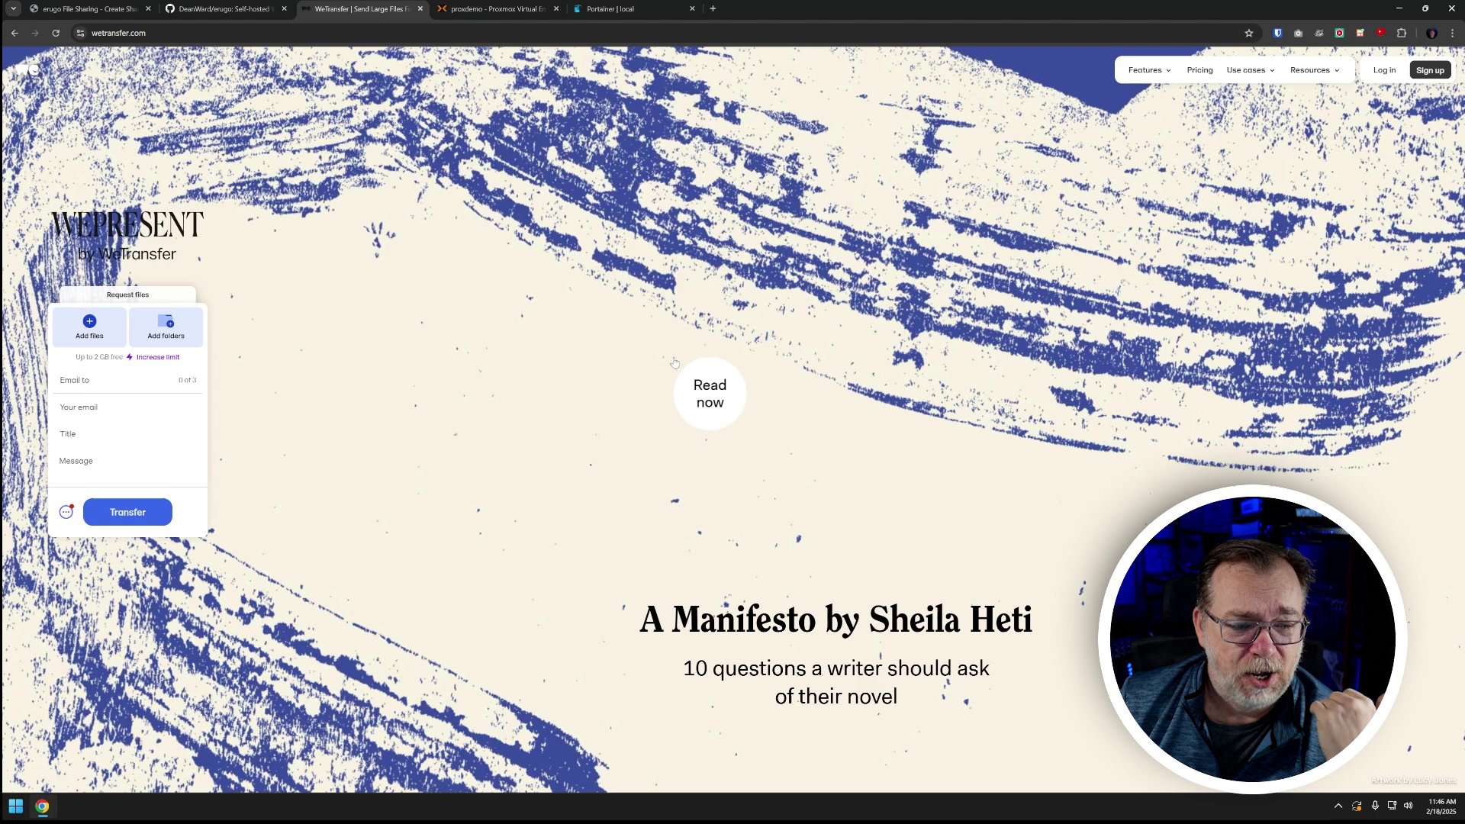
Check WeTransfer's yearly-billed pricing plans, then go back to the home page and reload it
click(1200, 71)
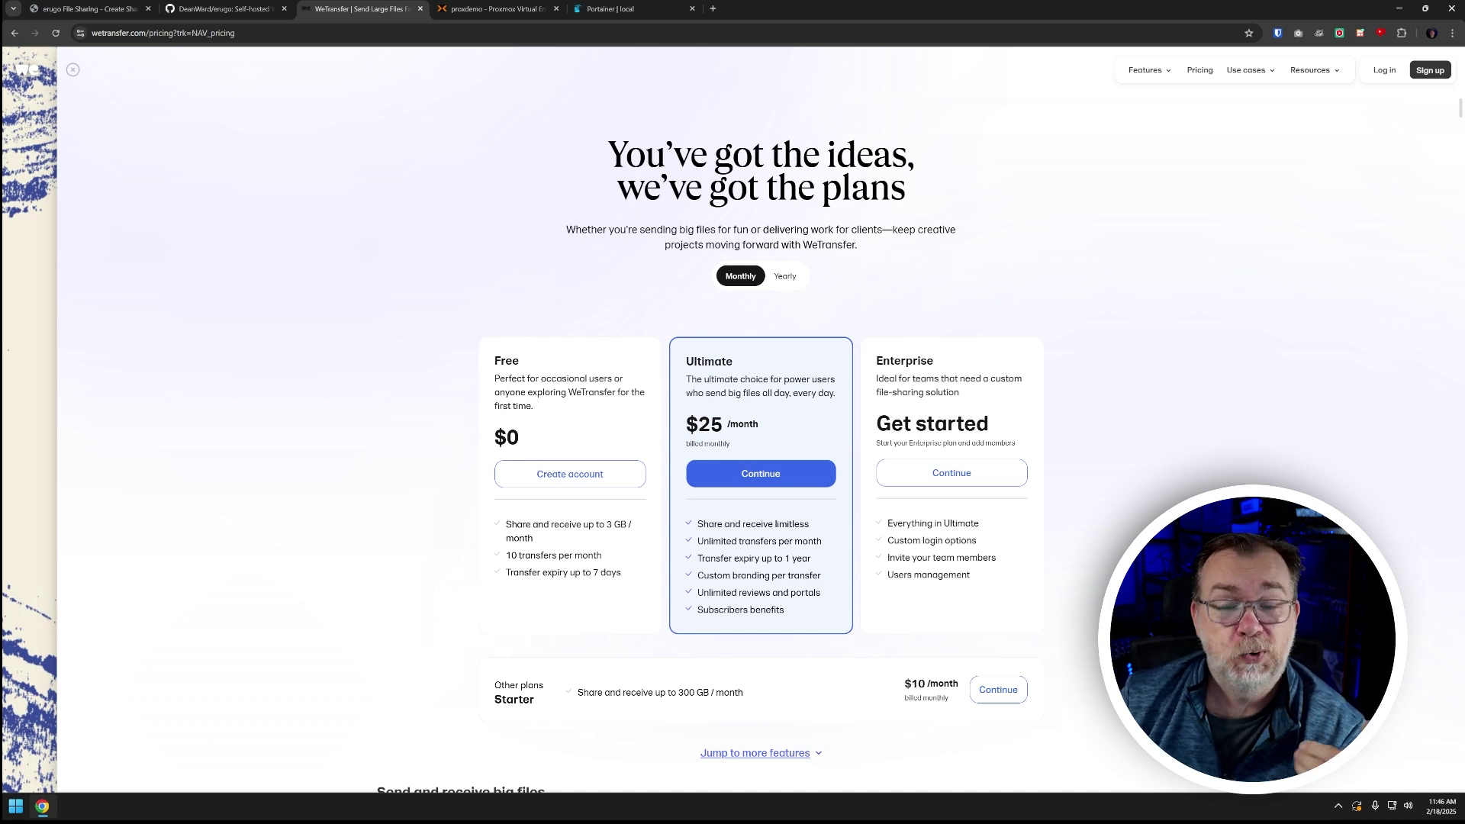
click(784, 278)
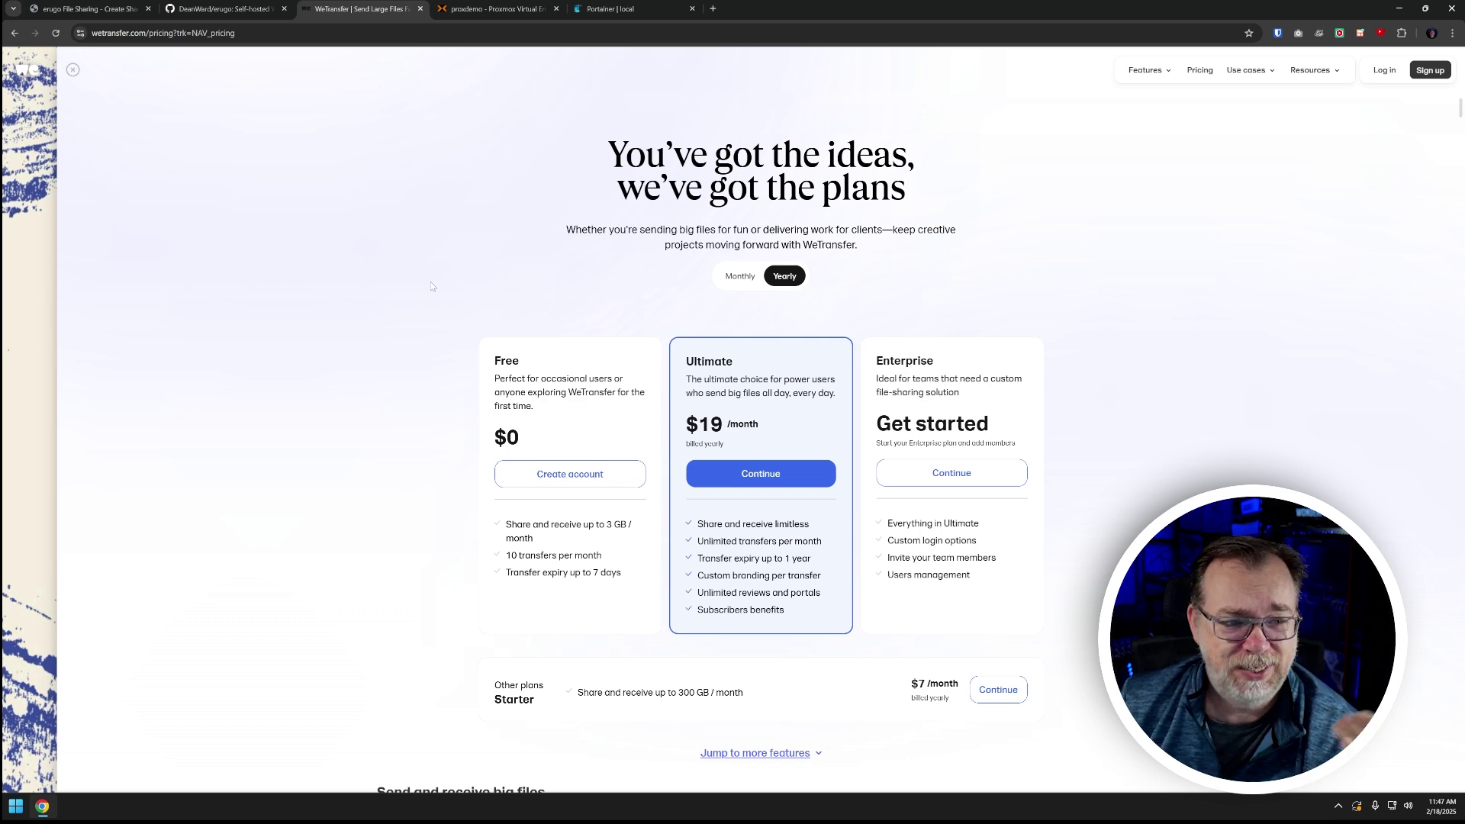
click(70, 70)
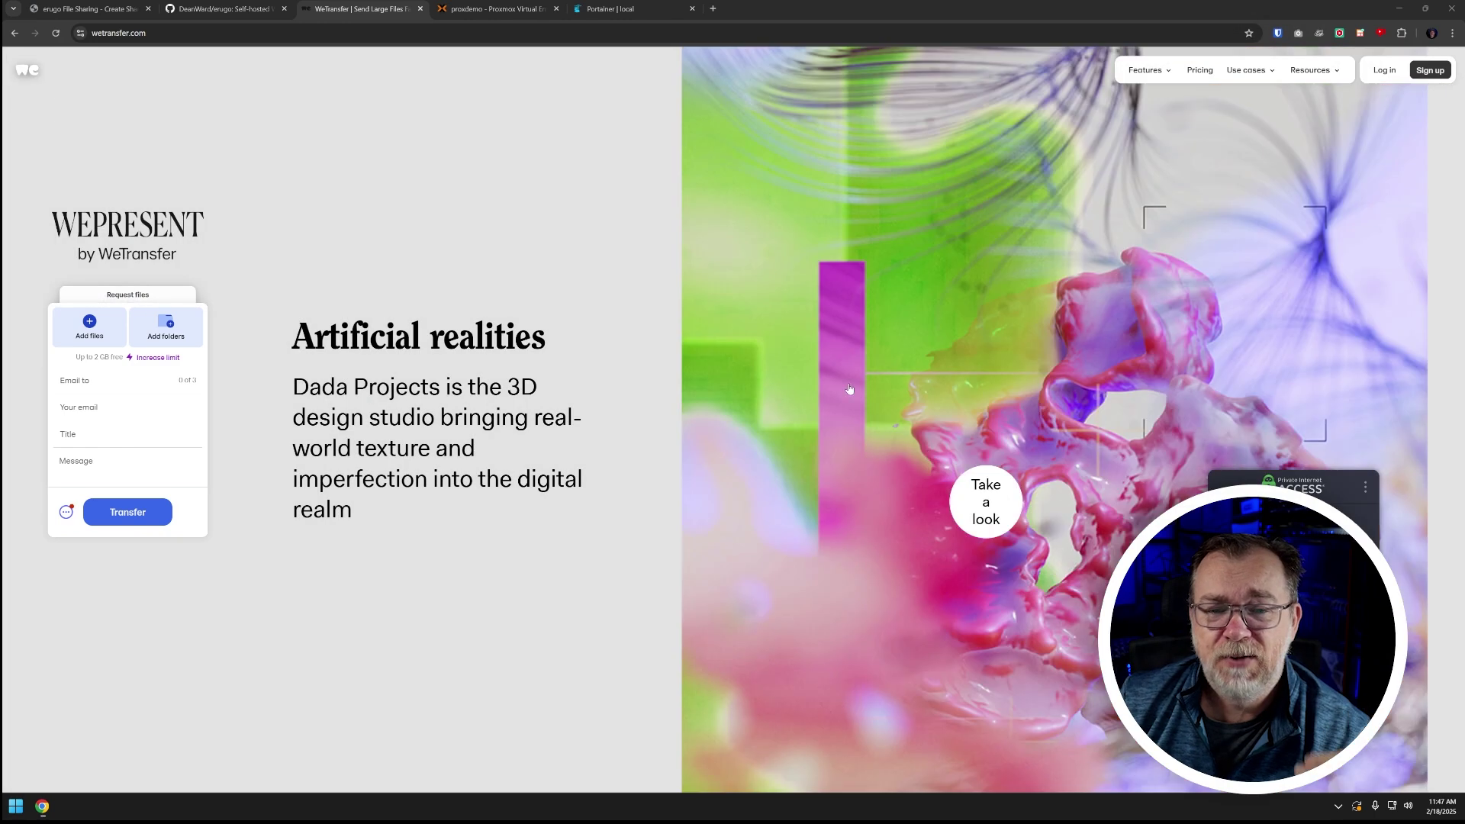
click(57, 34)
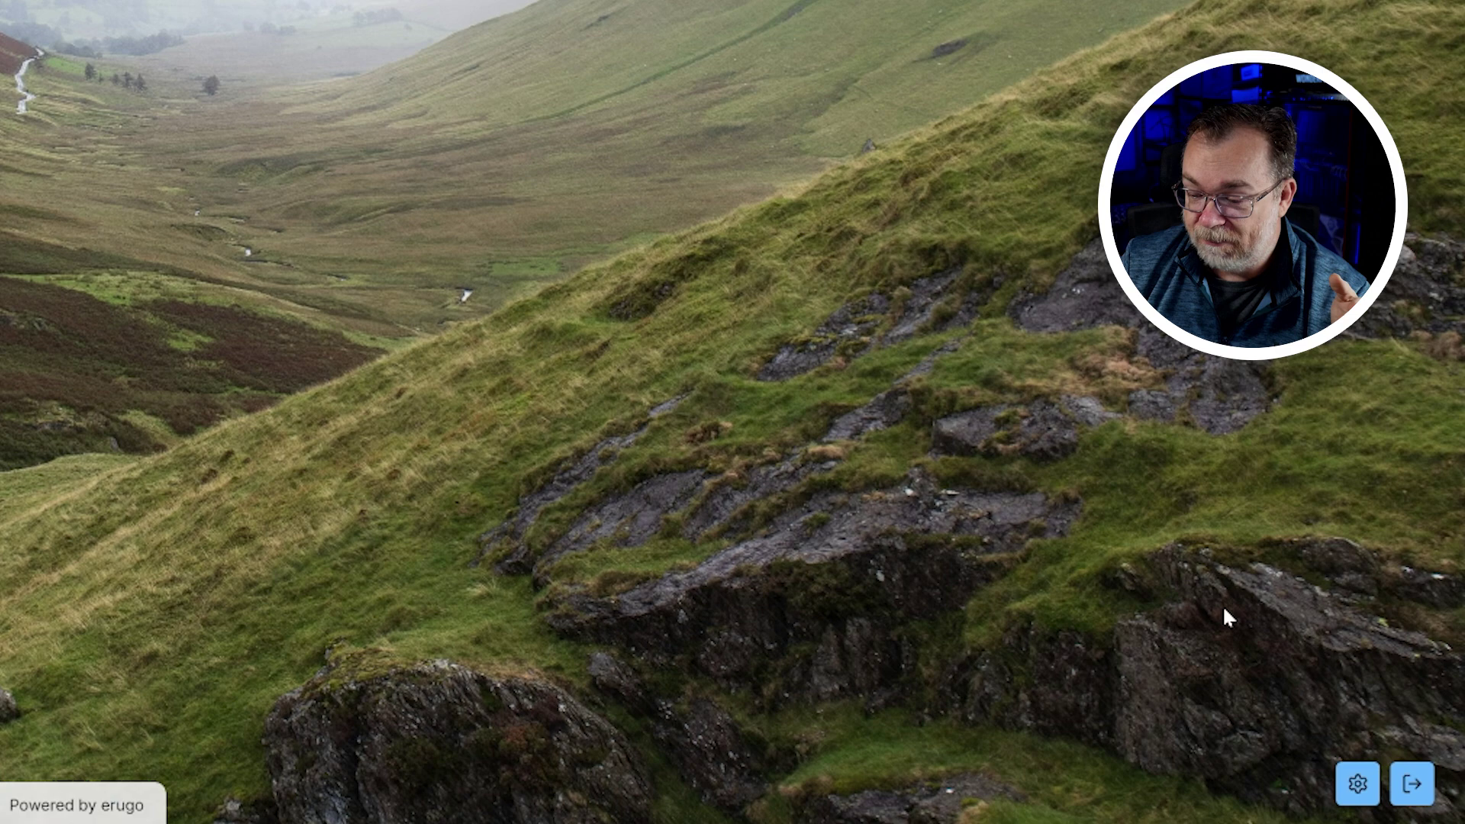
Open erugo's settings from the gear button at the bottom-right
click(1358, 787)
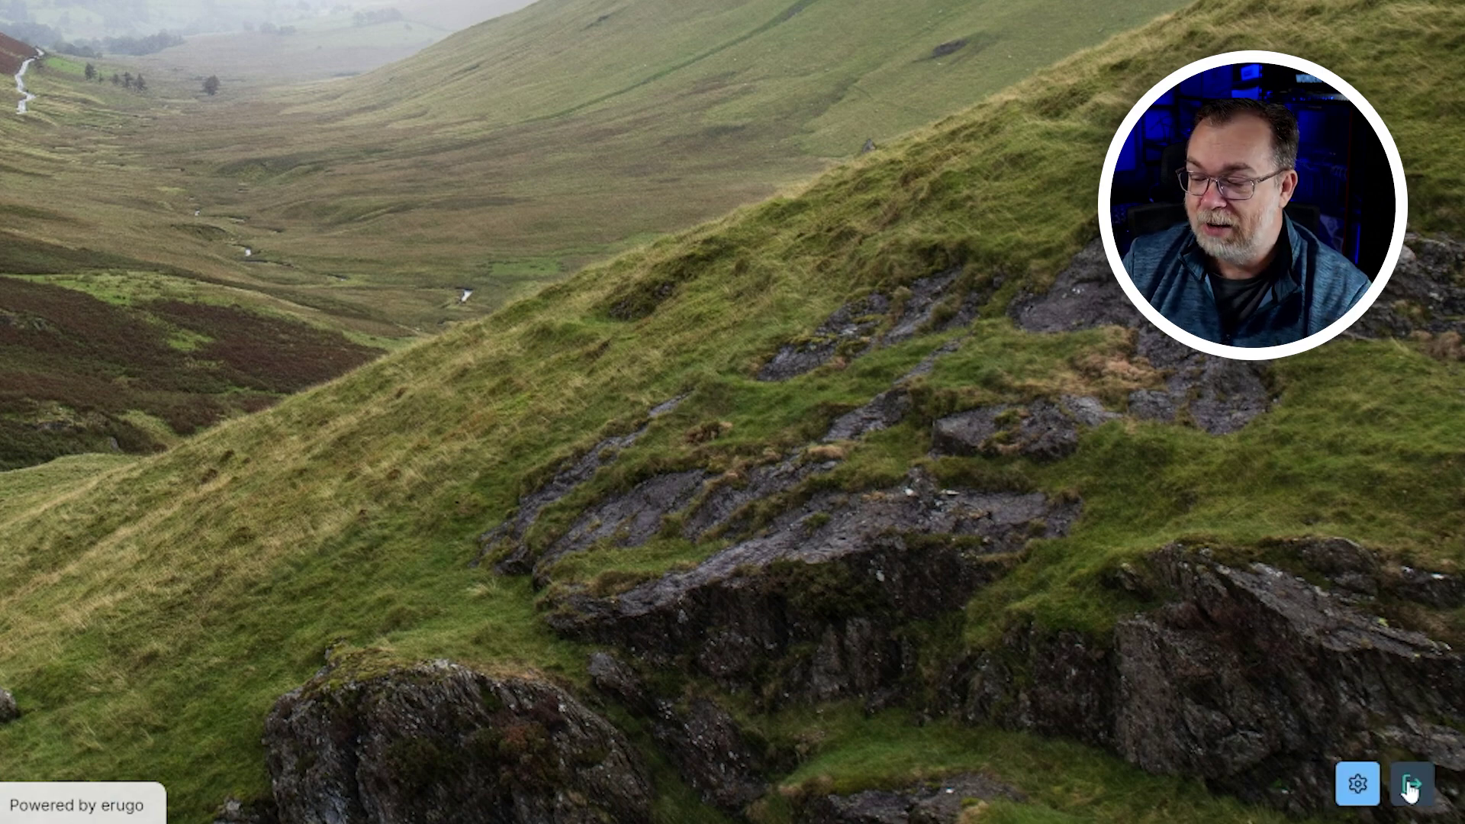
Open erugo settings, glance at and close the profile editor, then show the Users list
click(1357, 786)
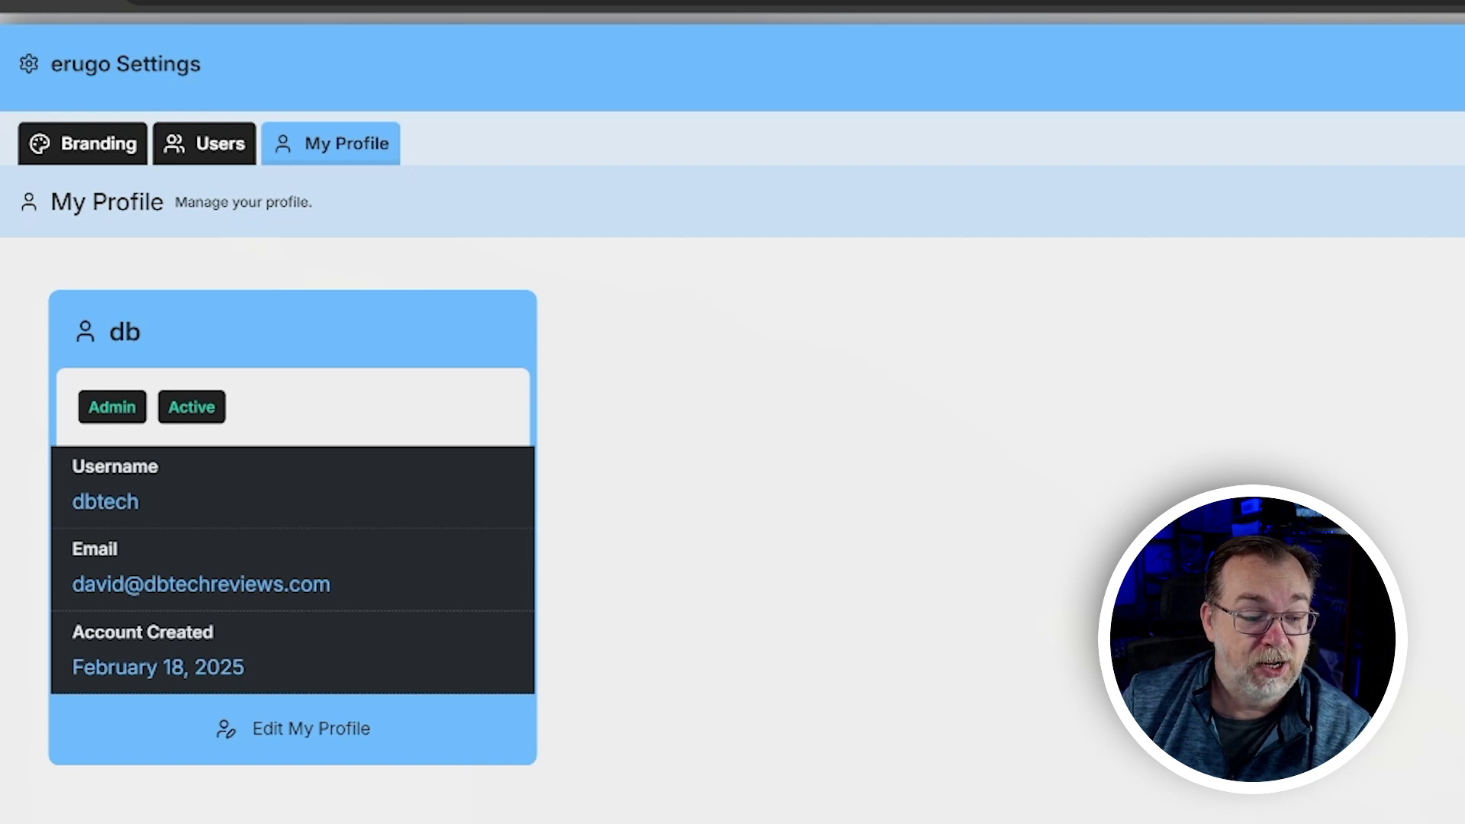
click(312, 736)
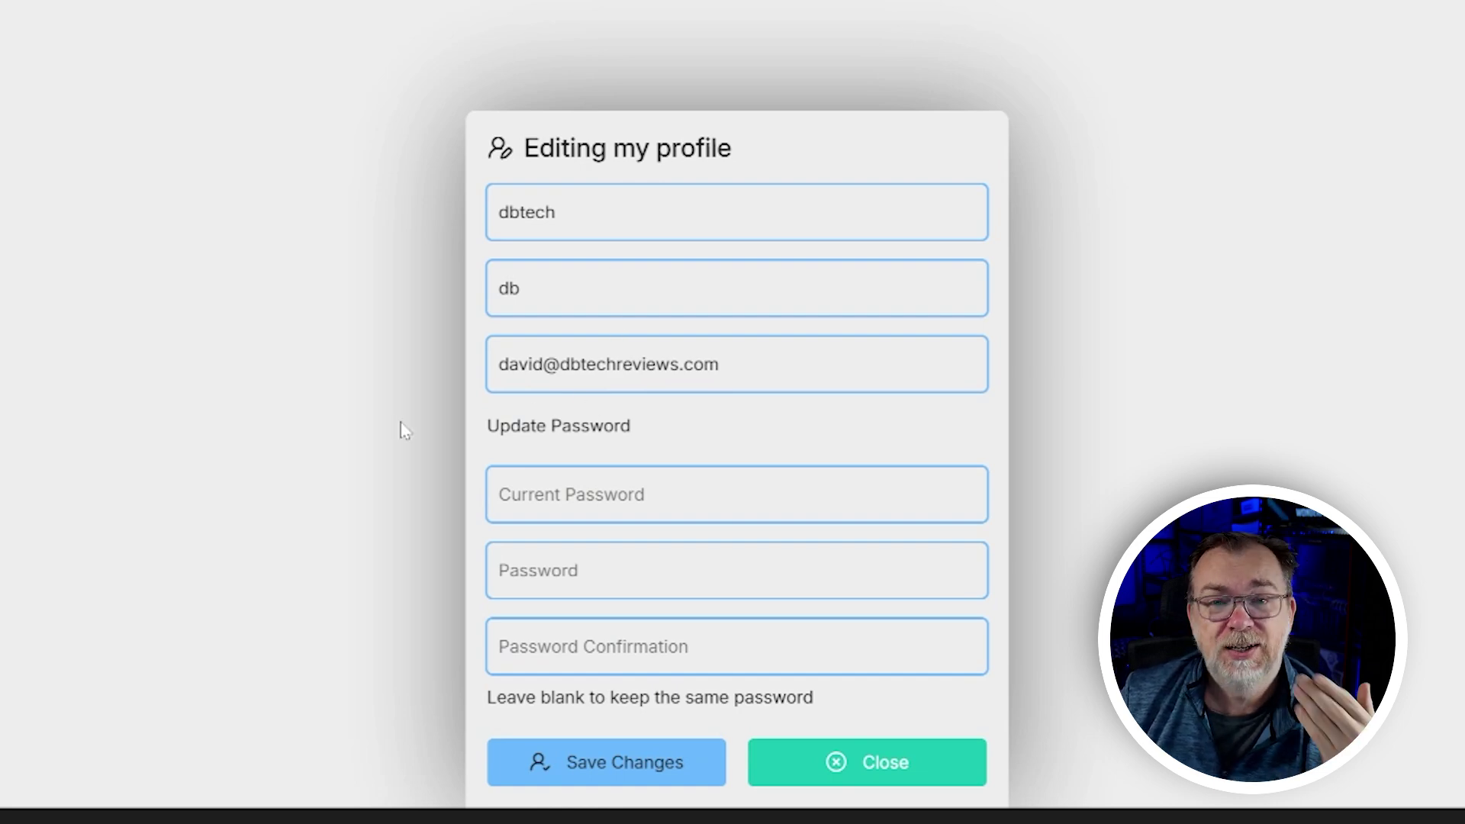
click(195, 346)
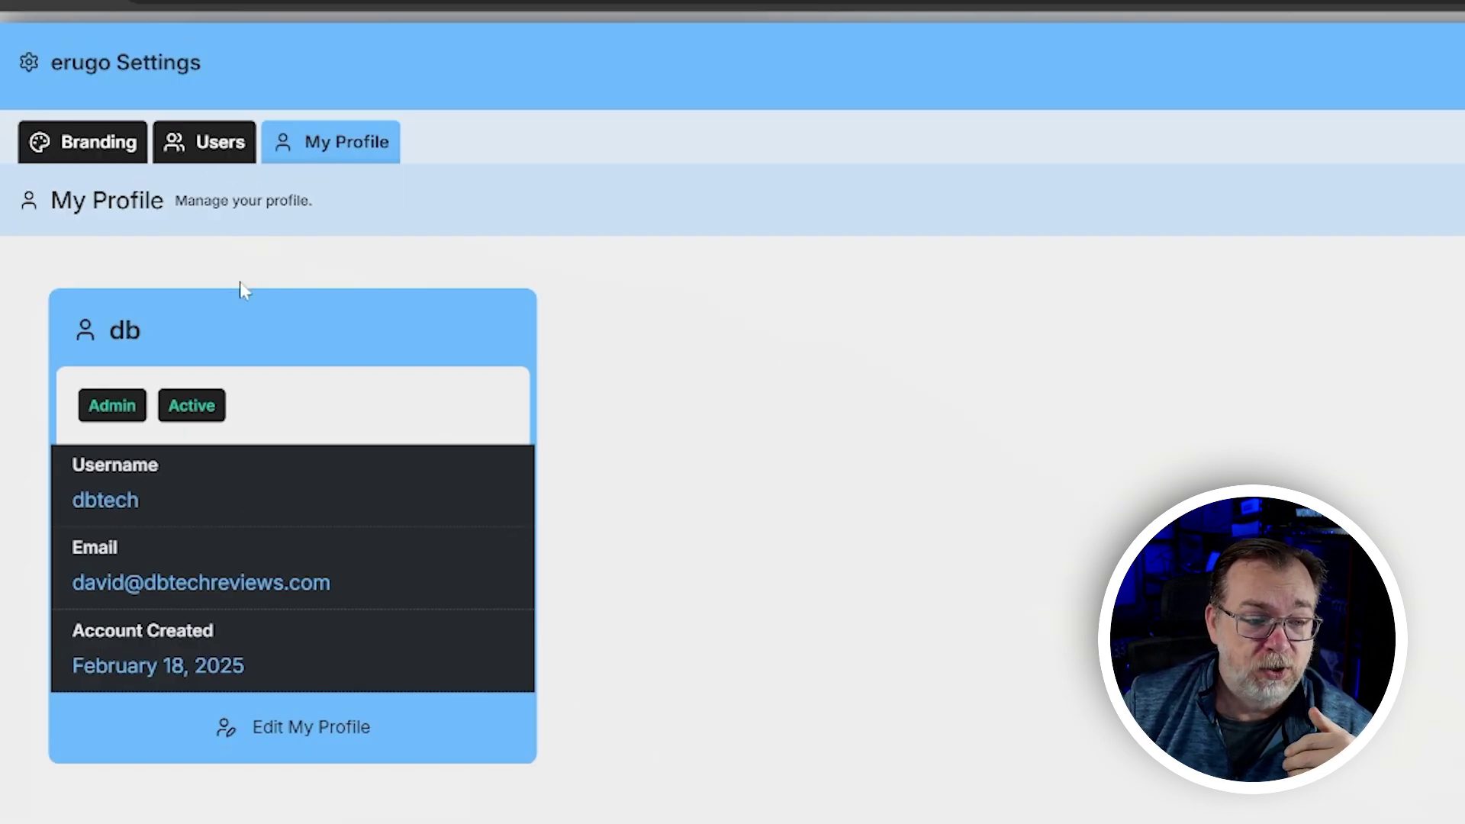
click(203, 146)
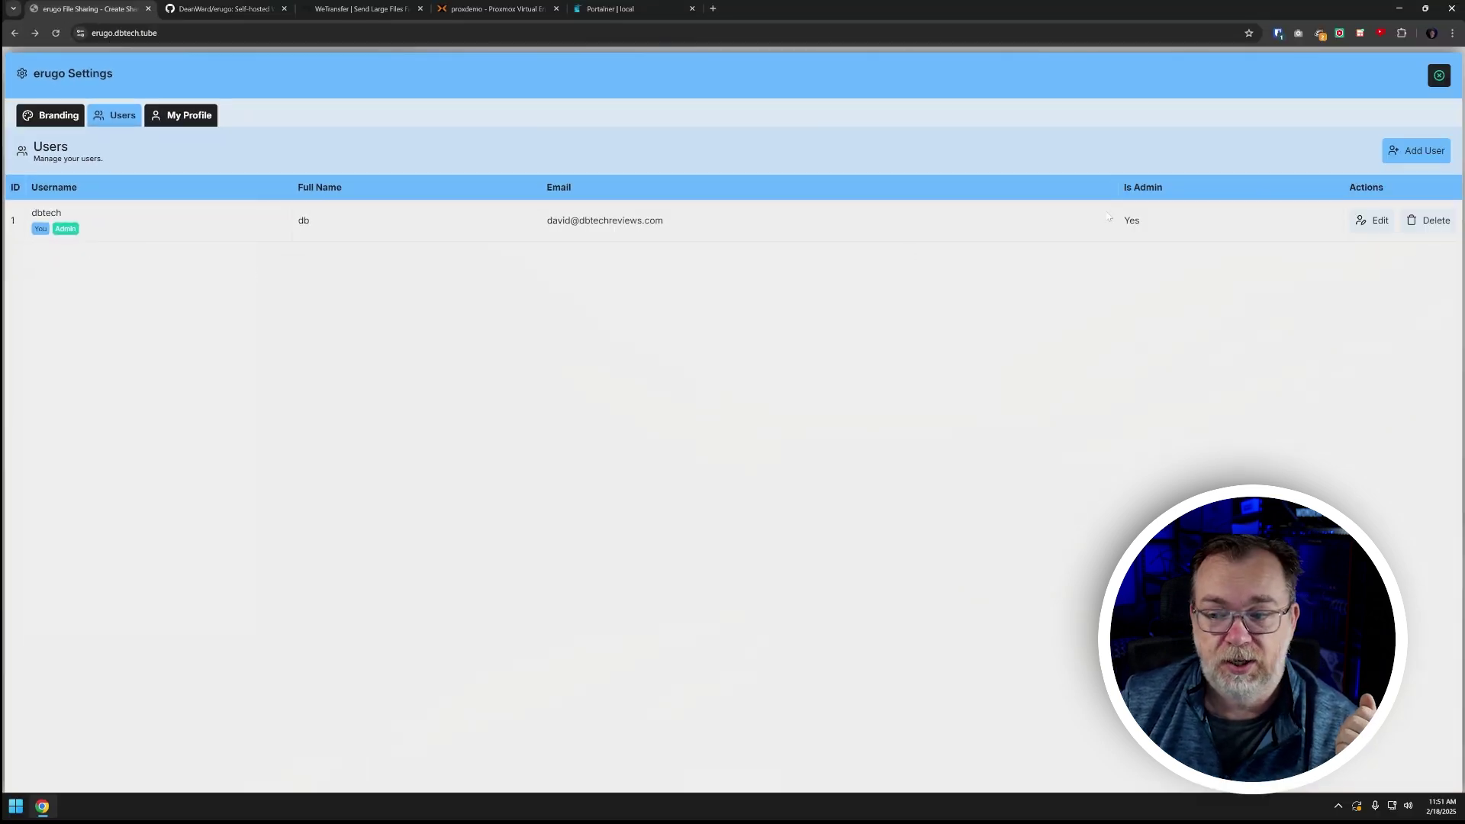
Preview the Add User dialog in erugo's user settings
click(1420, 153)
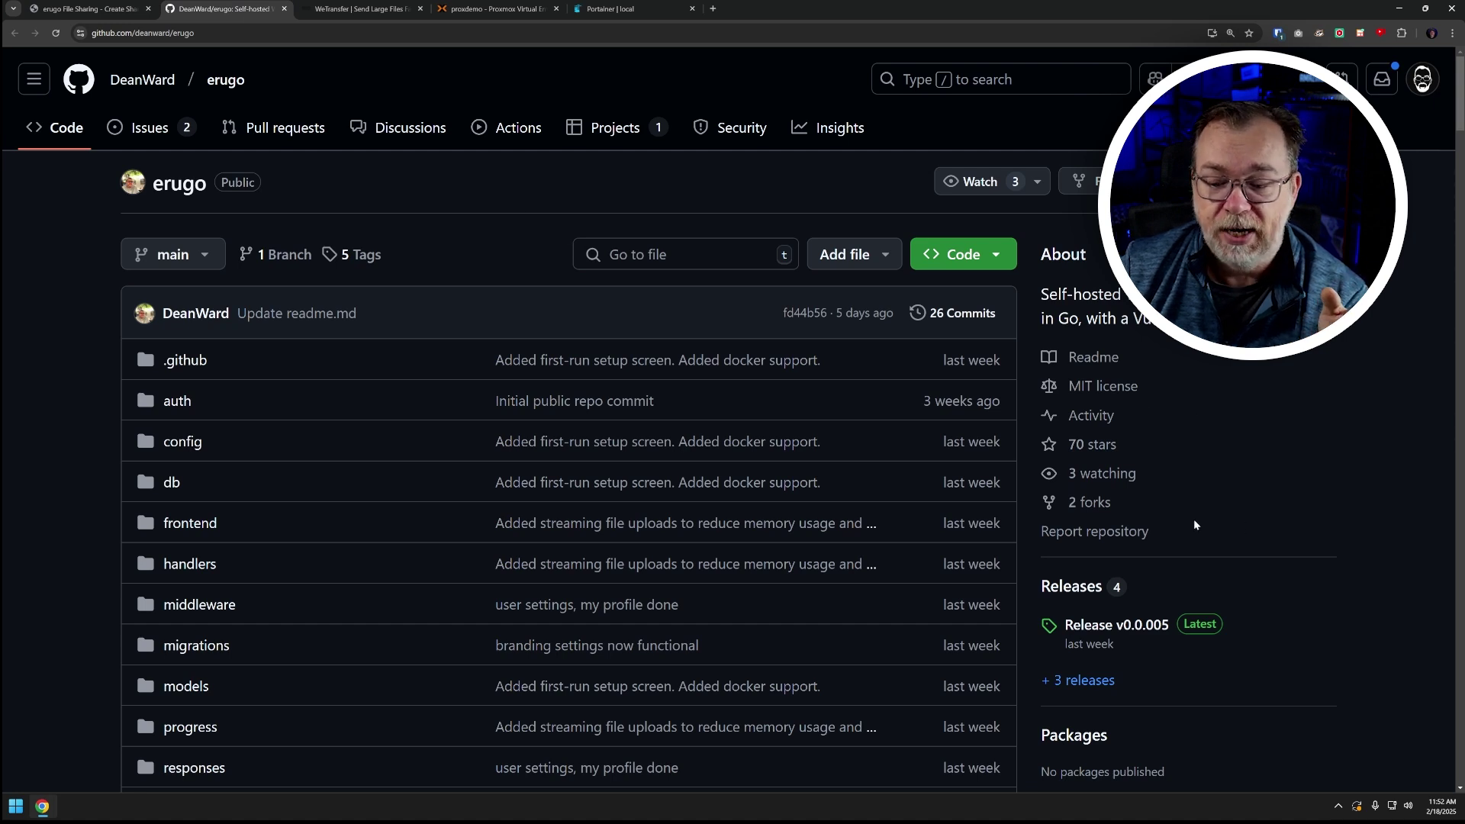
Scroll down the GitHub erugo repository page, then return to the erugo Settings tab
scroll(1194, 519, down, 2)
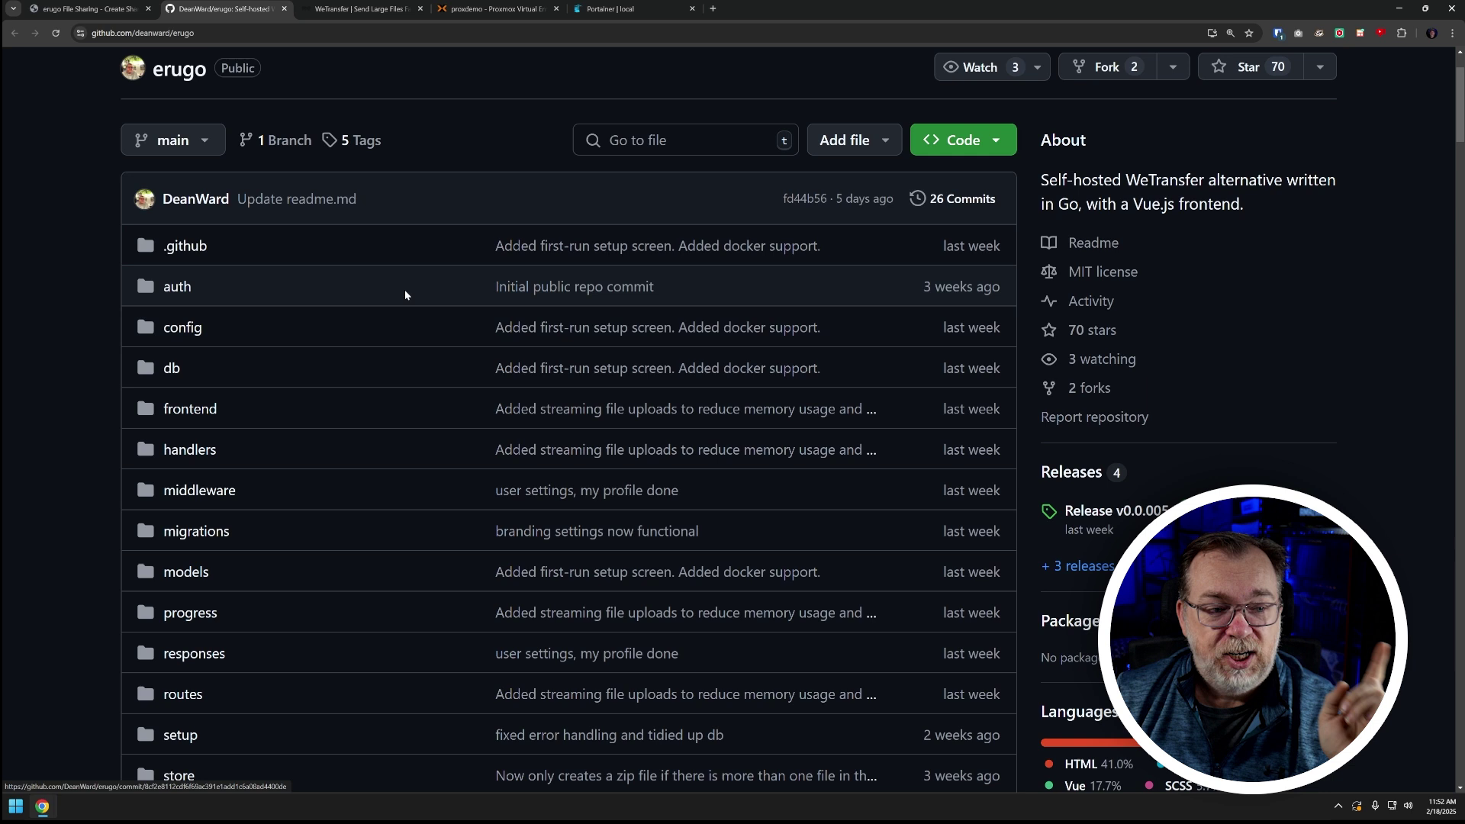
click(95, 19)
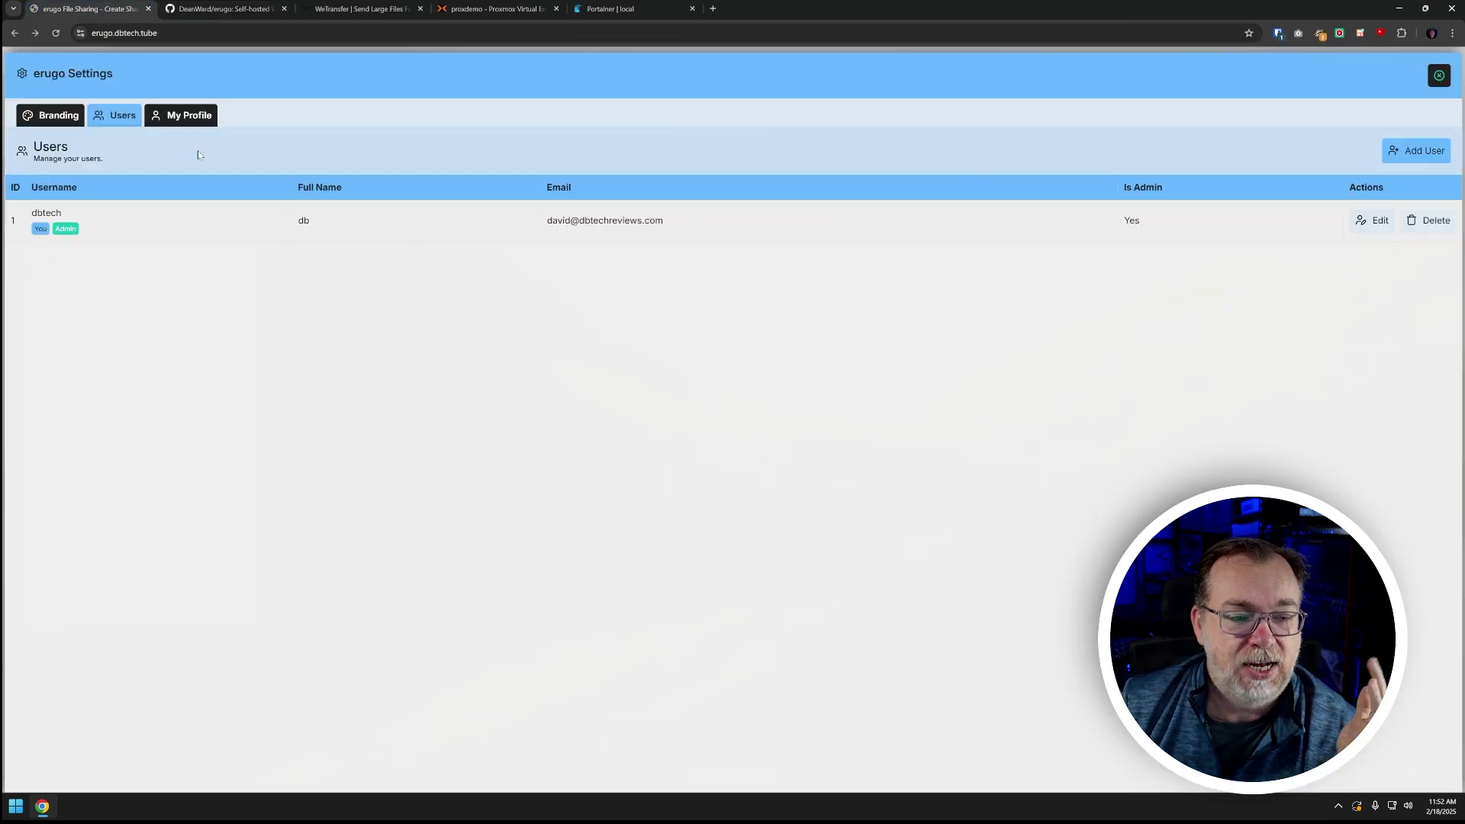
In Branding settings, try and save a green primary colour
click(53, 116)
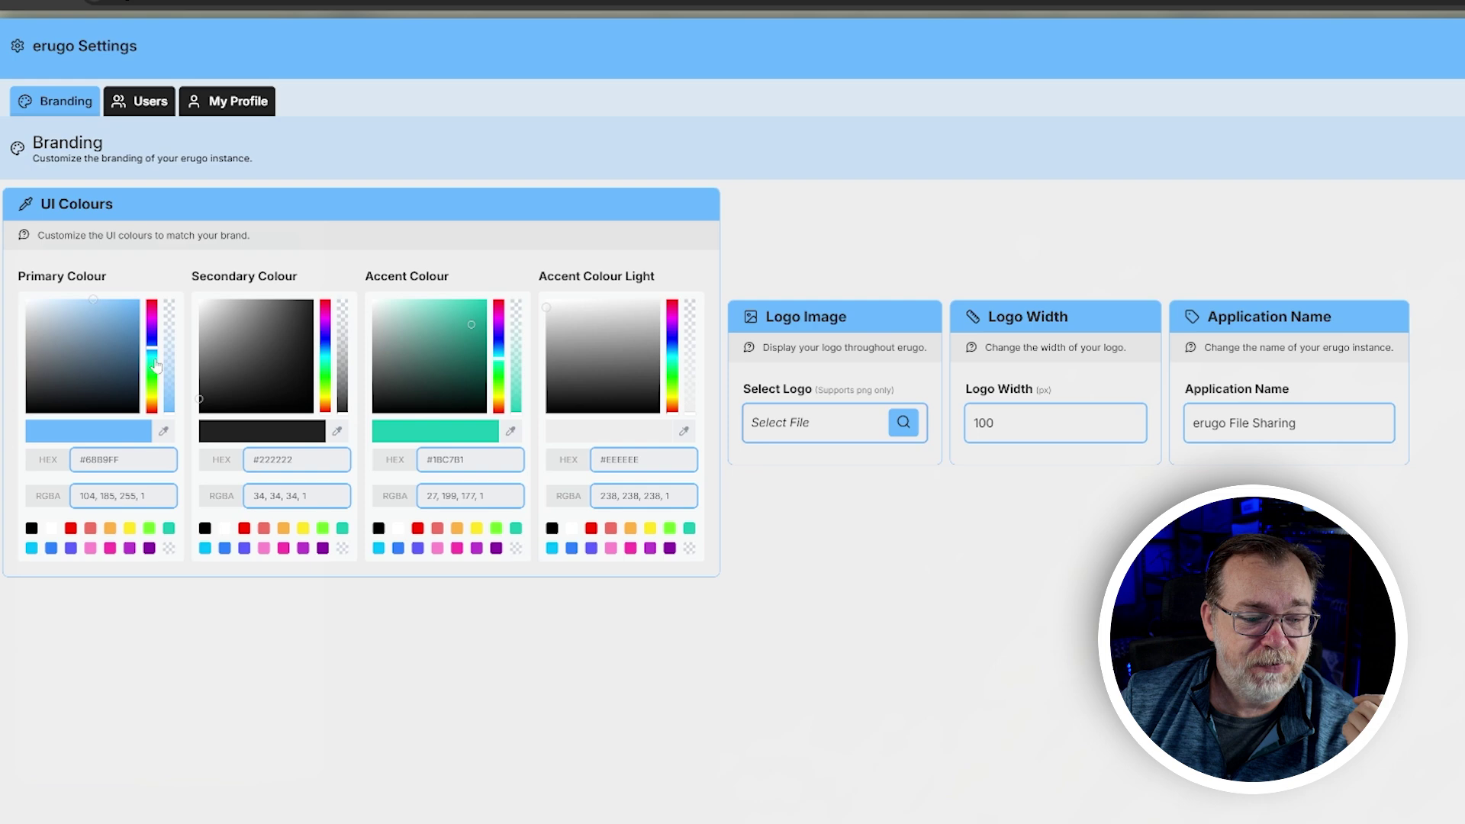
drag(156, 365, 155, 372)
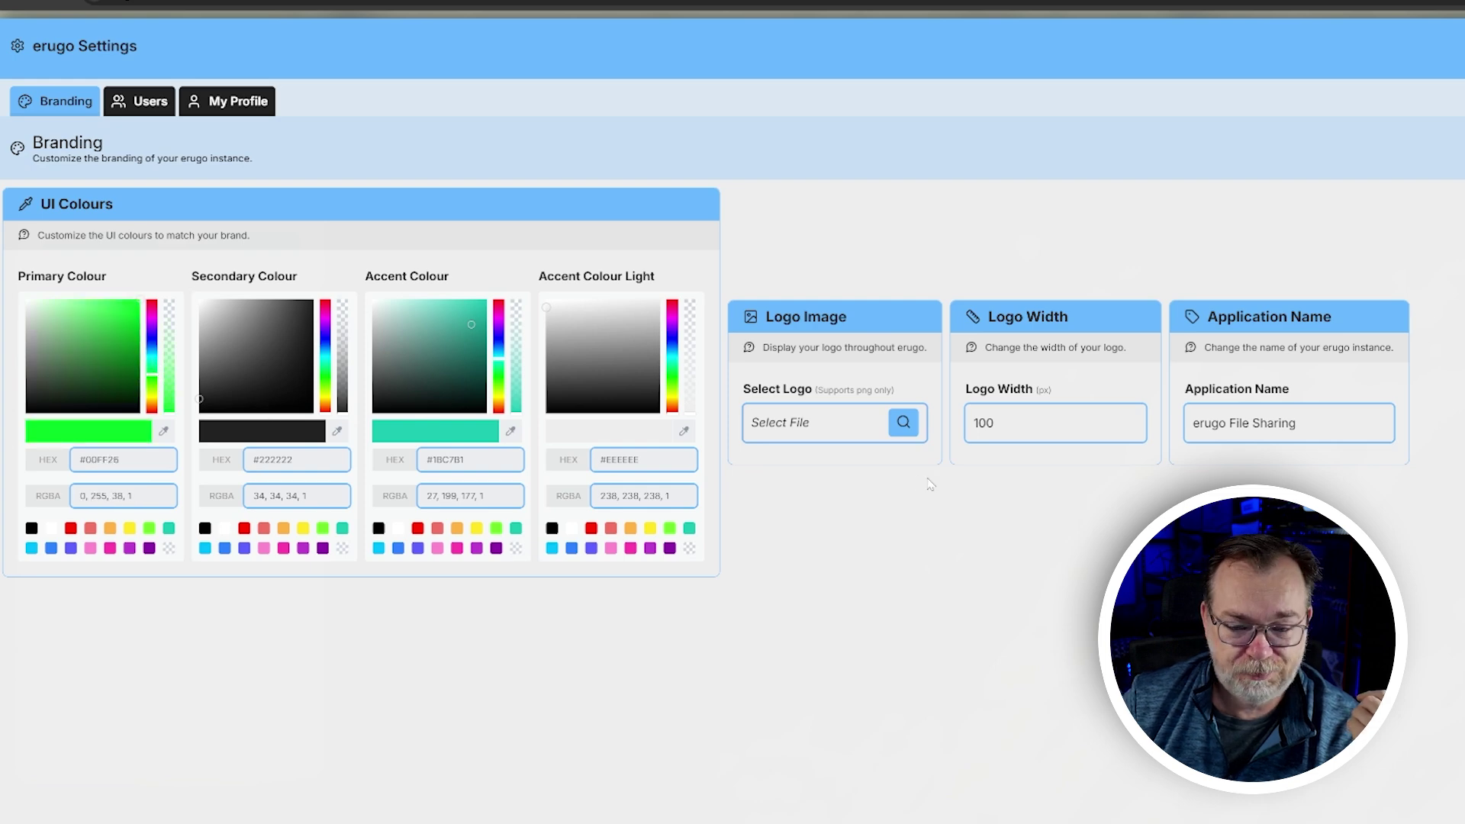
click(1387, 150)
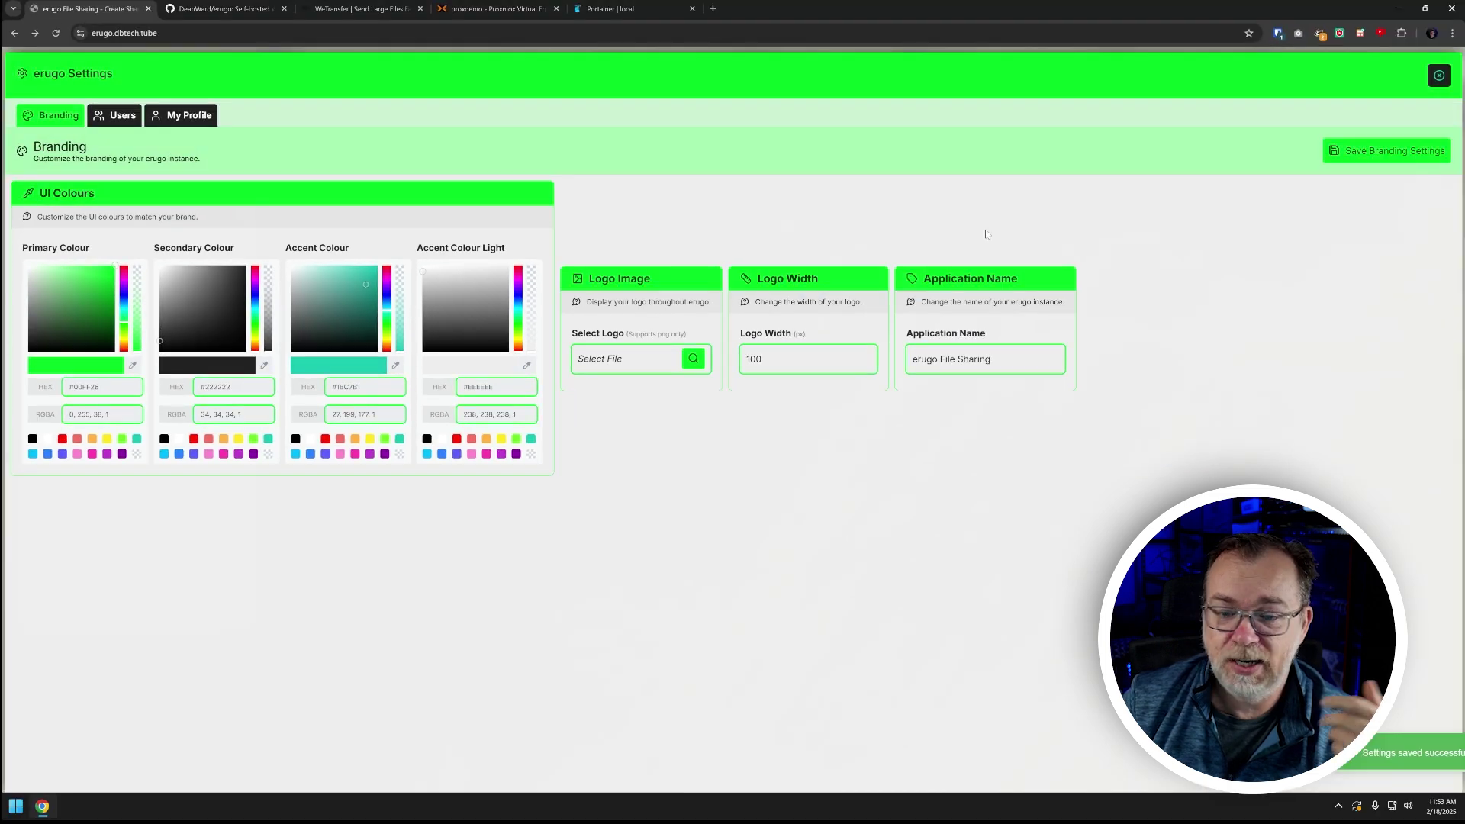
Adjust the primary colour to light sky blue #41C4FF, save the branding, and close Settings
click(124, 343)
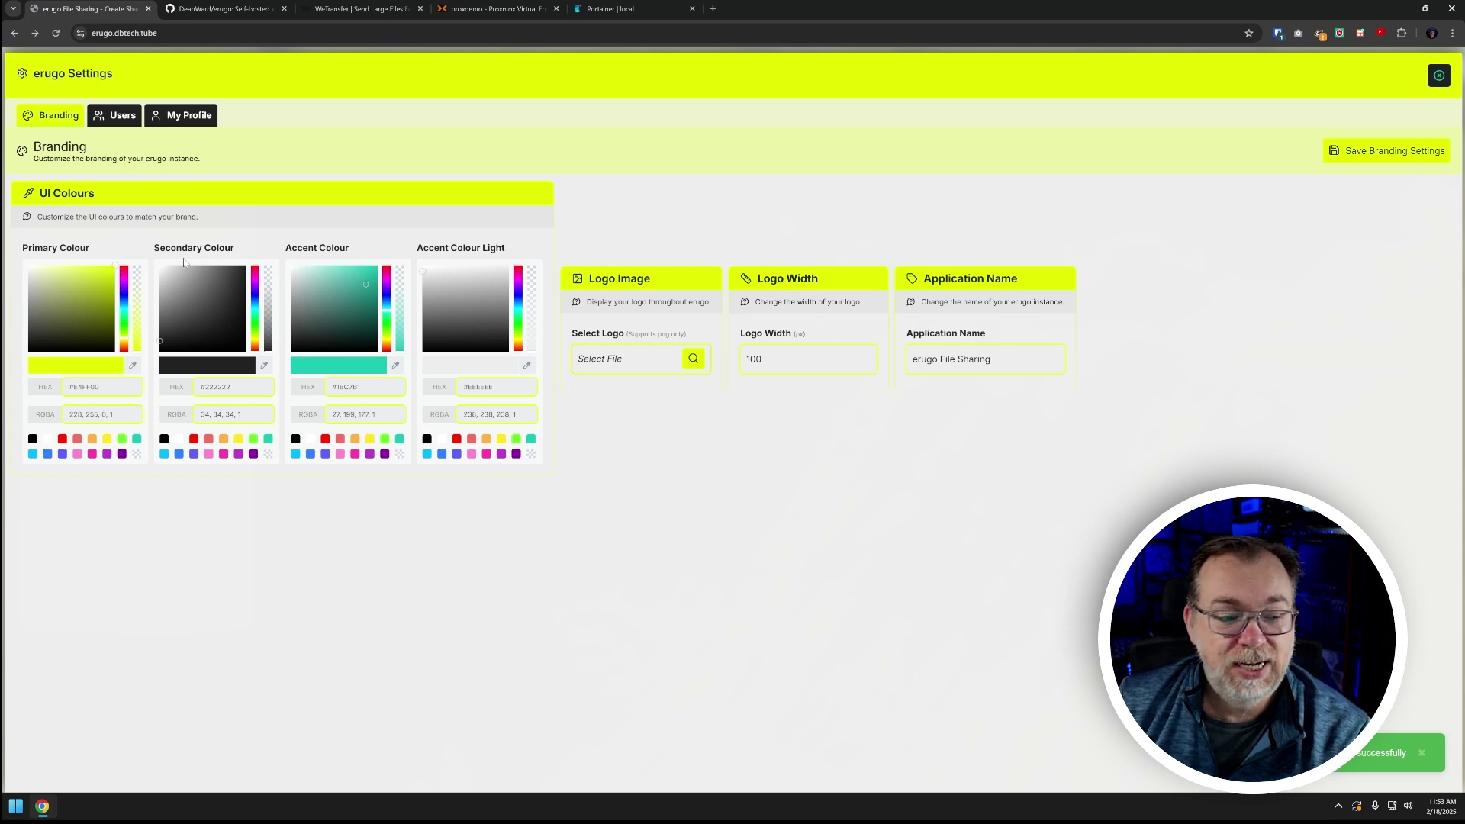
click(122, 297)
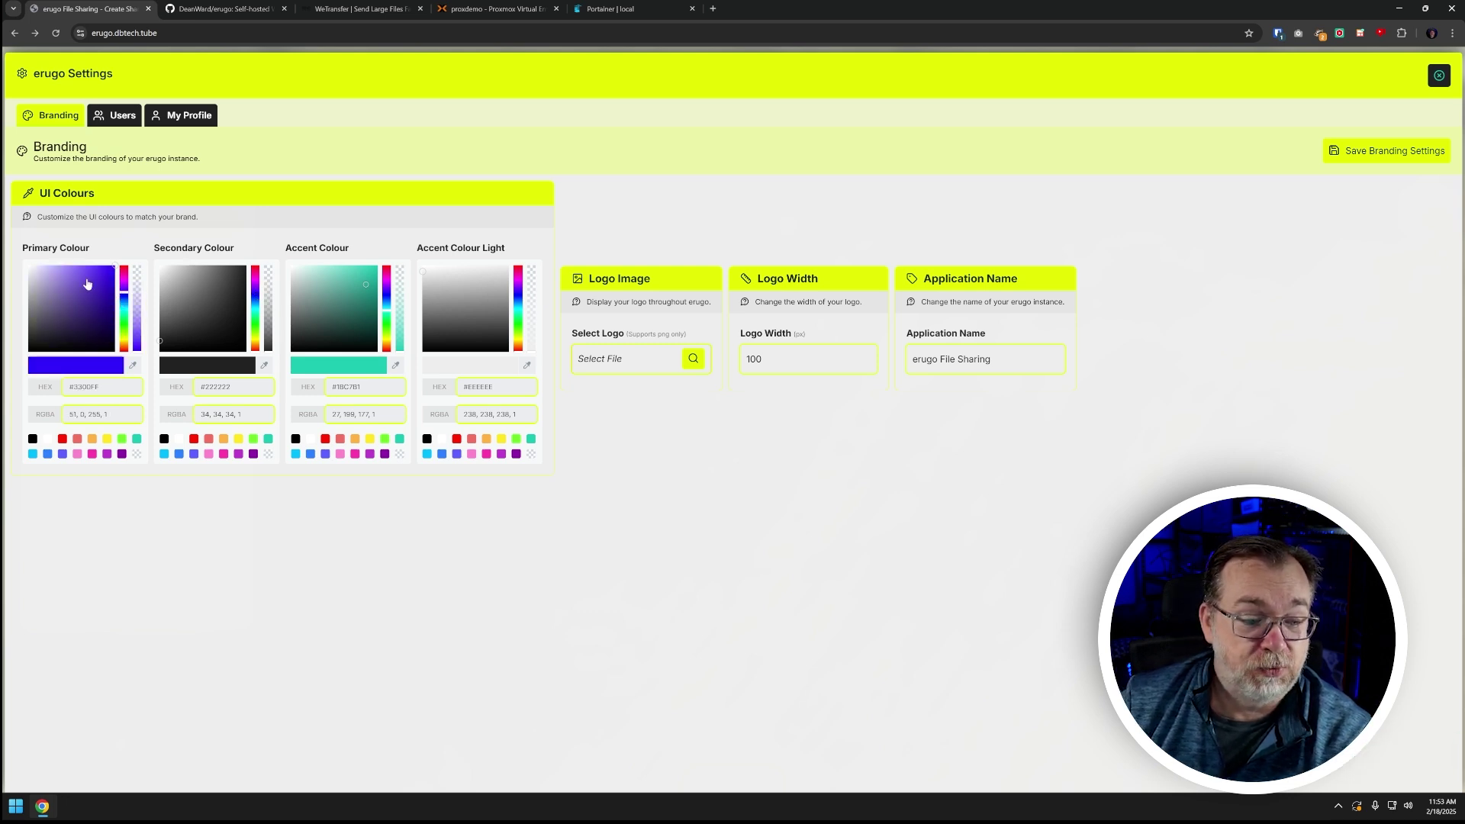
click(123, 310)
click(94, 266)
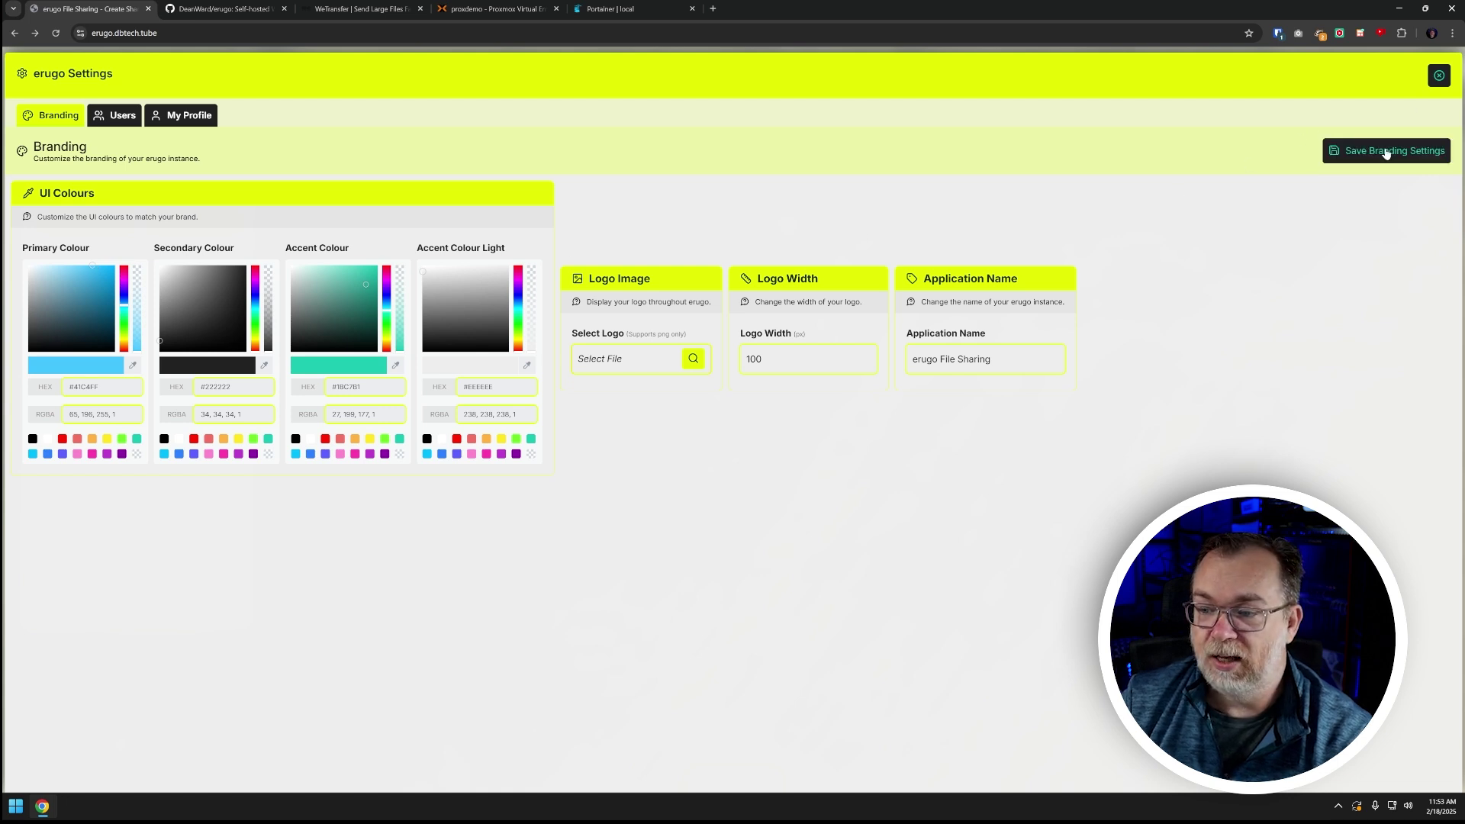
click(1387, 151)
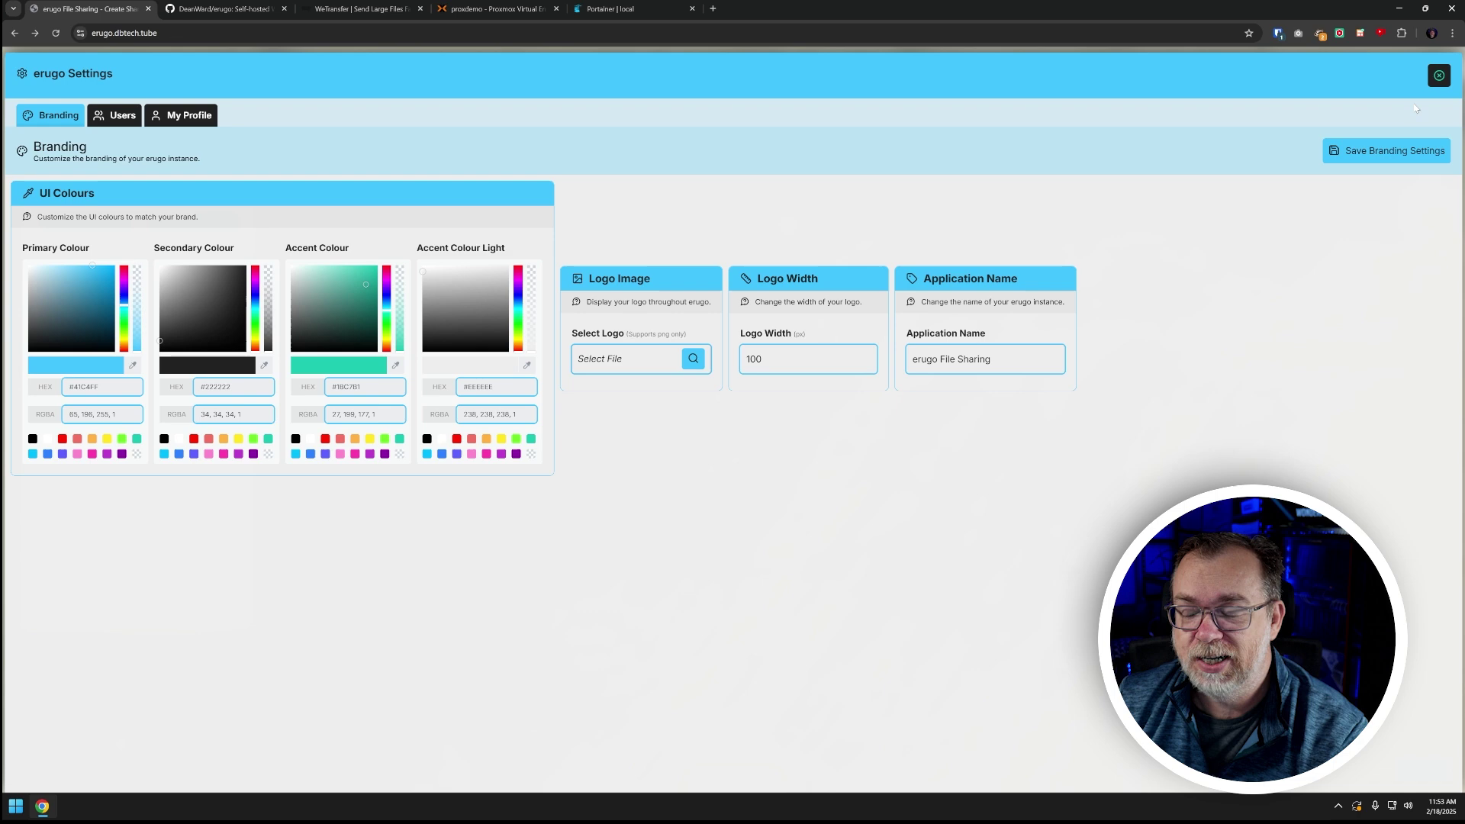
click(1439, 75)
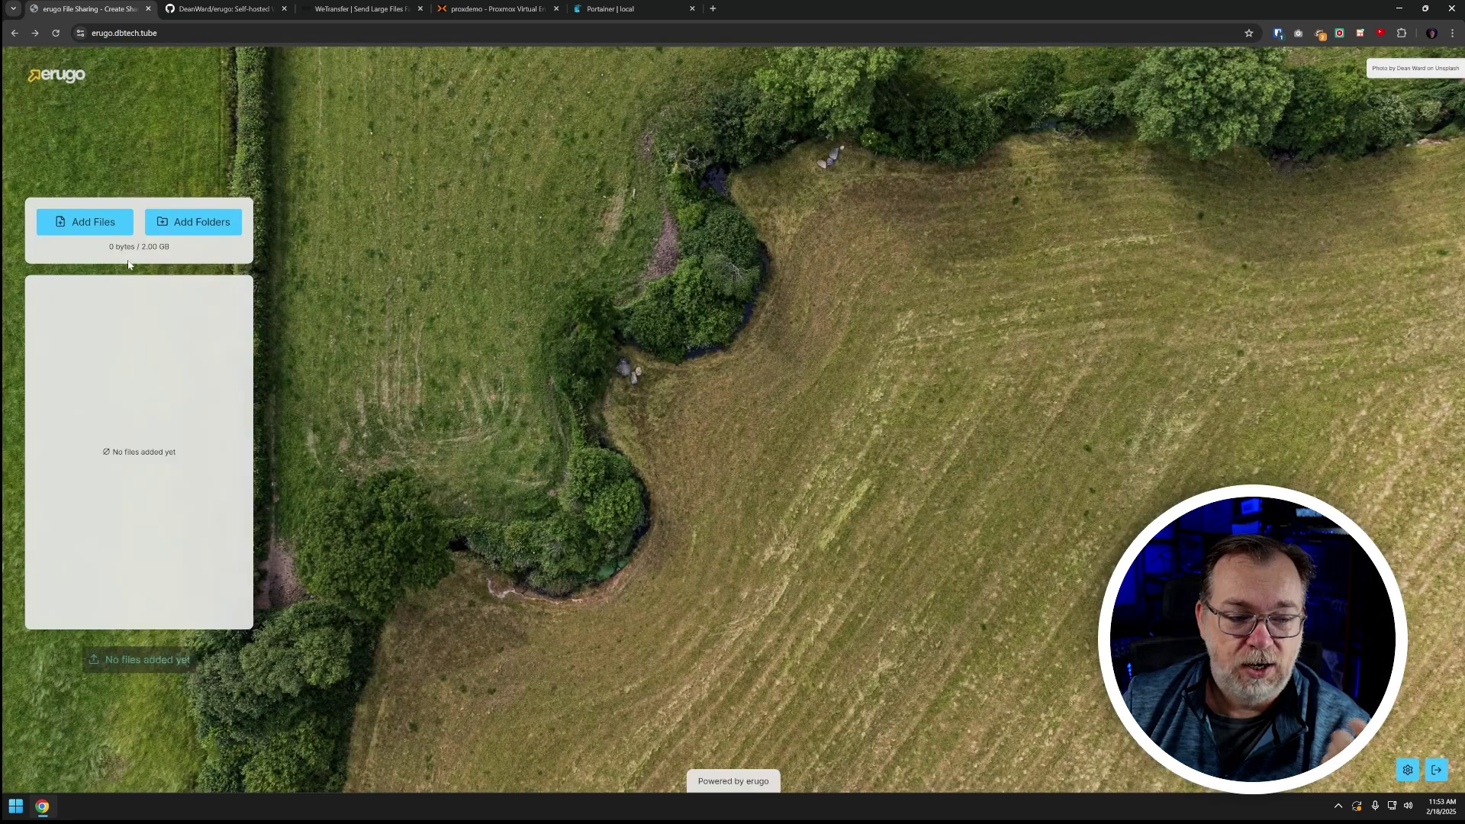
Add Copy of PortChecker.io.png and maxresdefault.jpg to the upload list and upload both files
click(86, 226)
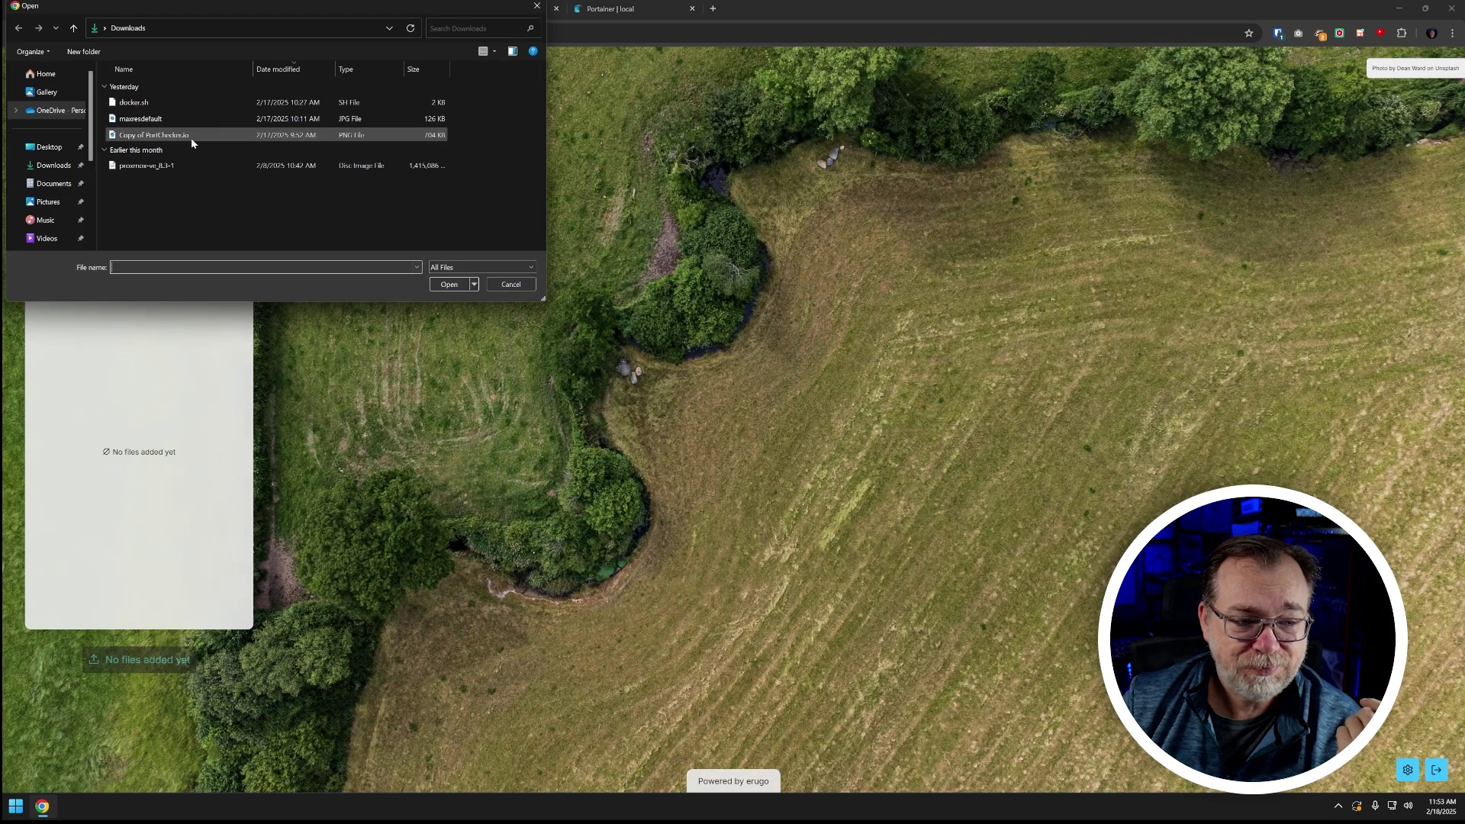
double_click(149, 138)
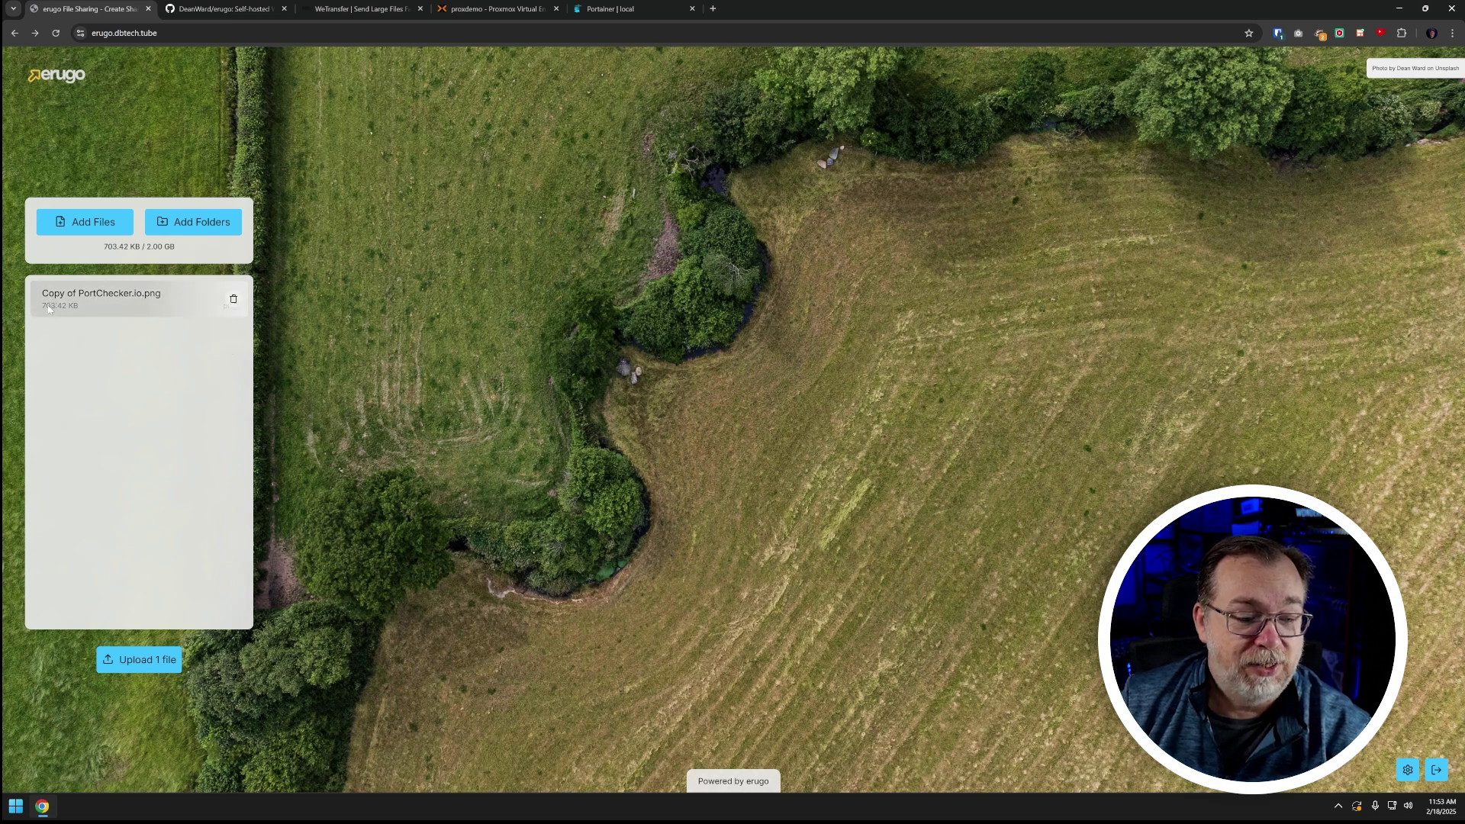
click(233, 300)
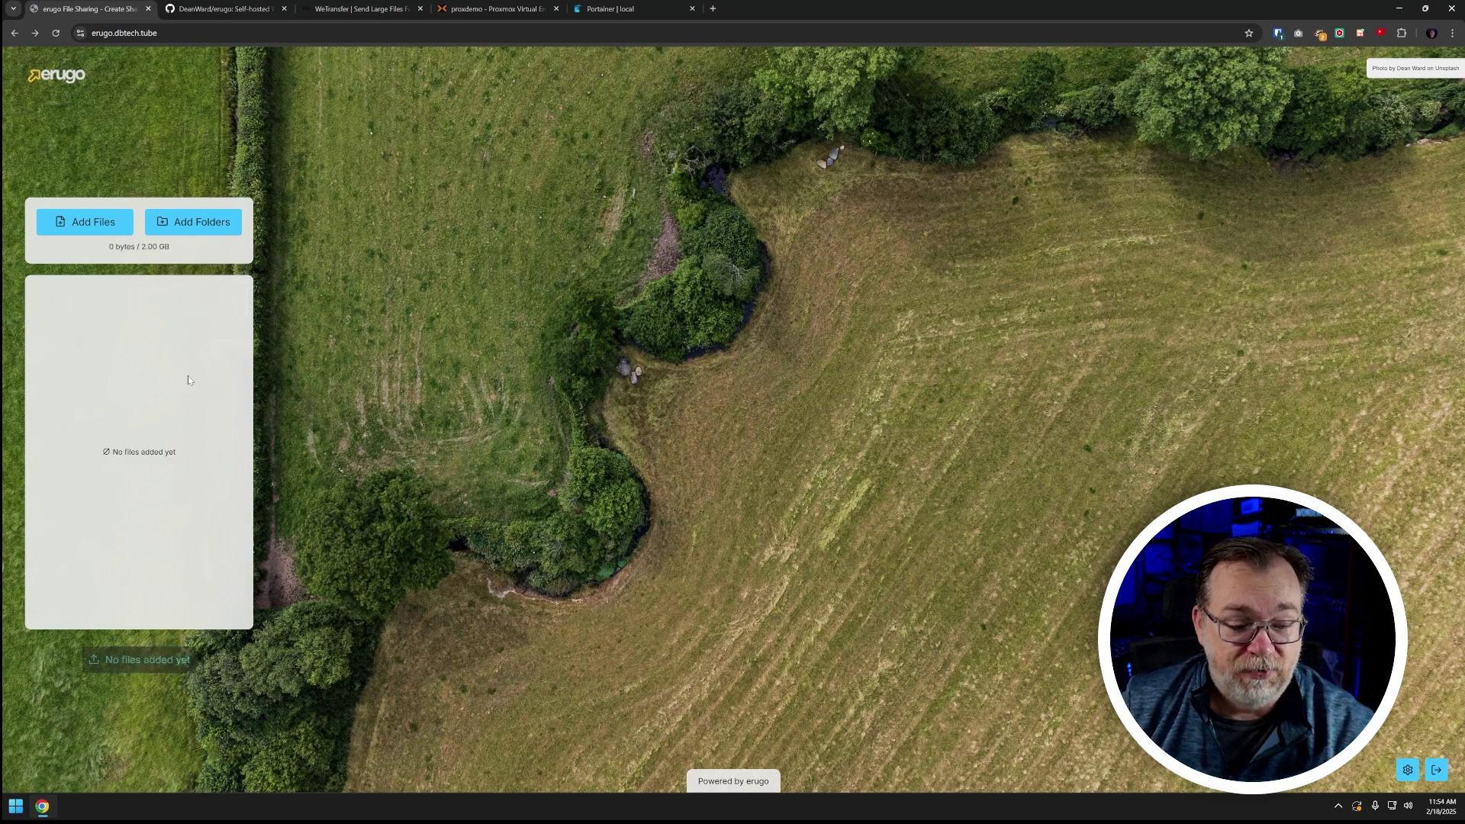
click(95, 223)
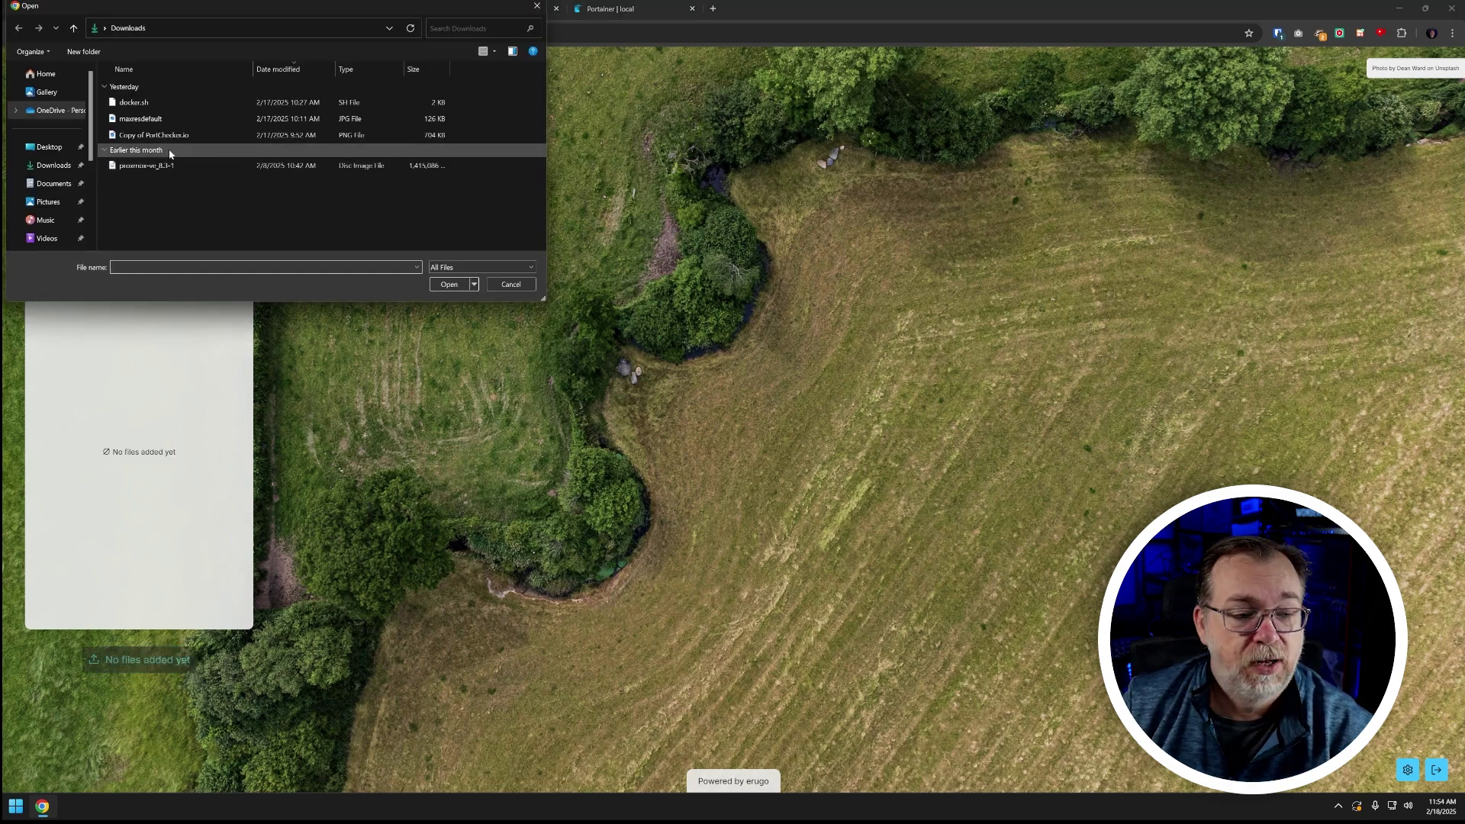
double_click(160, 139)
click(95, 223)
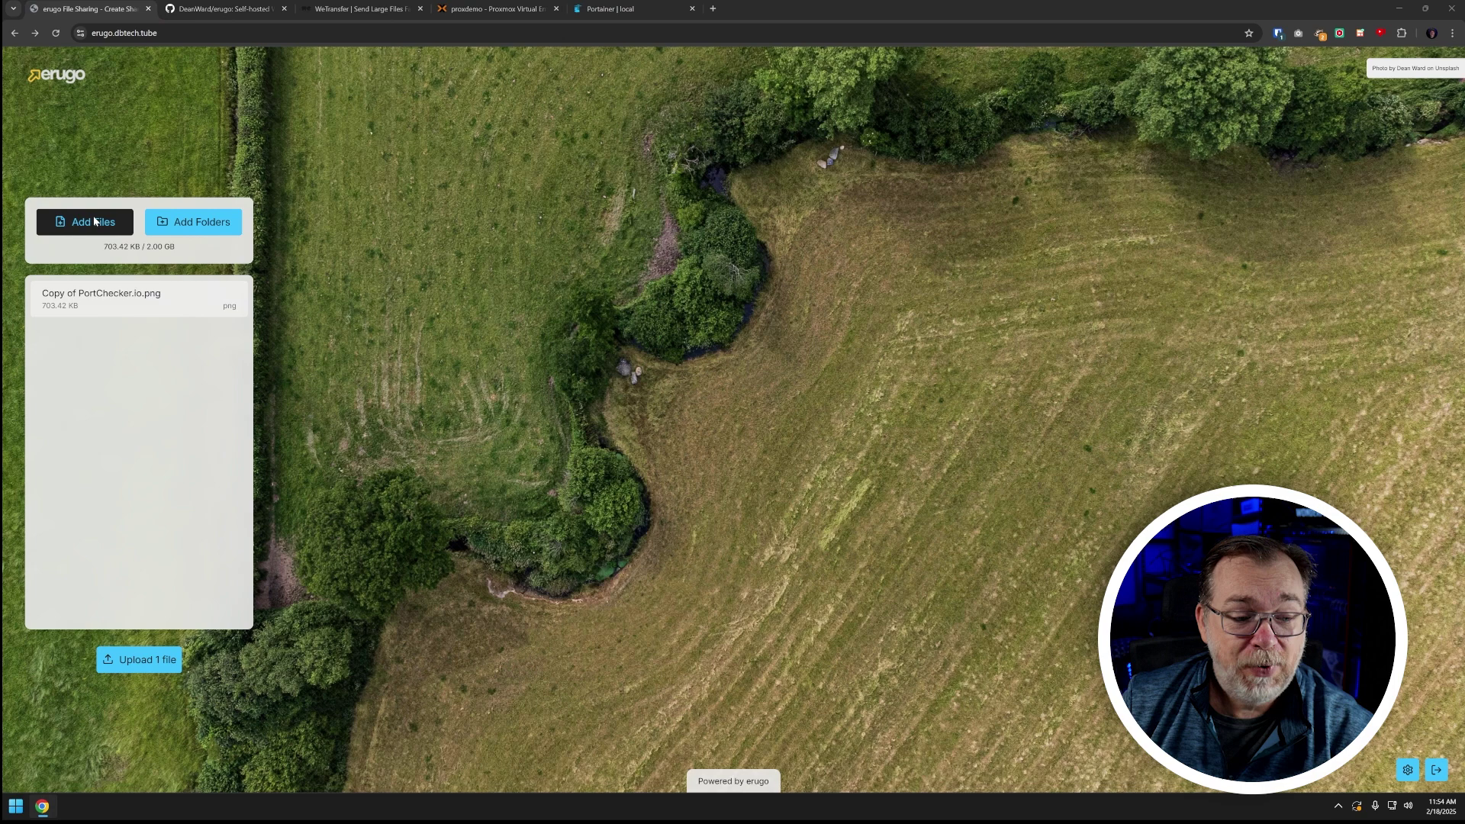
double_click(140, 119)
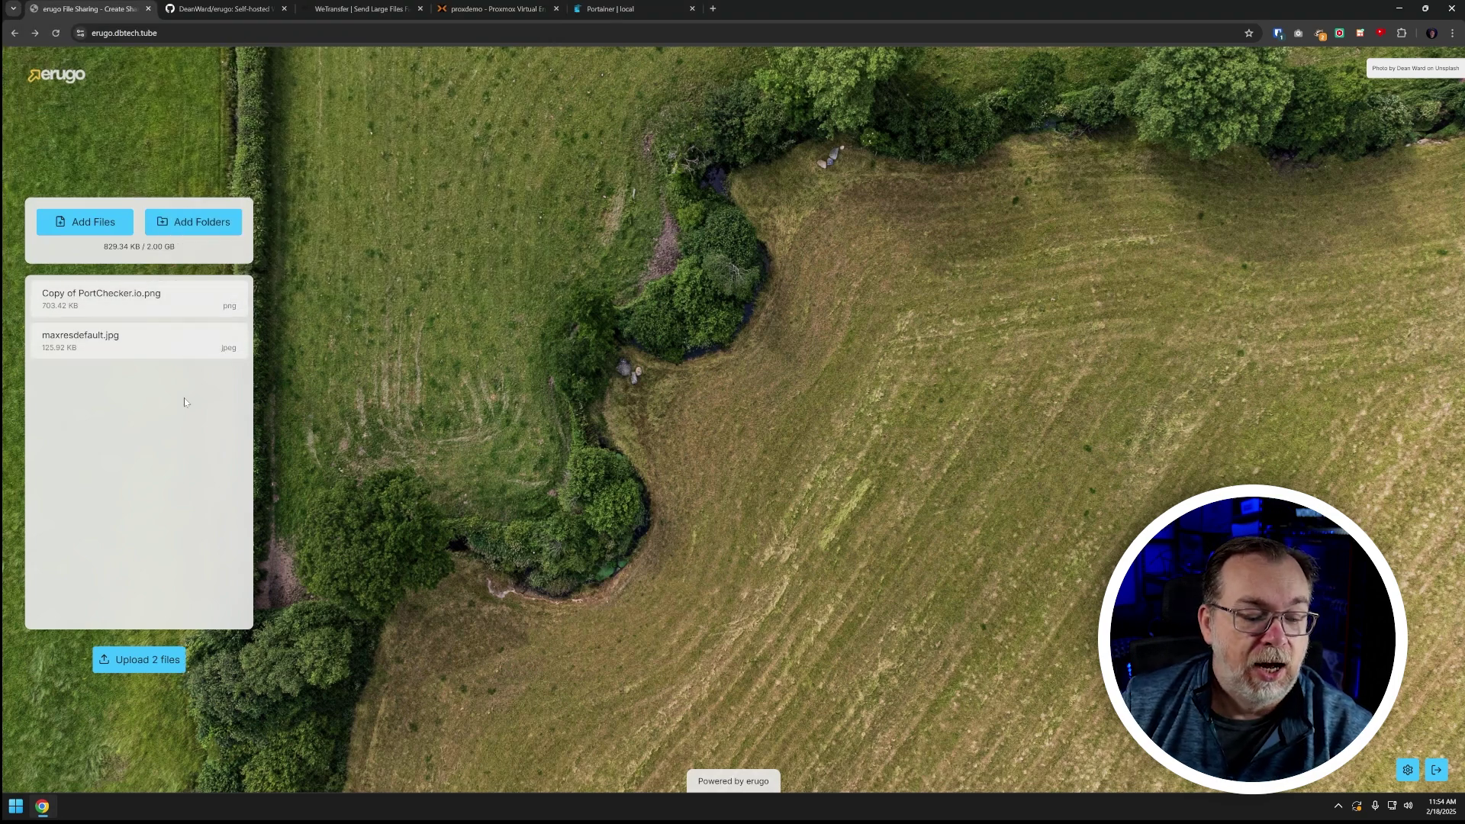
click(182, 660)
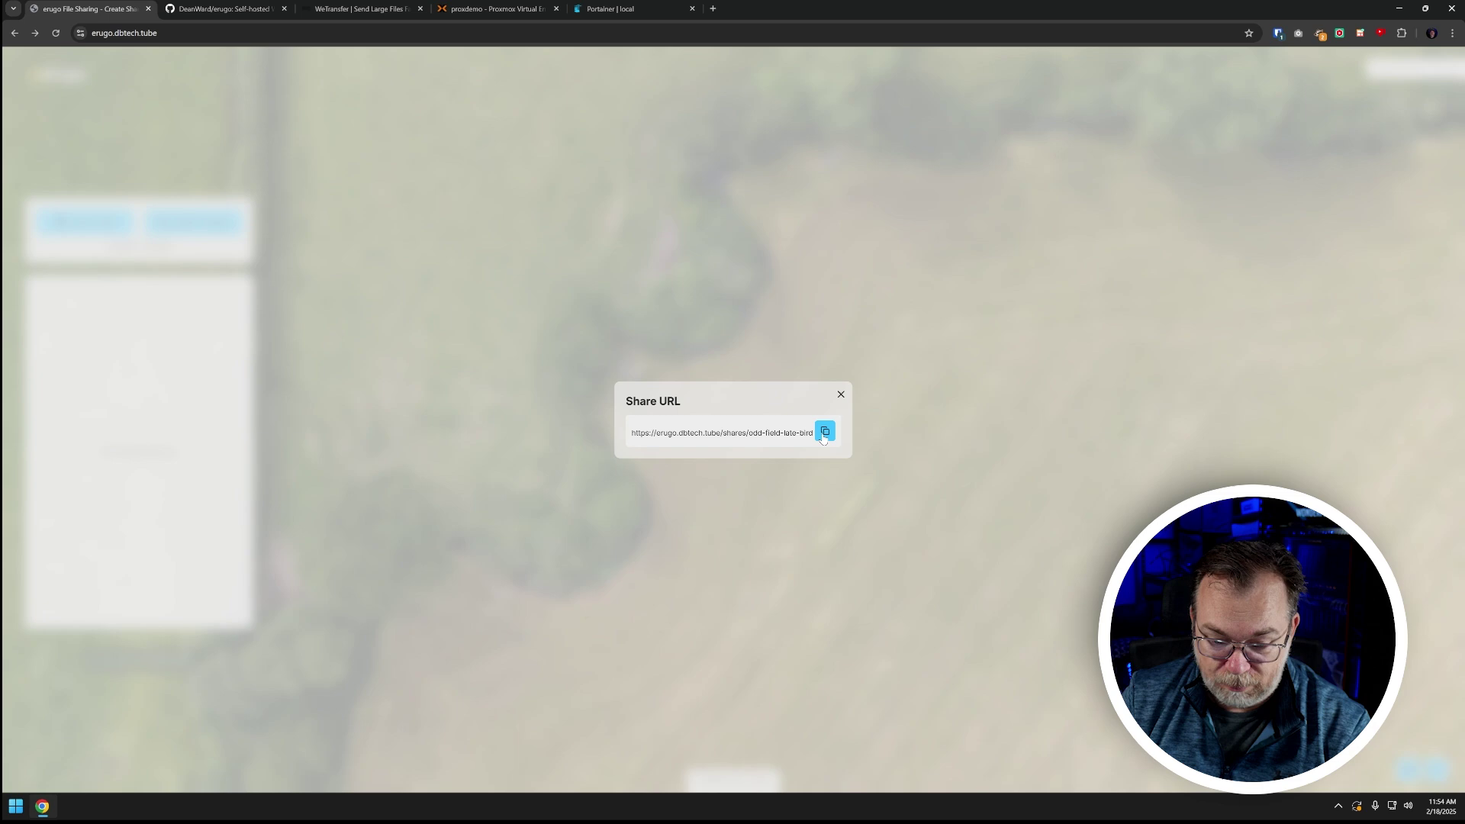
Open a Chrome incognito window and paste the erugo share link as its address
key(ctrl+shift+n)
key(ctrl+v)
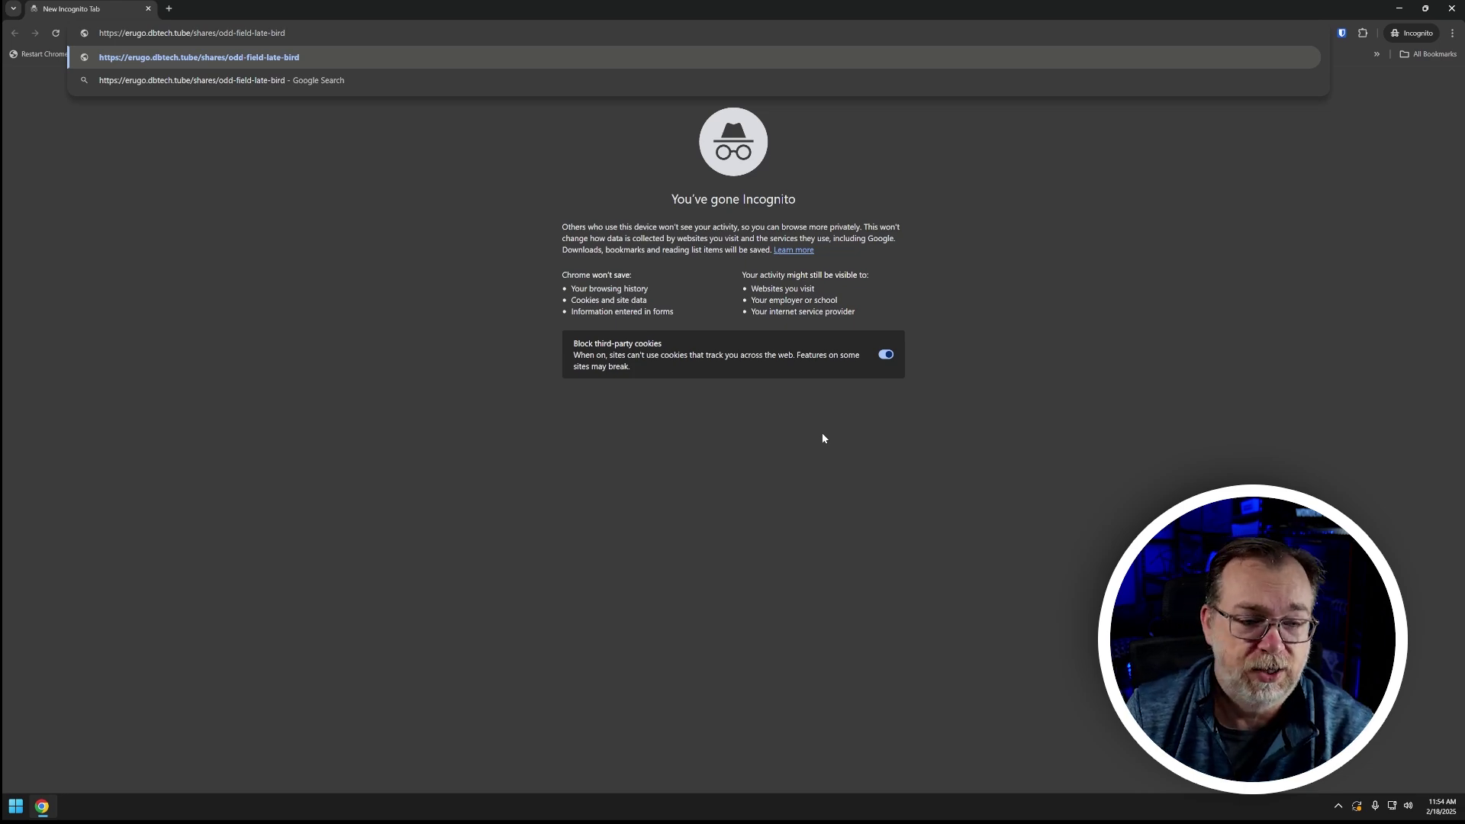
Load the share page, save both files as odd-field-late-bird.zip, and show it in its folder
key(Return)
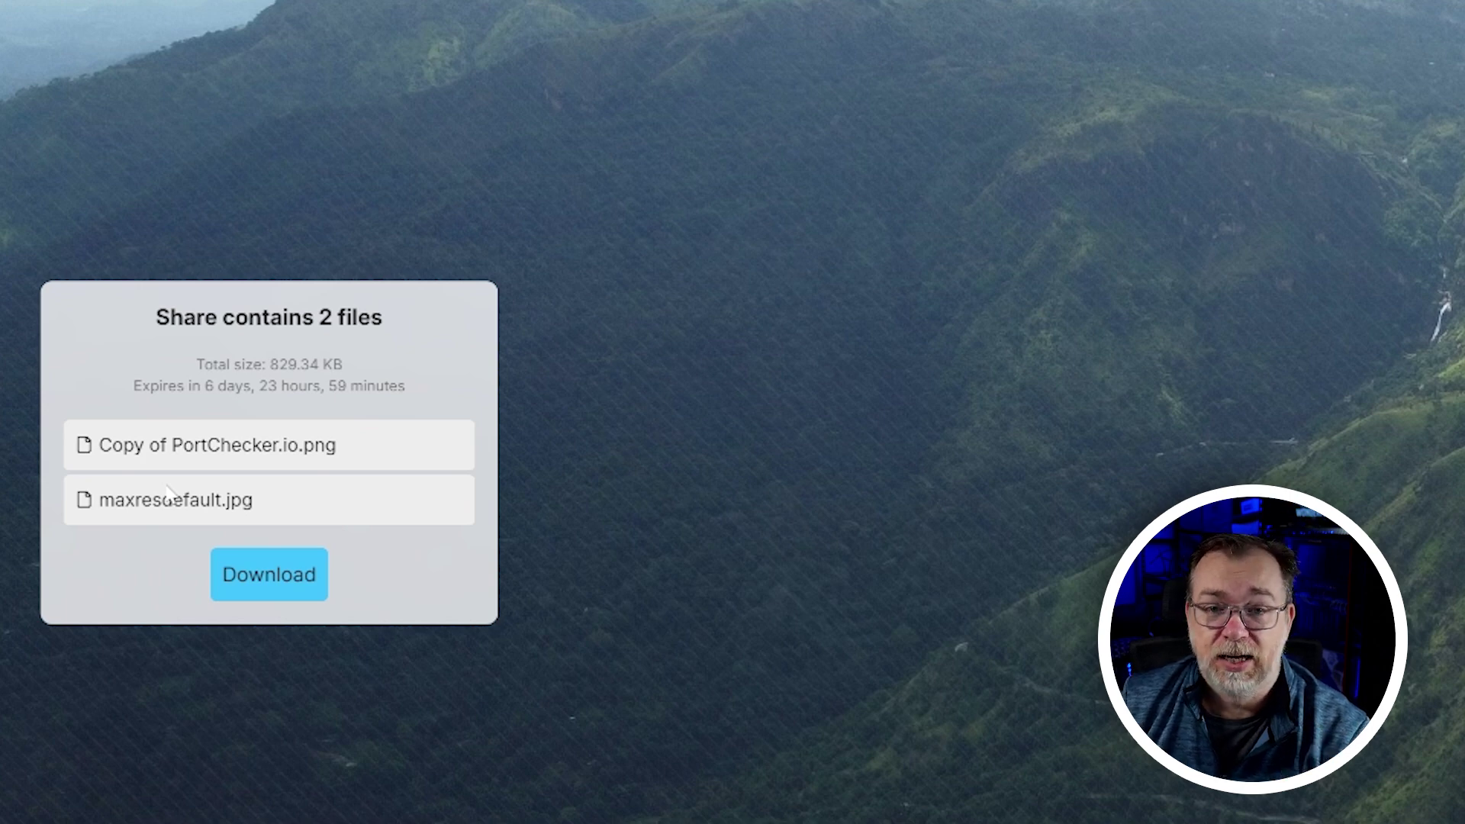
click(270, 584)
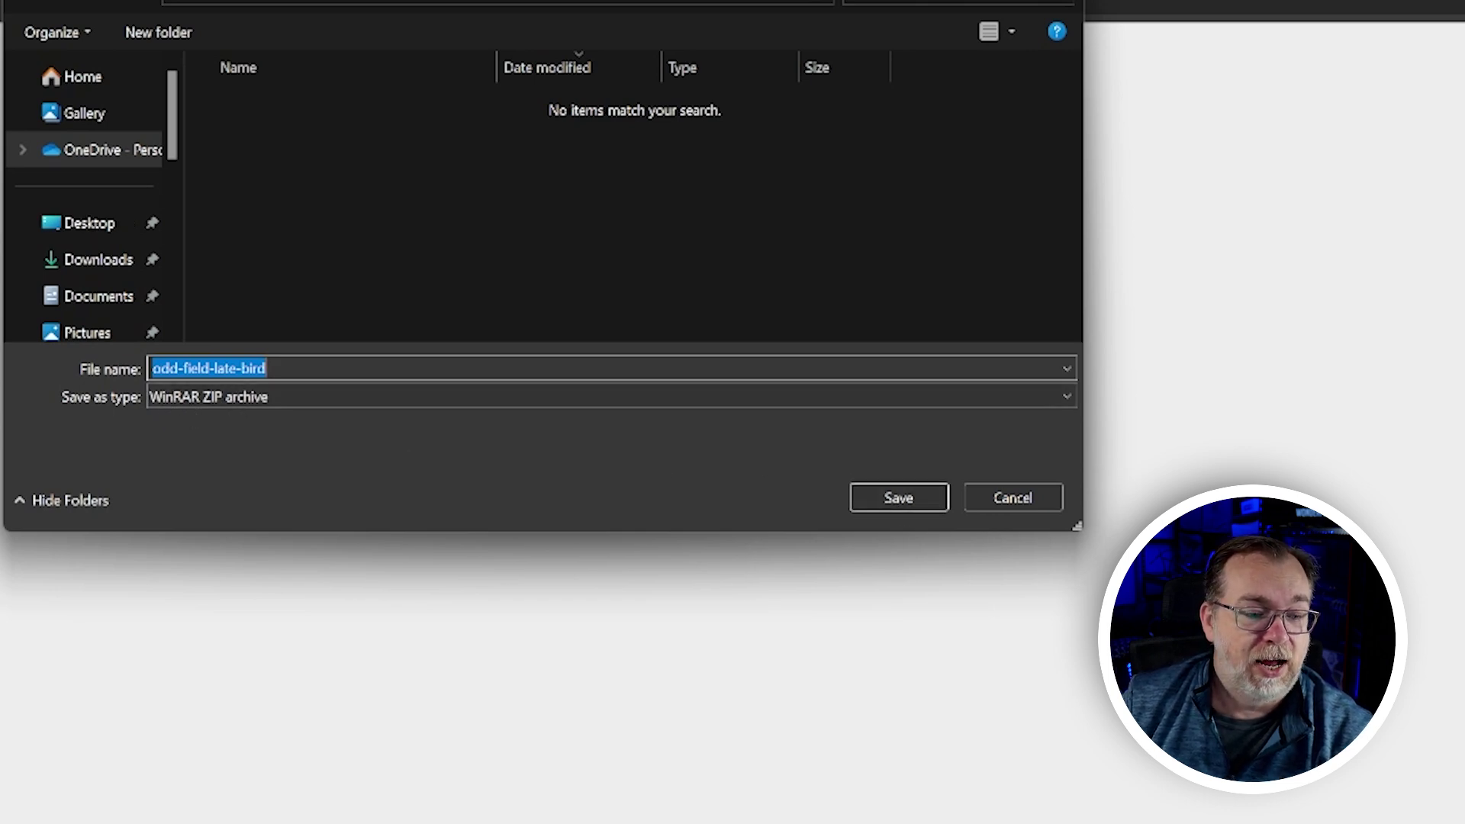
click(896, 500)
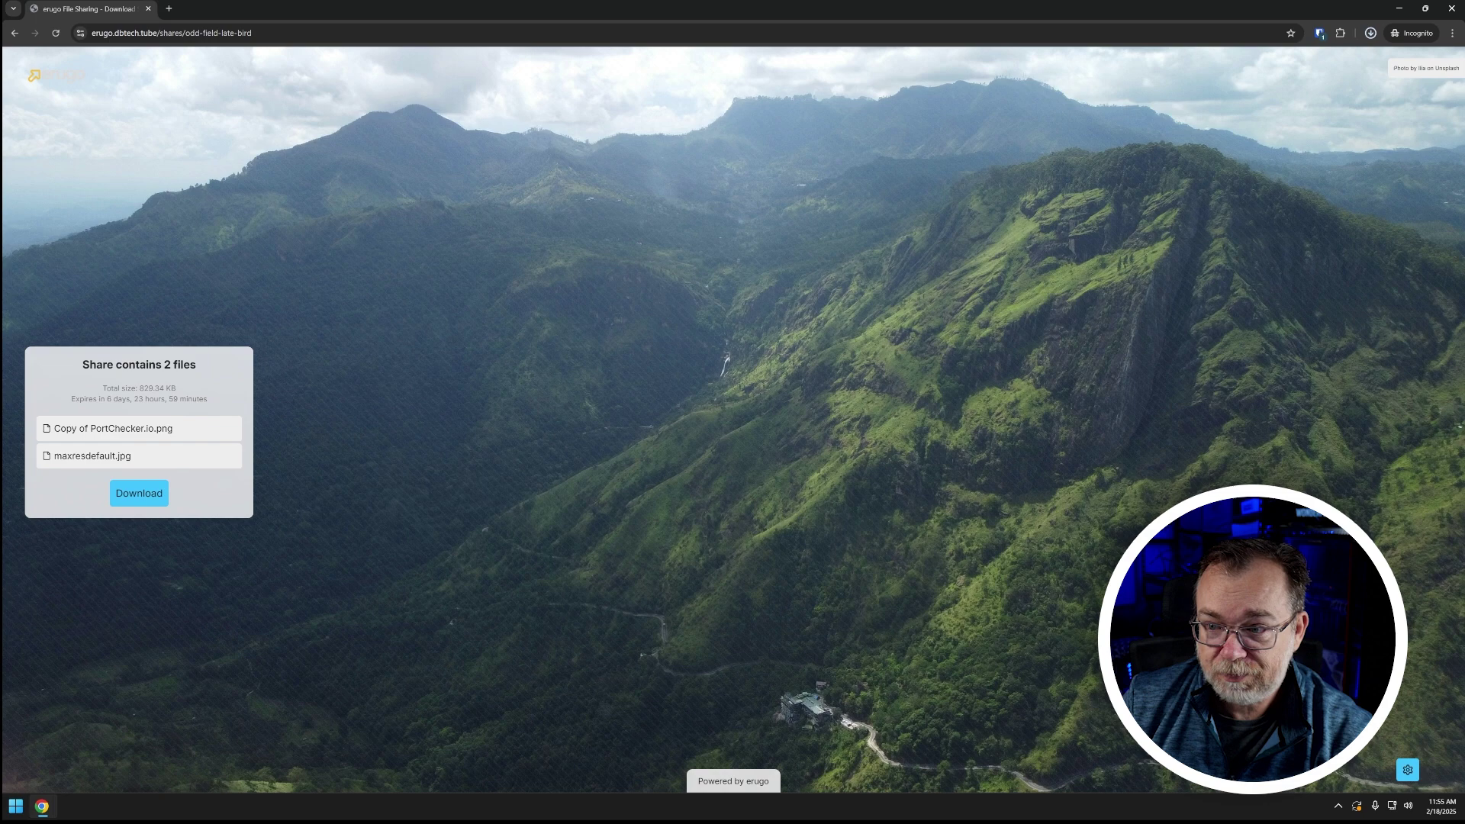
mouse_move(1265, 80)
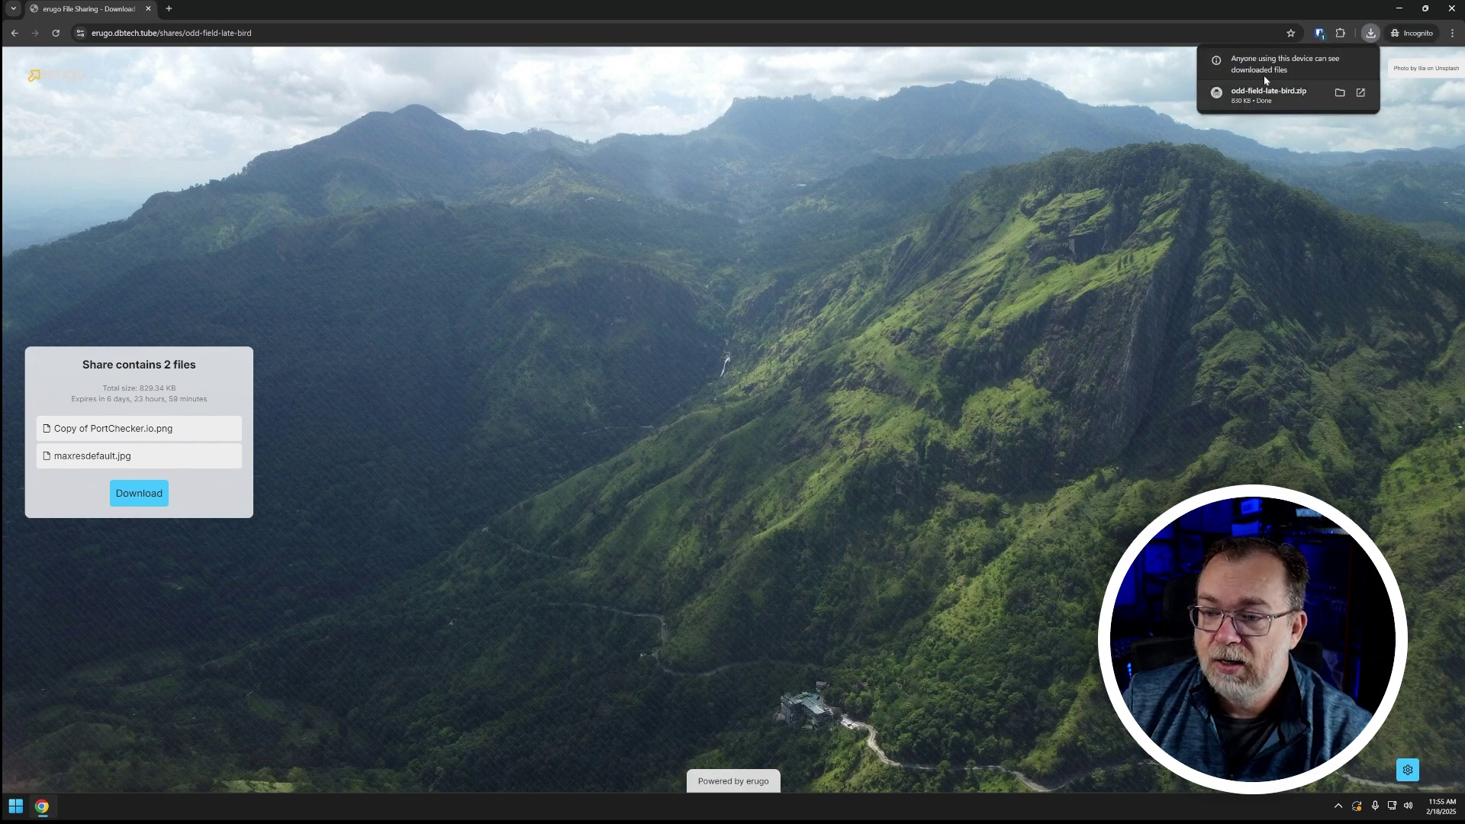
click(1339, 93)
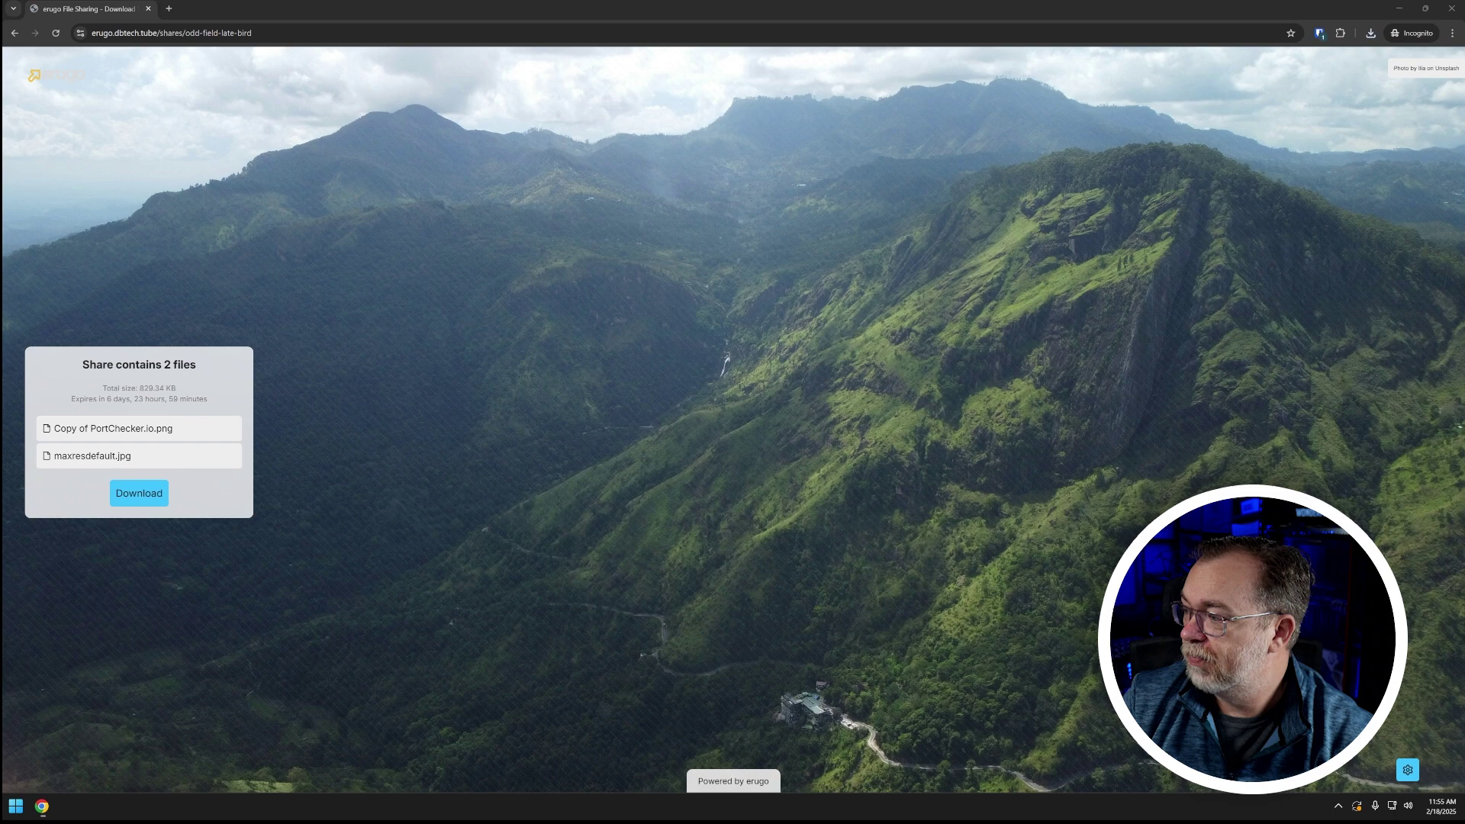
Extract odd-field-late-bird.zip with WinRAR into its own folder and open that folder
drag(839, 182, 522, 171)
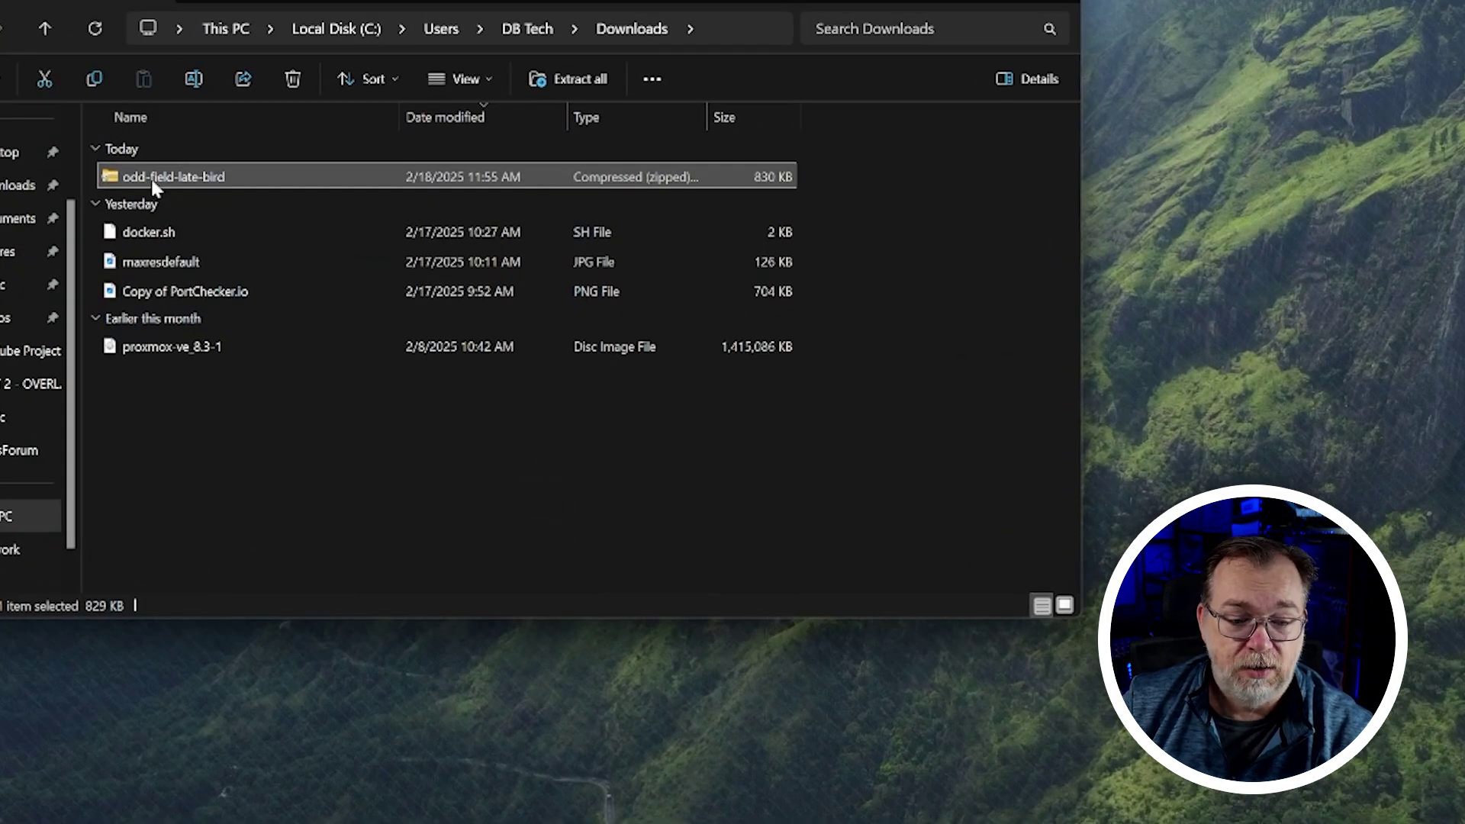
double_click(204, 177)
right_click(204, 177)
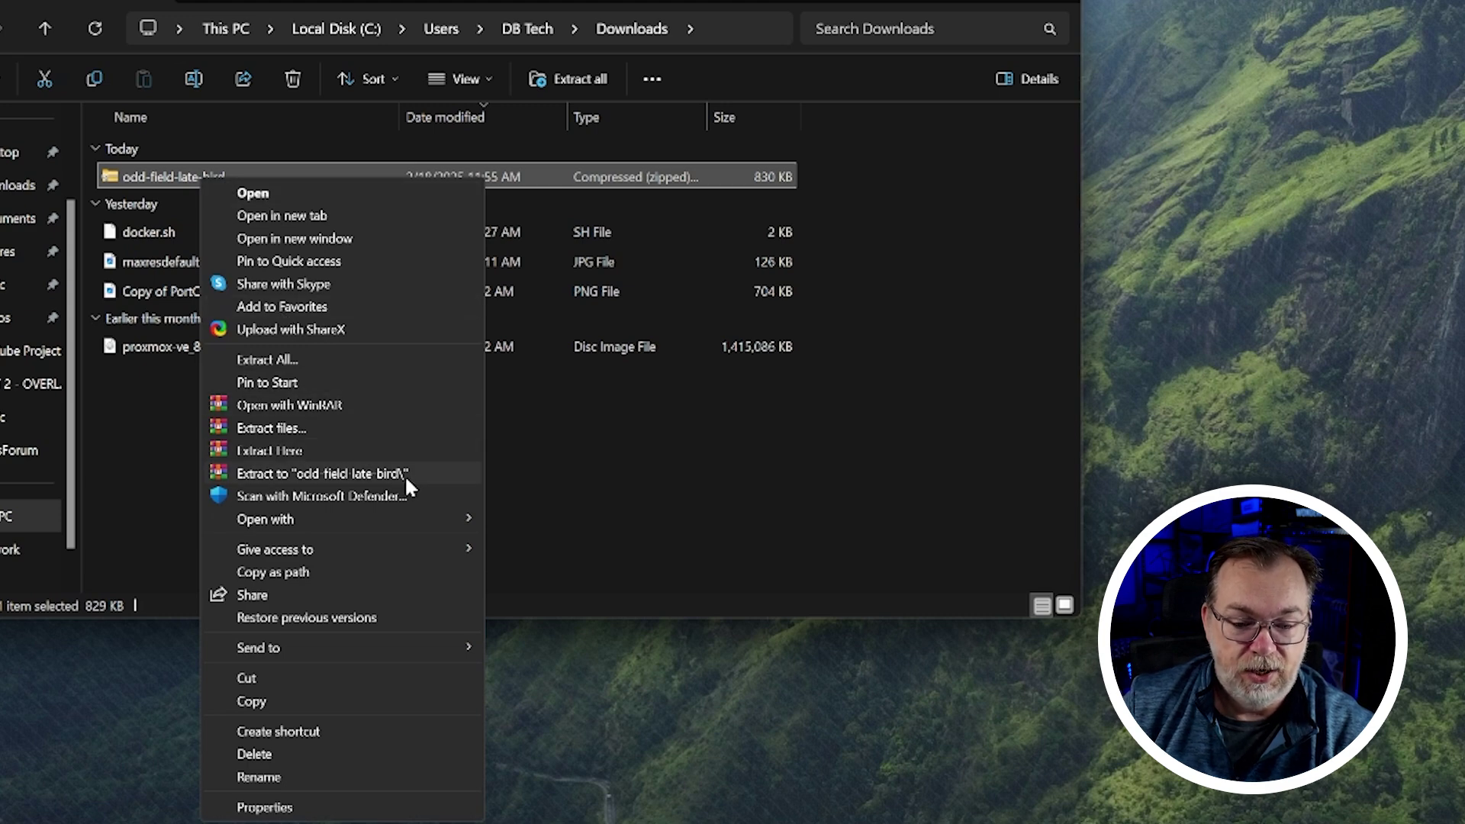
click(382, 475)
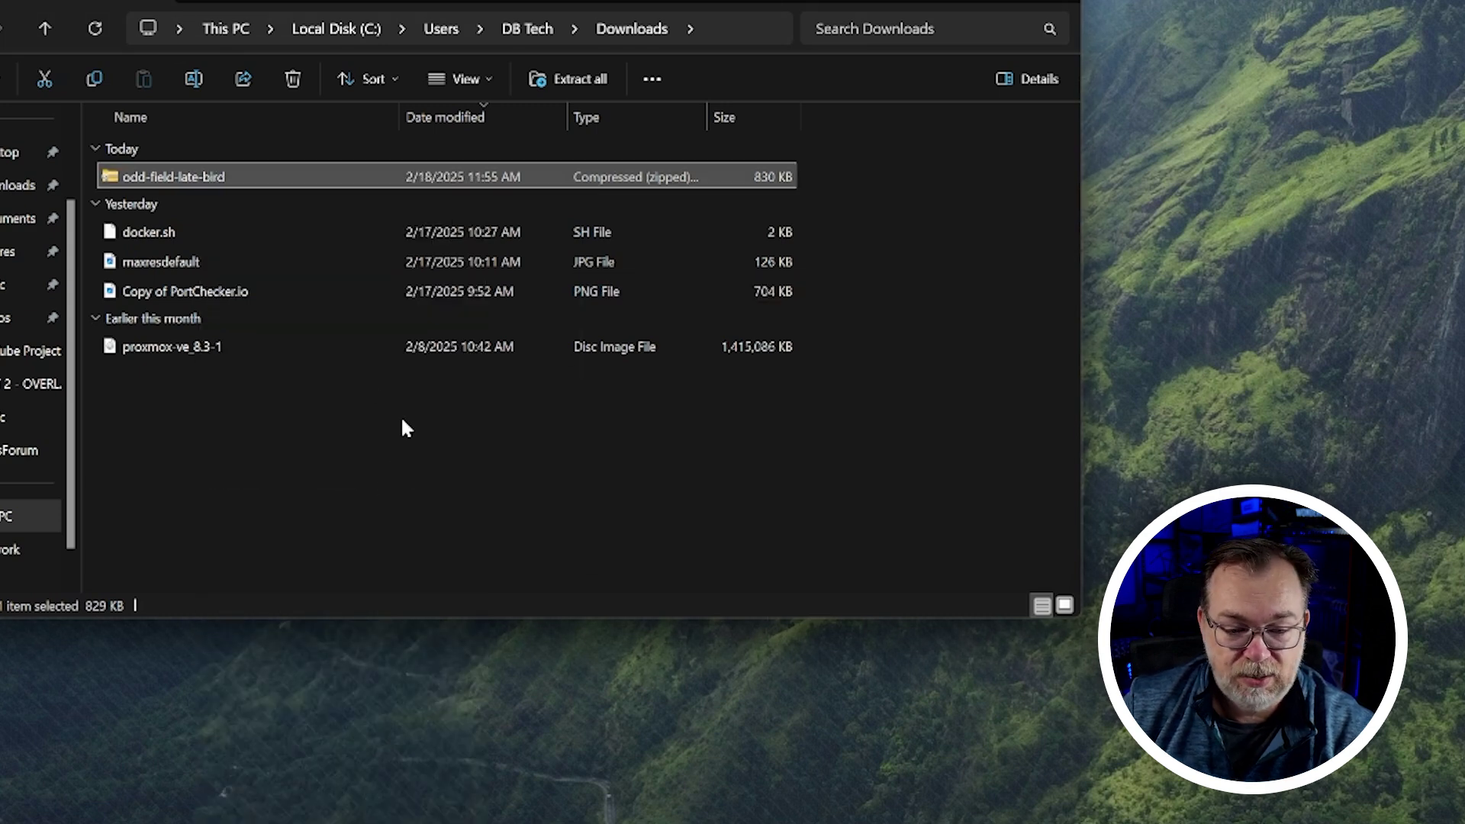
click(157, 210)
double_click(157, 210)
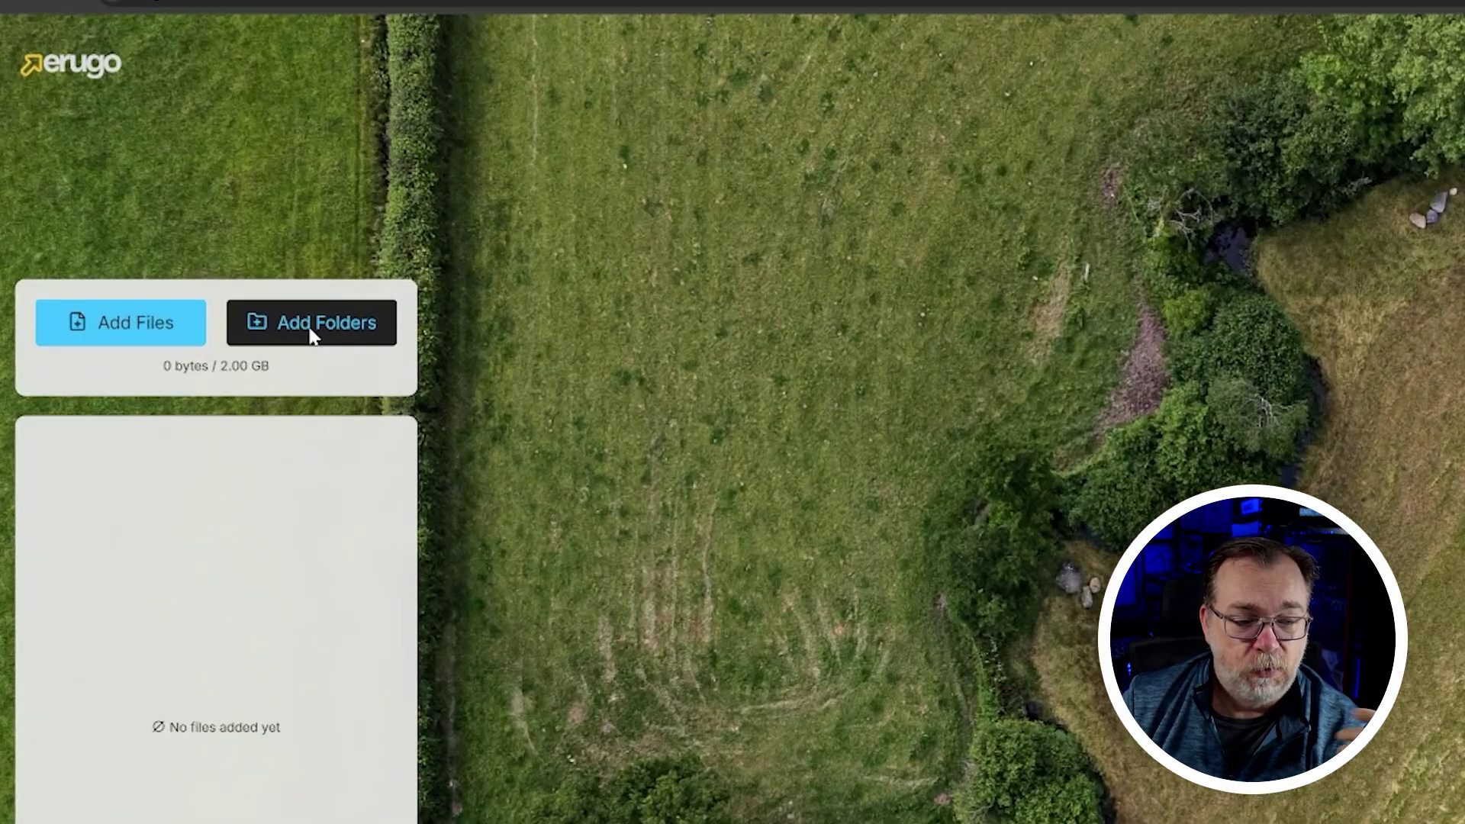
Add the odd-field-late-bird folder and rename it to pictures
click(193, 223)
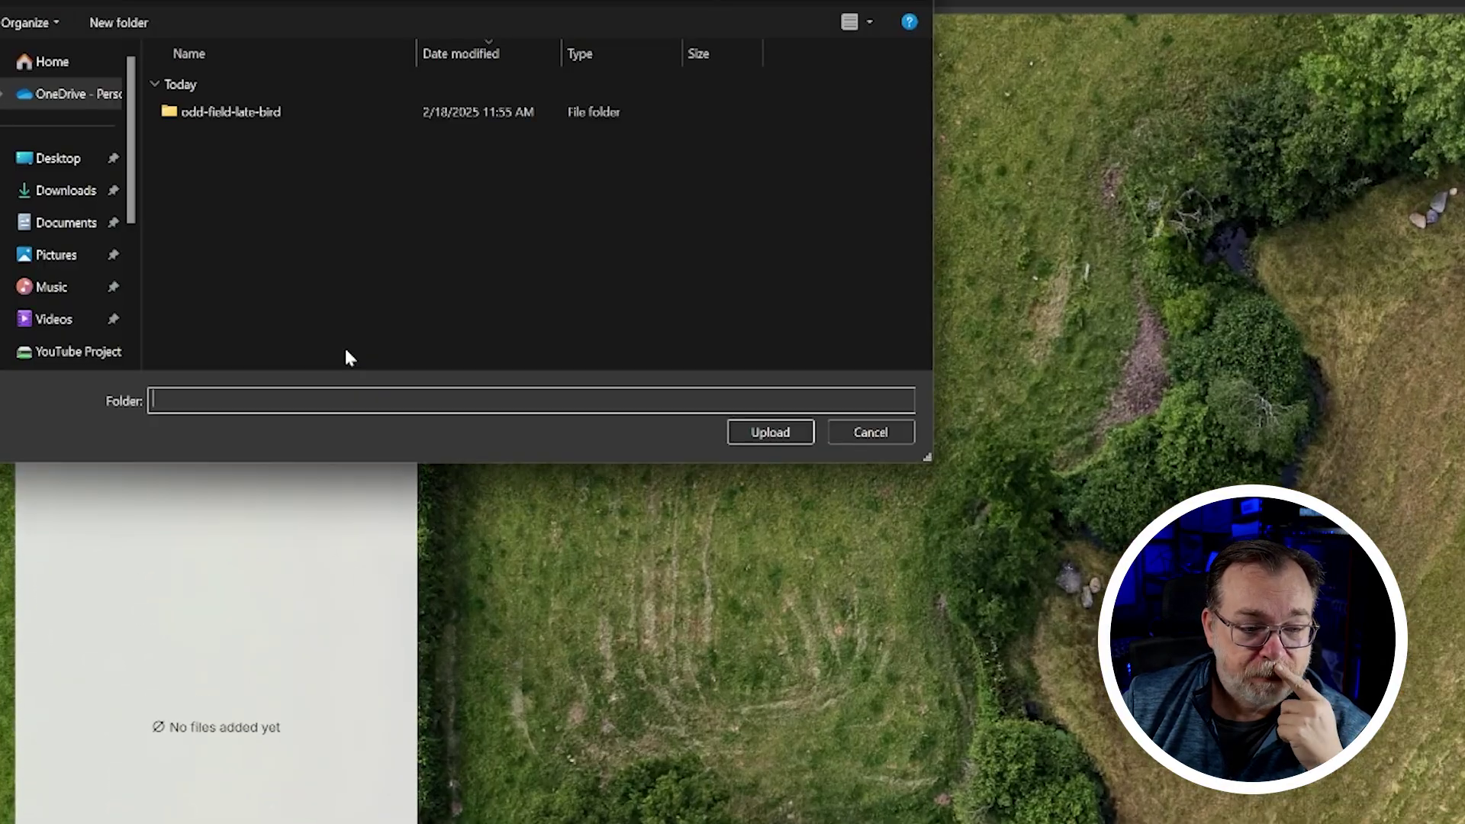
click(225, 119)
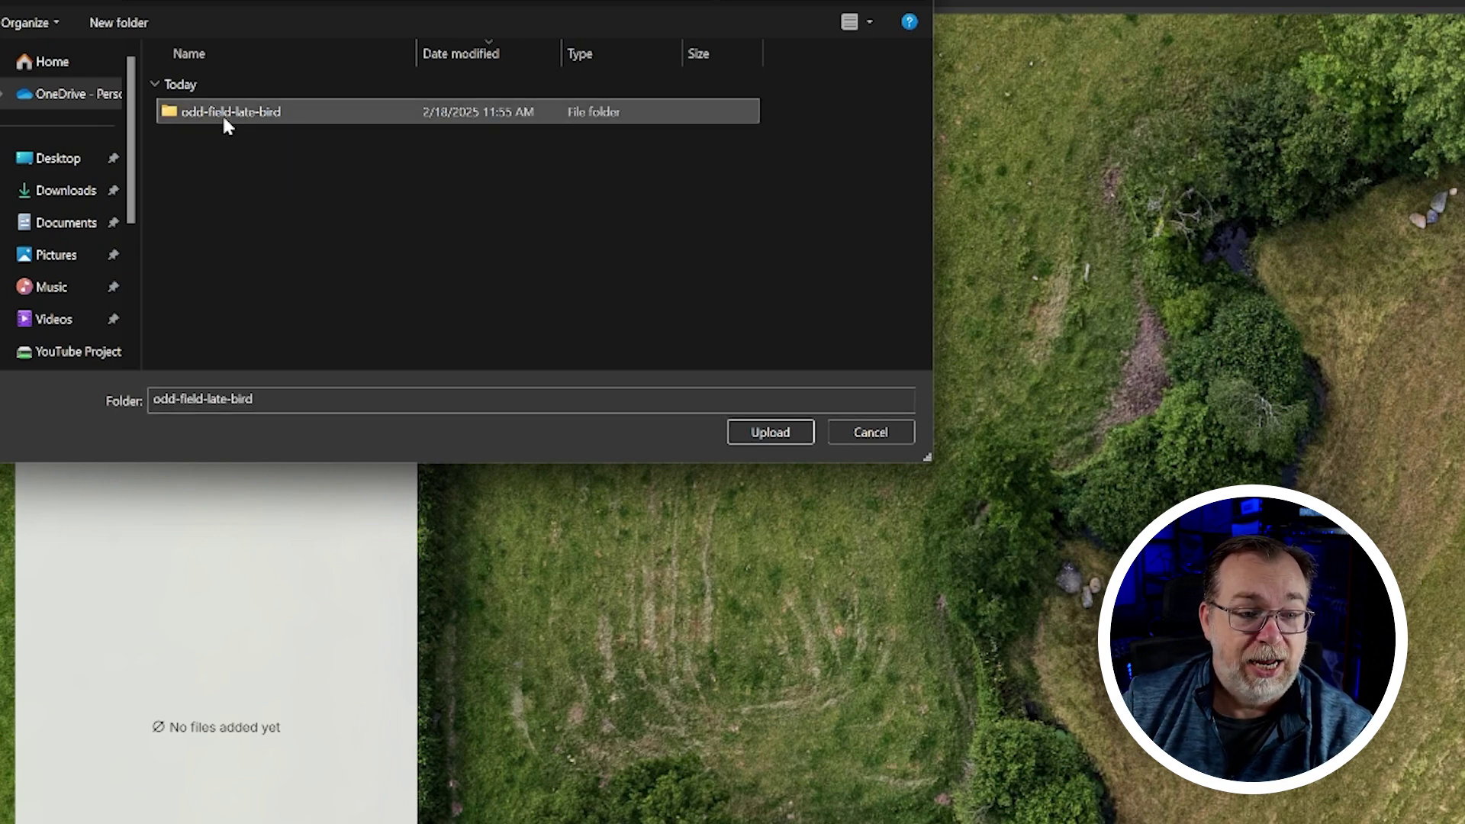
click(222, 113)
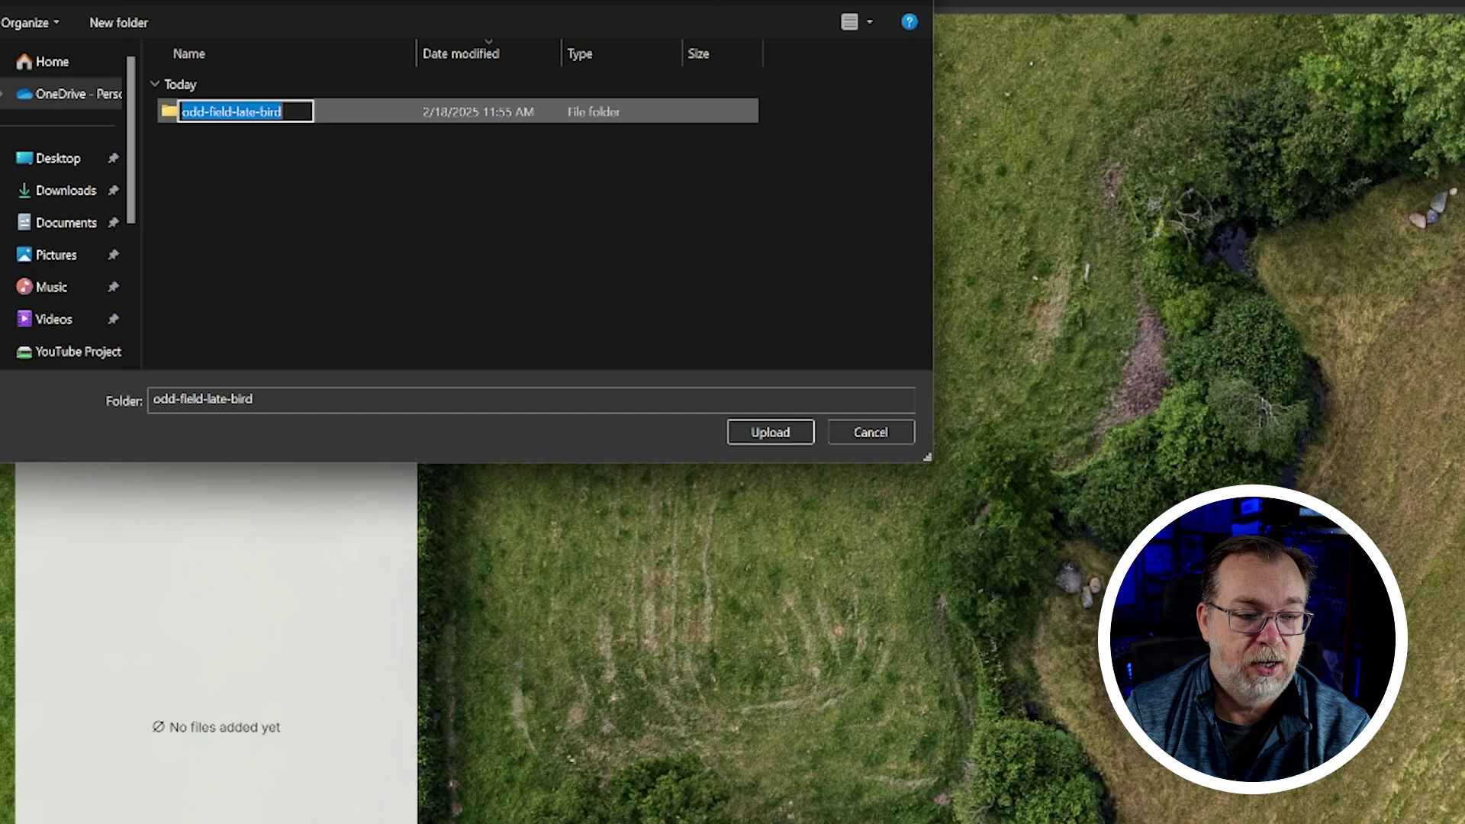
text(pictures)
key(Return)
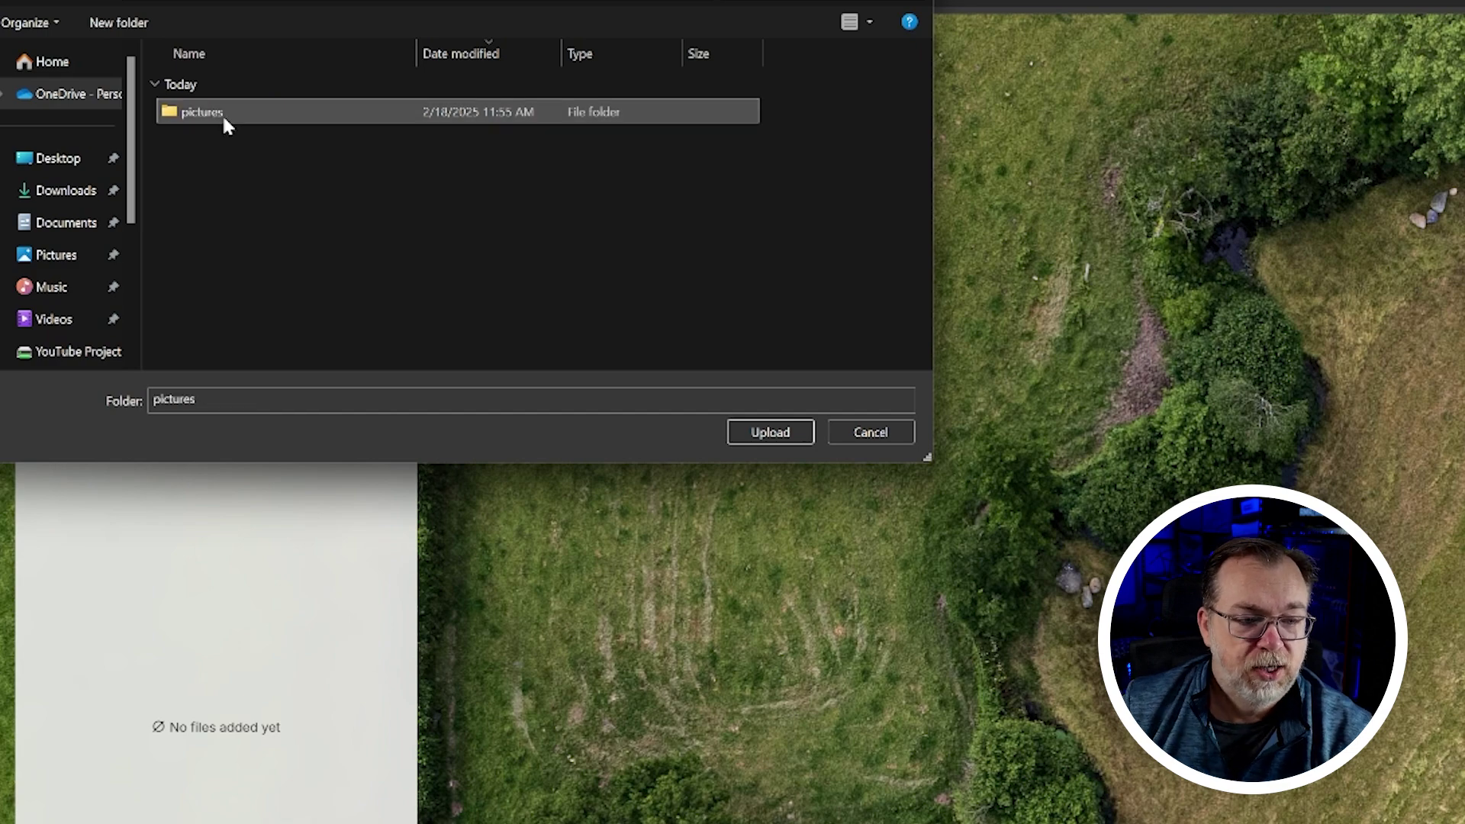
Upload the pictures folder's two files and create the share
click(765, 432)
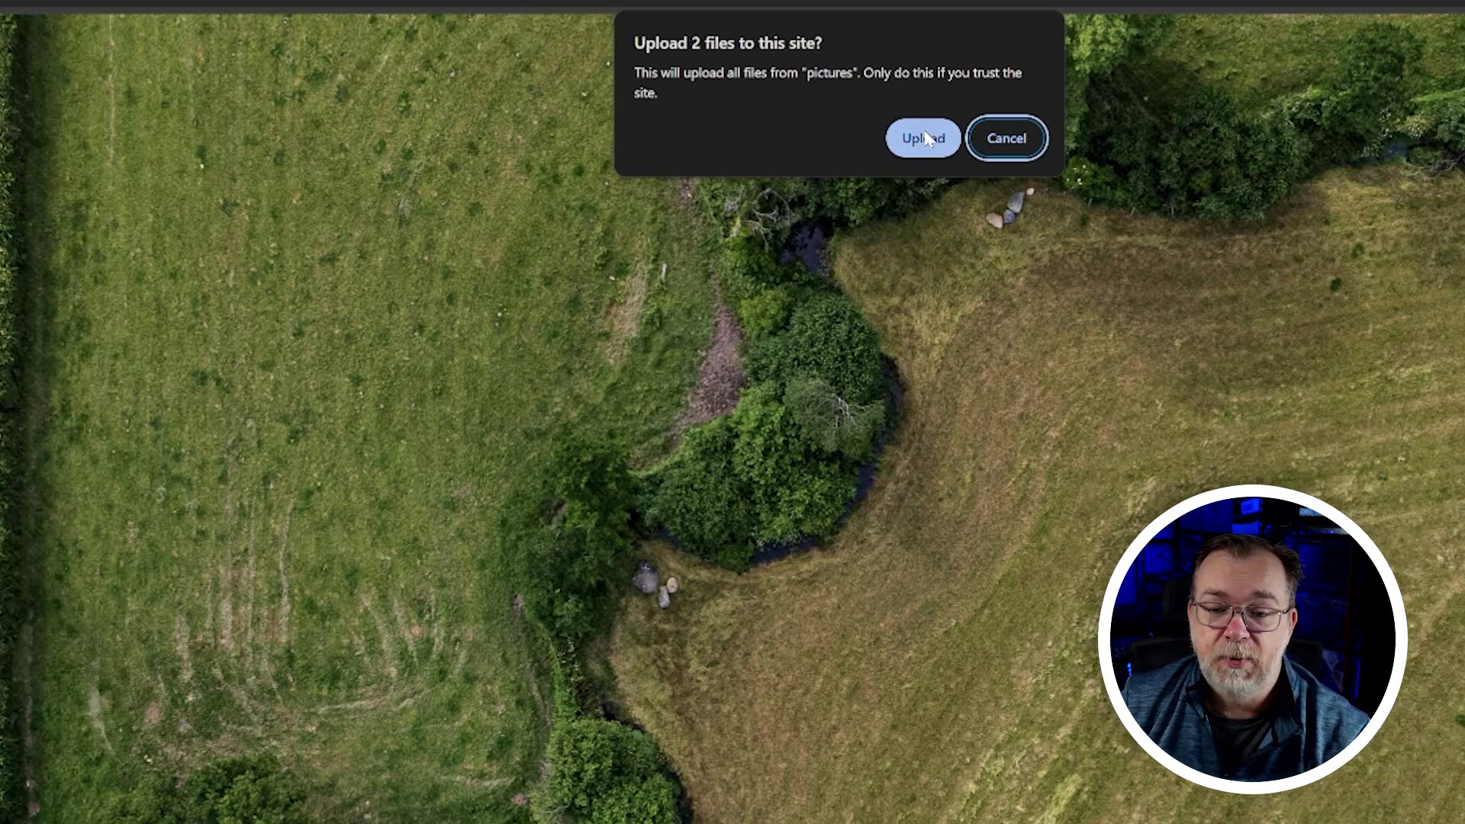
click(813, 139)
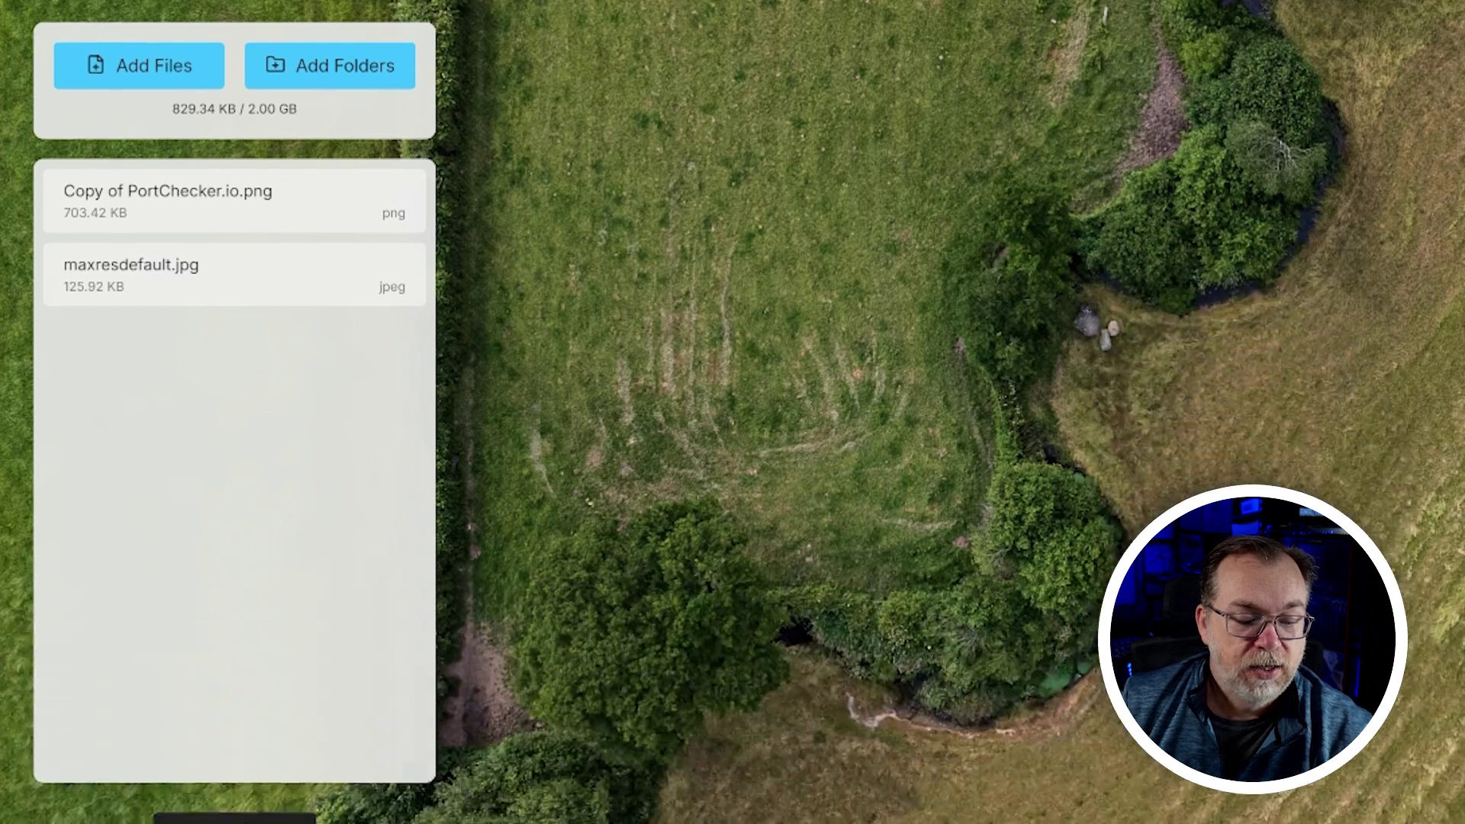
click(234, 820)
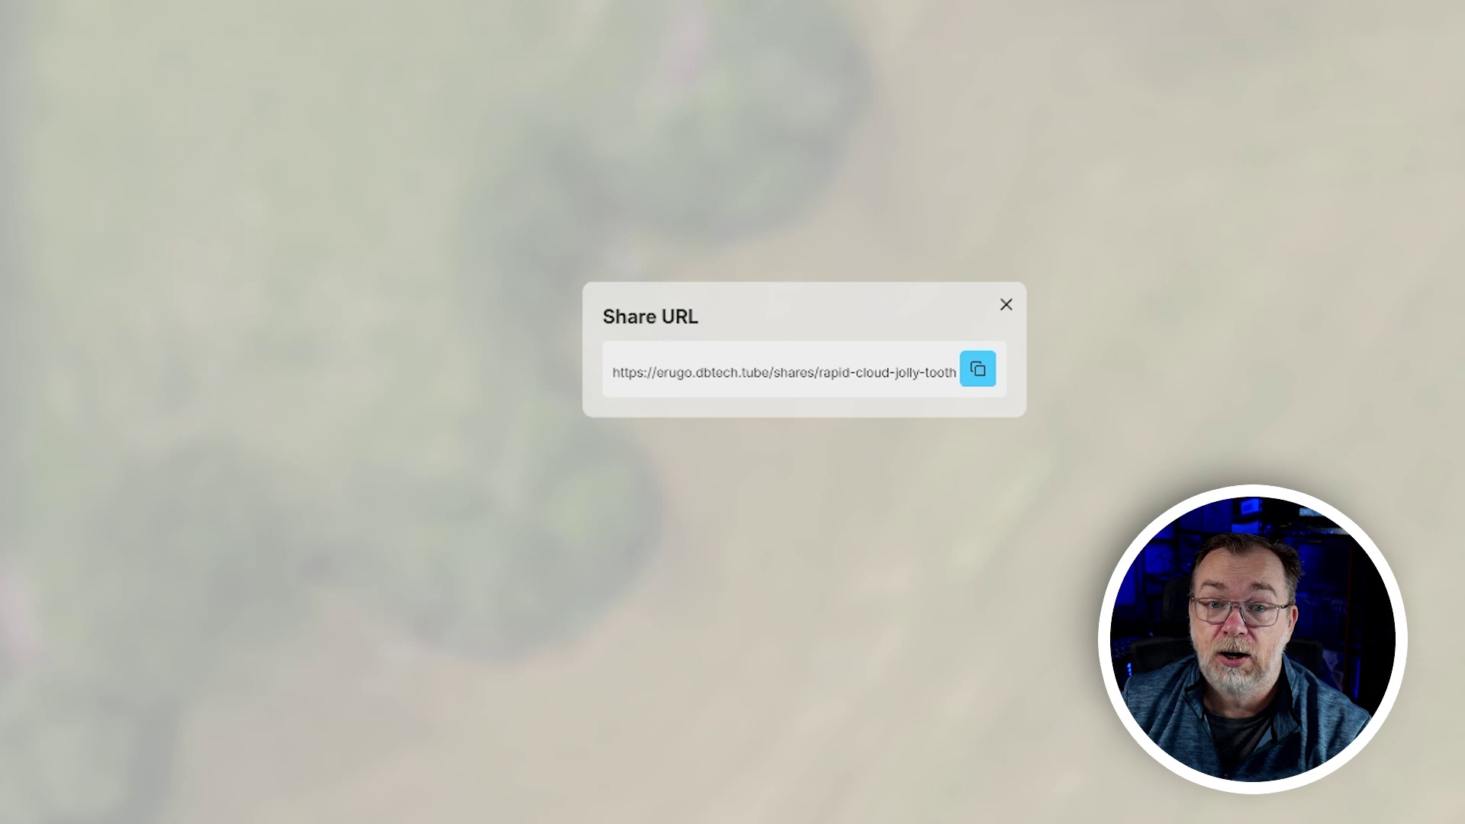
Copy the rapid-cloud-jolly-tooth share URL from the Share URL dialog
click(978, 371)
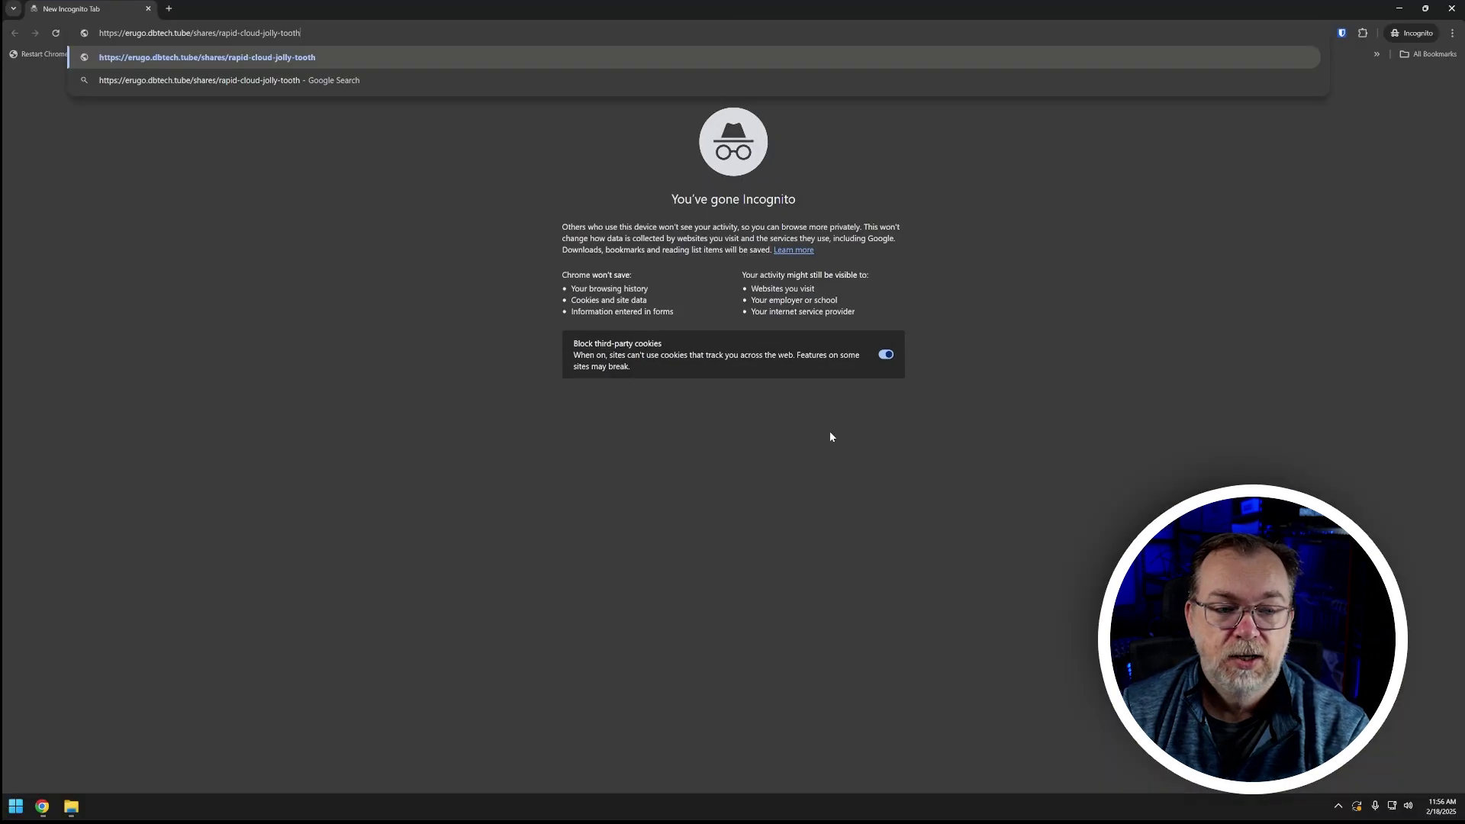
key(Return)
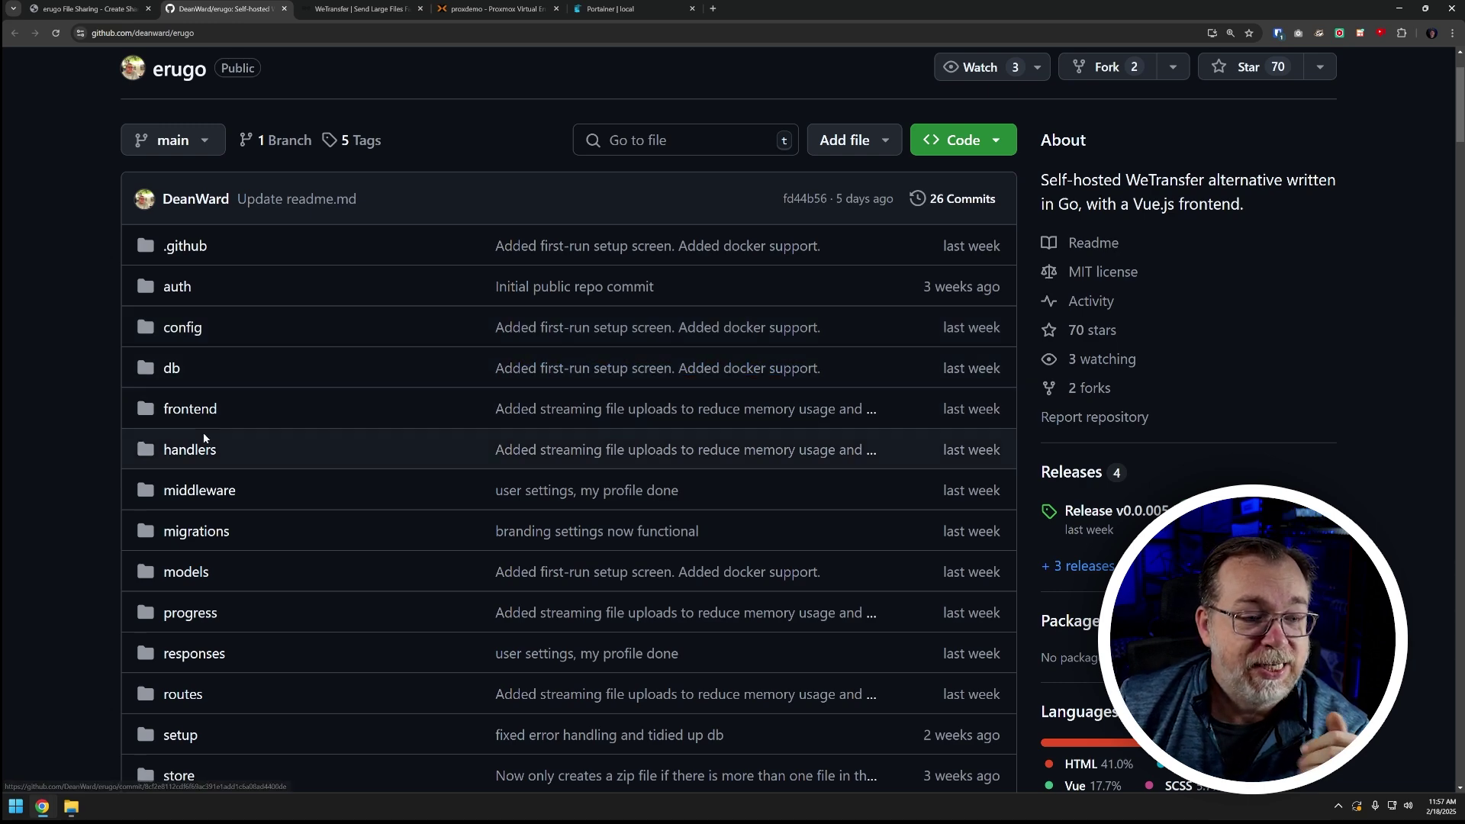
Peek into the erugo repo's progress folder, return, and scroll down to the README screenshots
scroll(454, 350, down, 4)
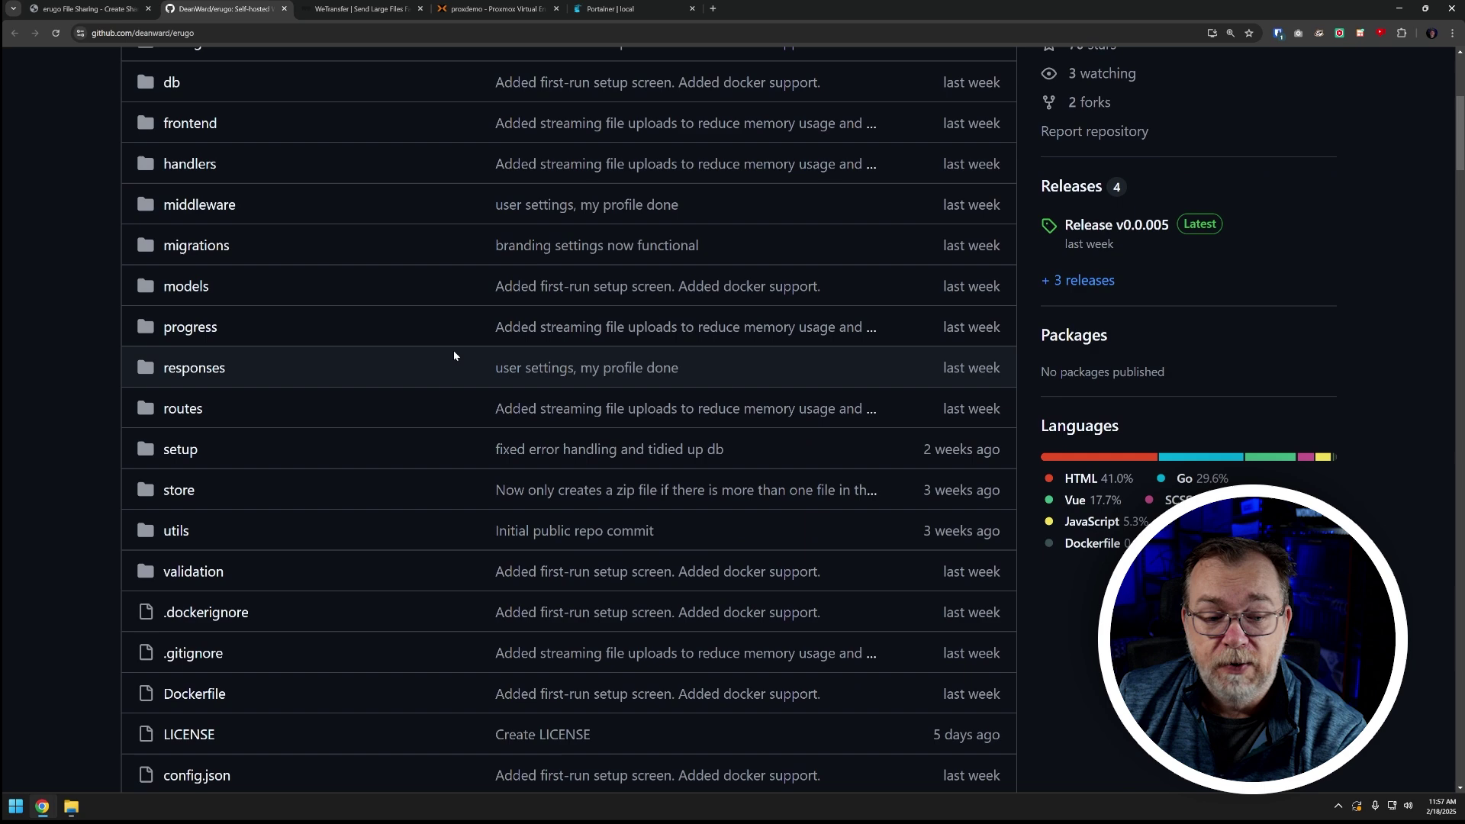
click(210, 332)
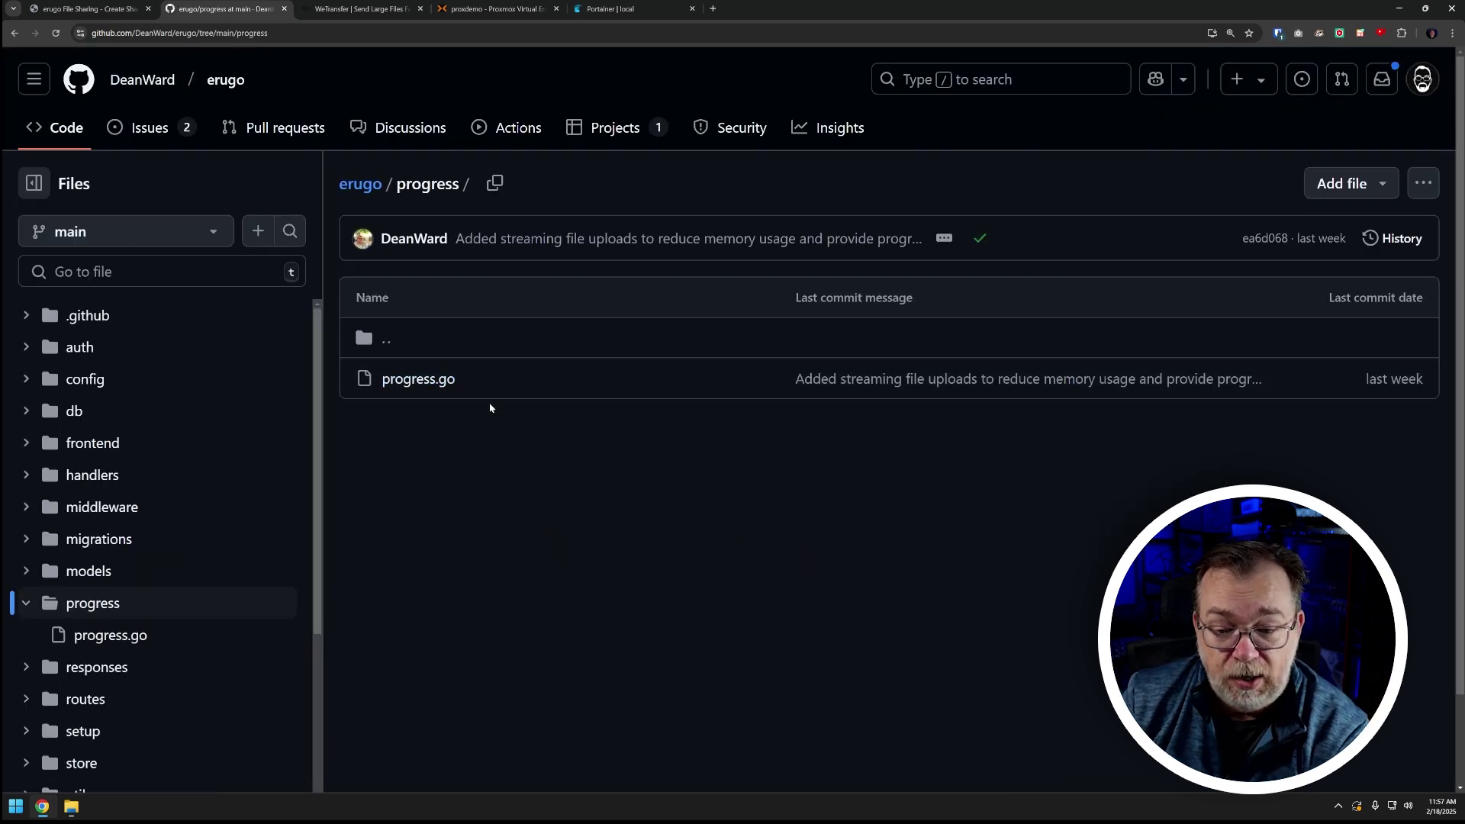
key(alt+Left)
scroll(678, 392, up, 5)
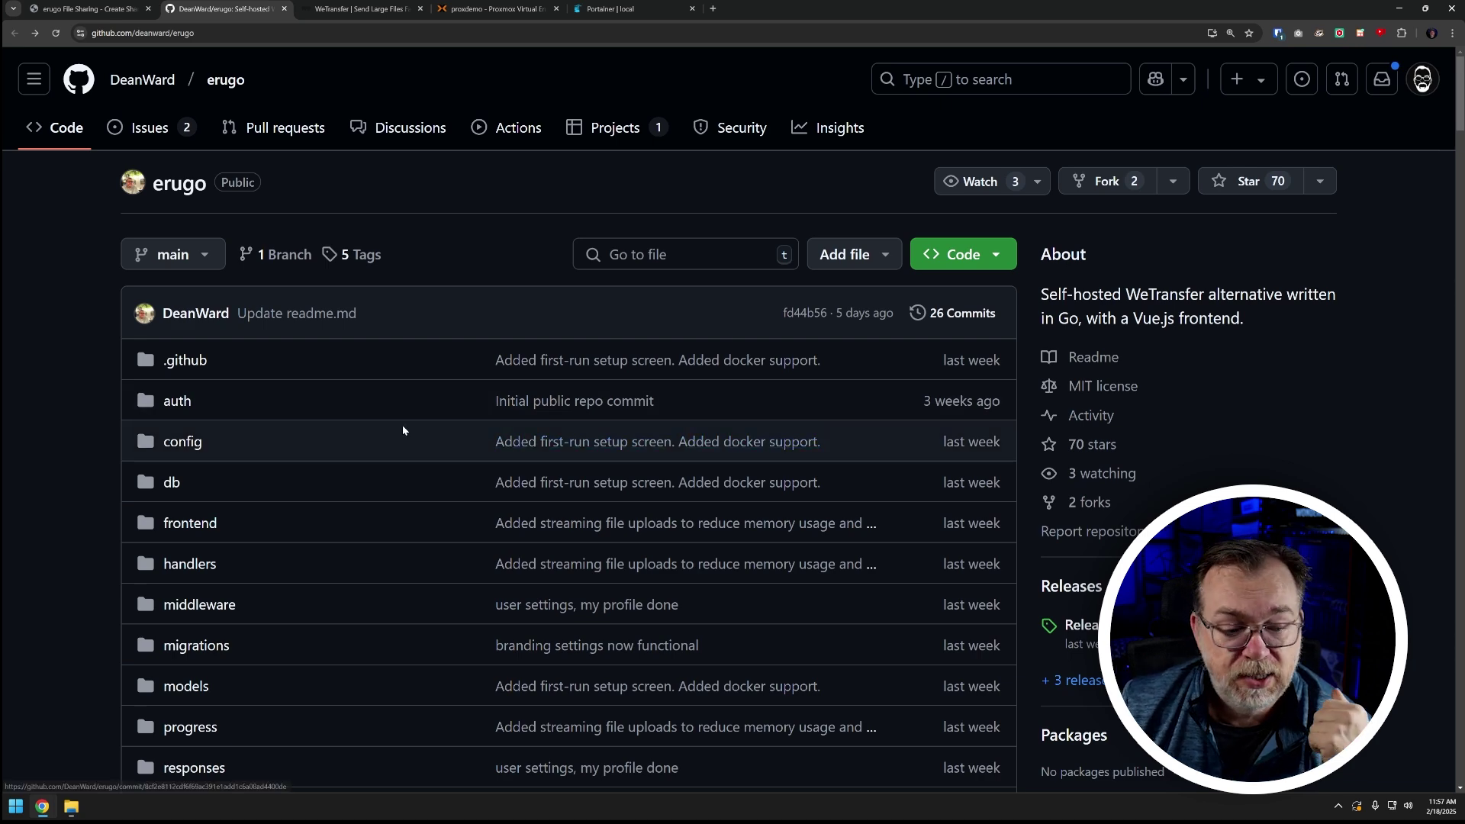
scroll(381, 406, down, 2)
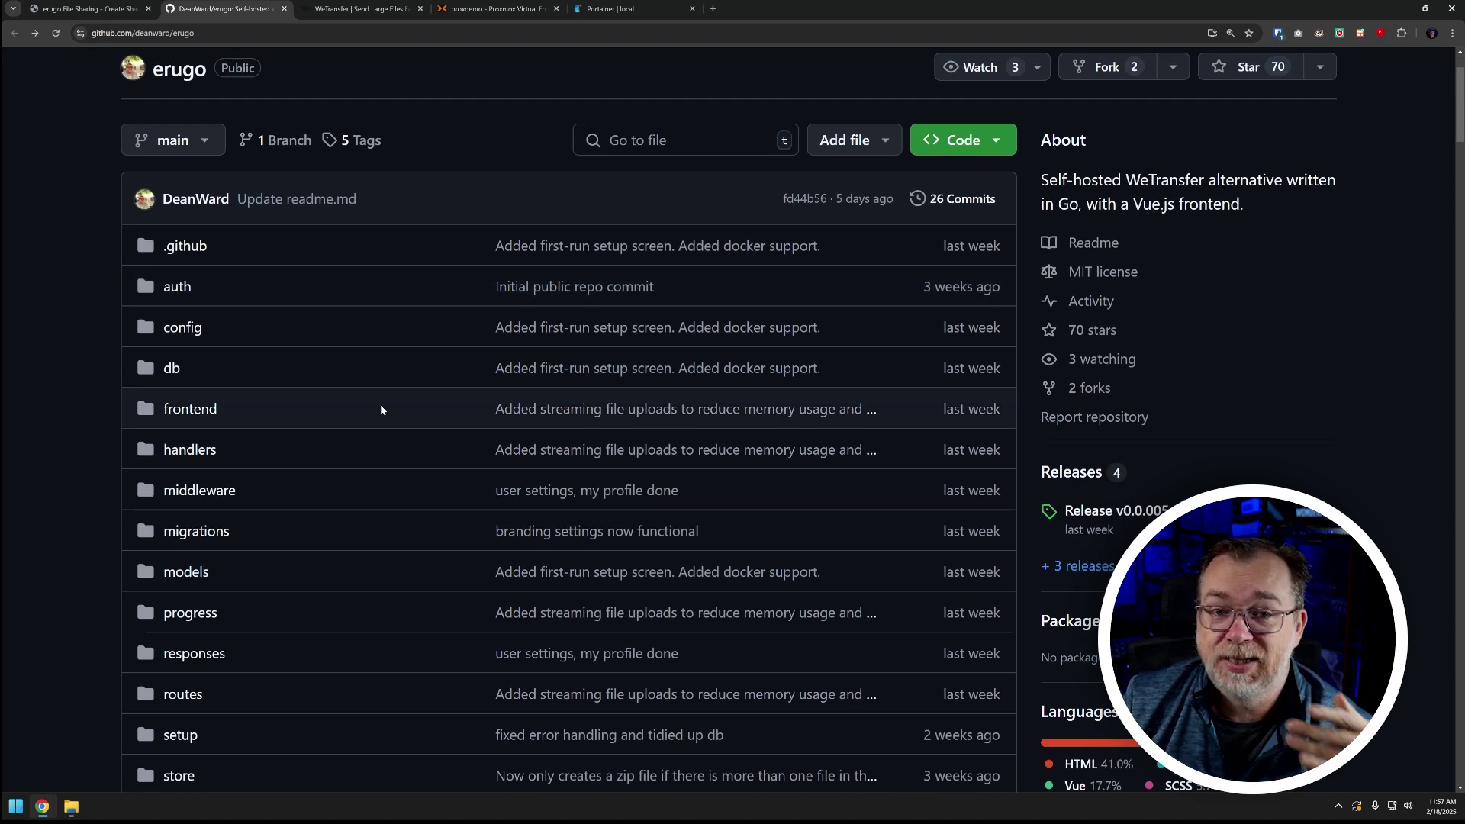
scroll(382, 411, down, 9)
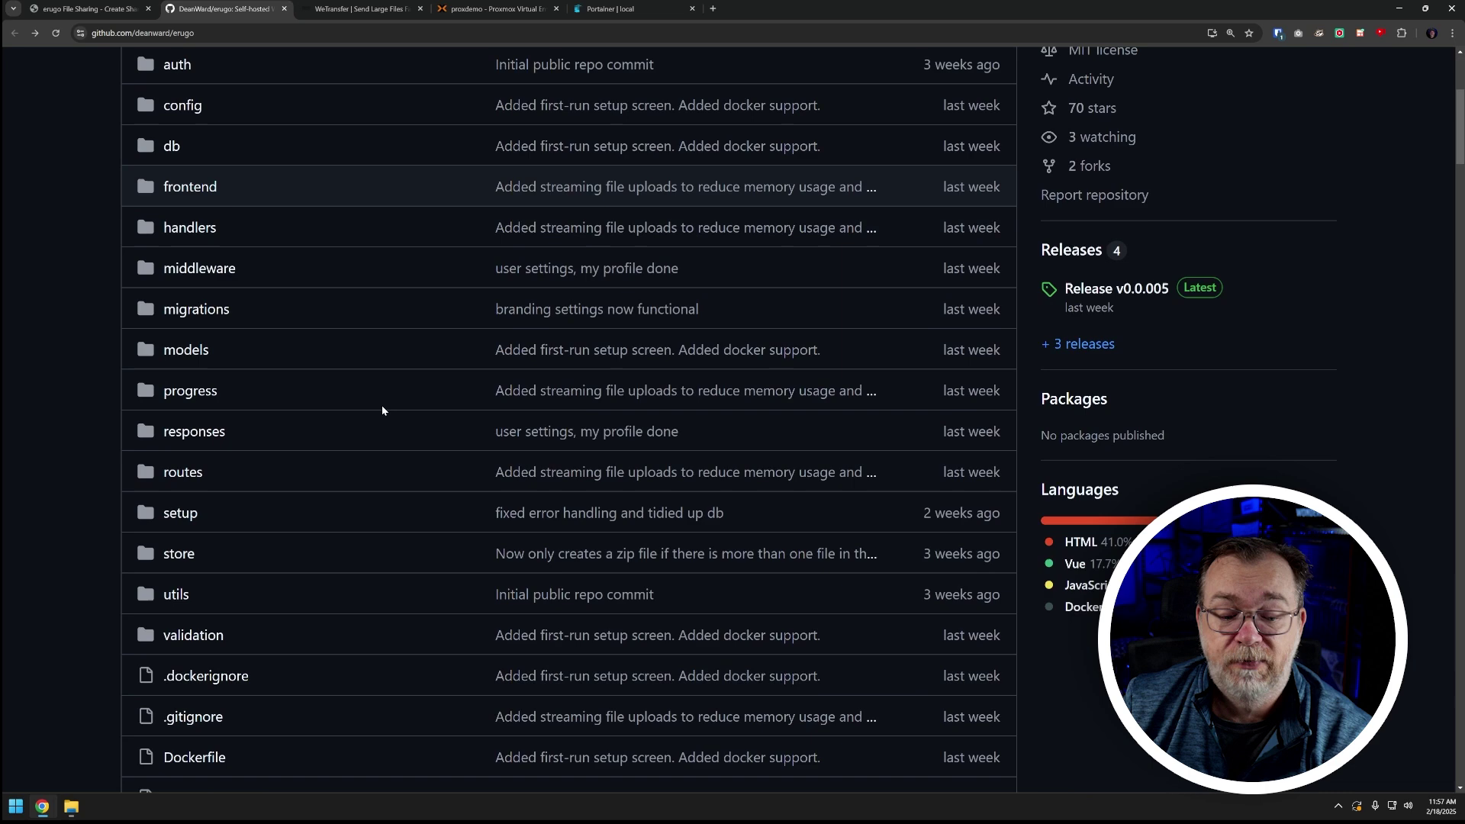
scroll(382, 405, down, 9)
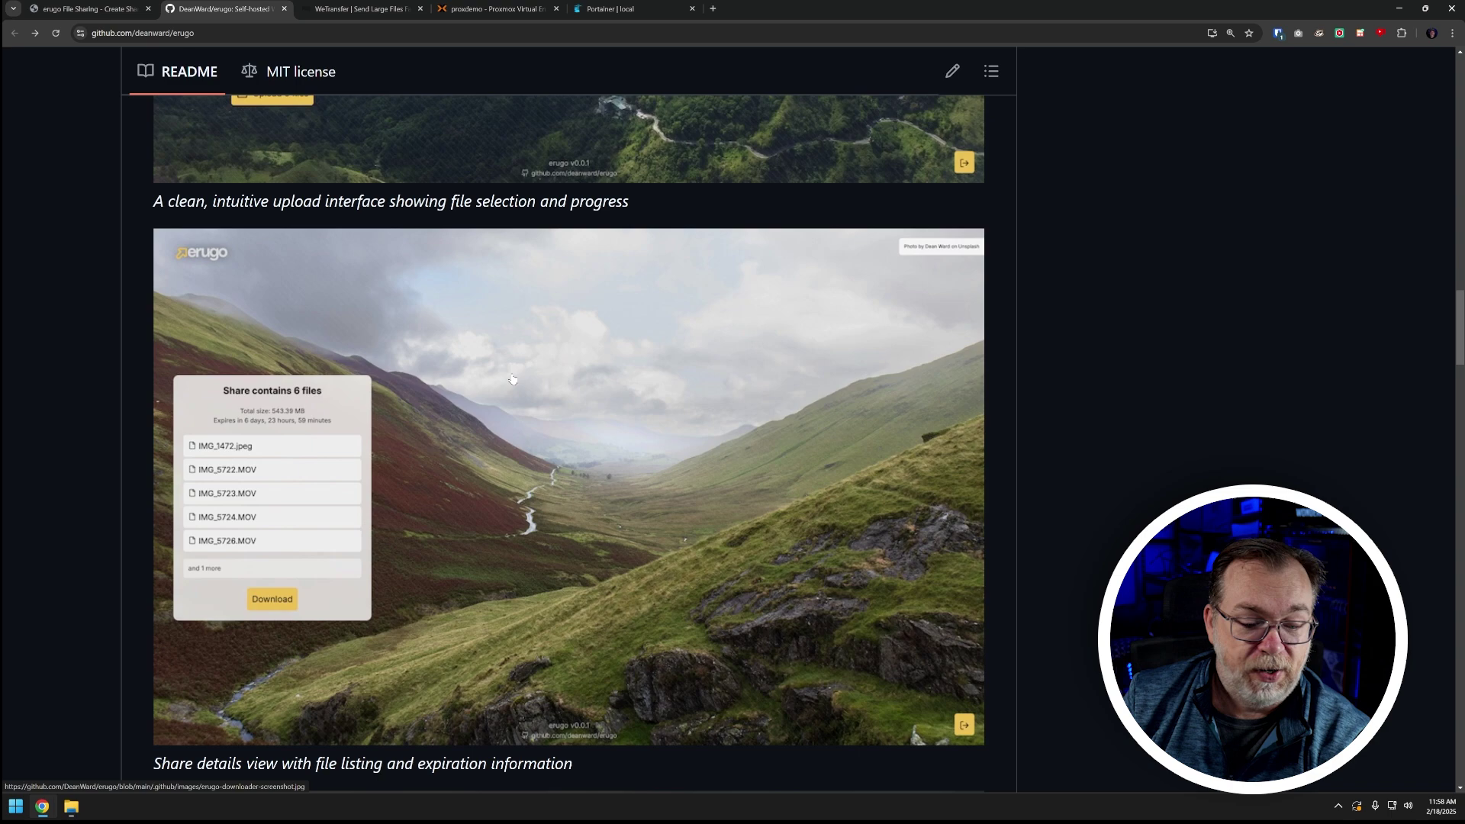
Scroll past the share URL copying screenshot to the start of Key Features
scroll(512, 379, down, 8)
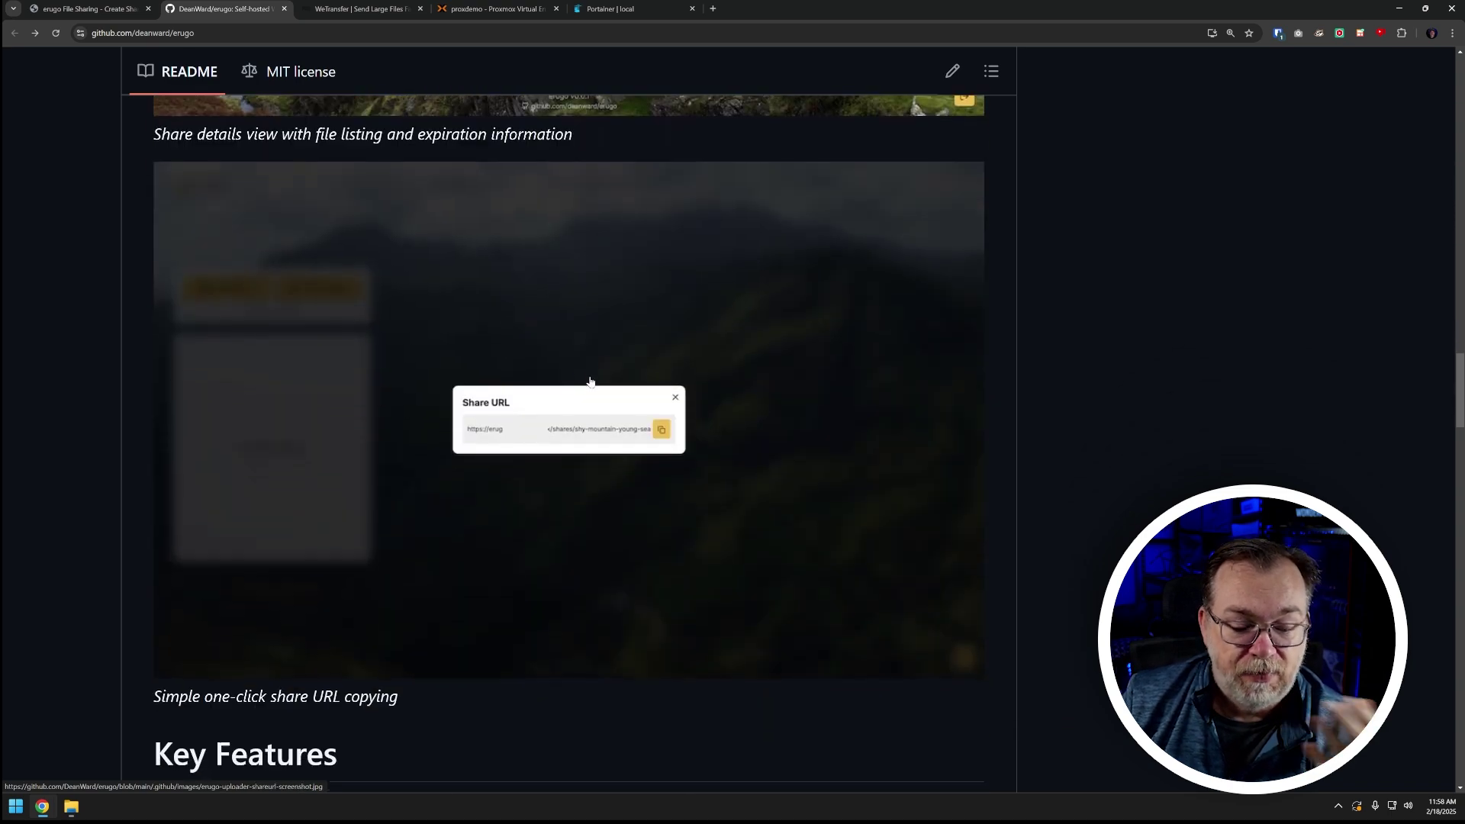
scroll(590, 381, down, 6)
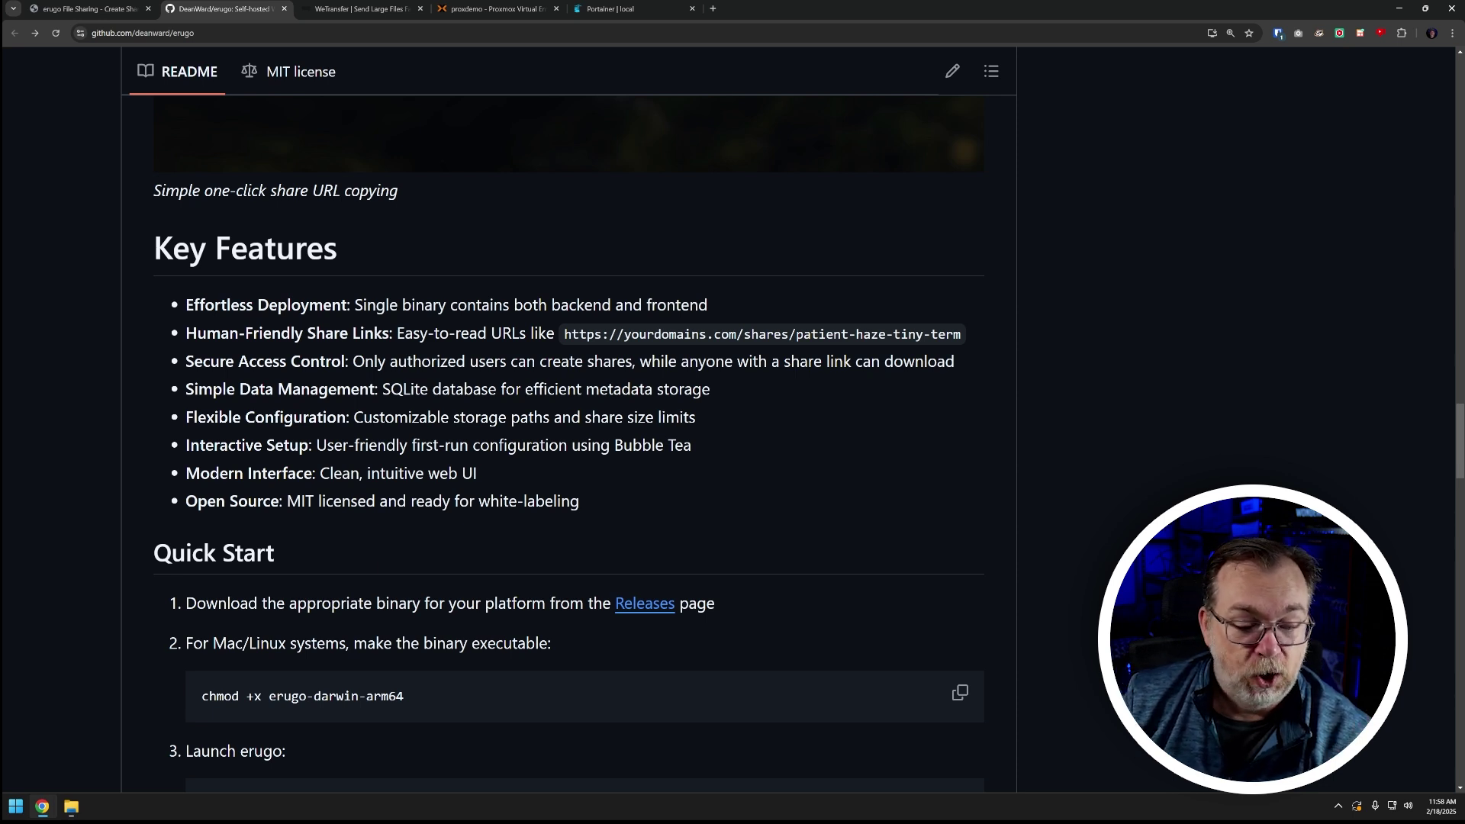
Scroll to the example docker-compose.yaml and zoom the README to 200% for reading
scroll(397, 492, down, 3)
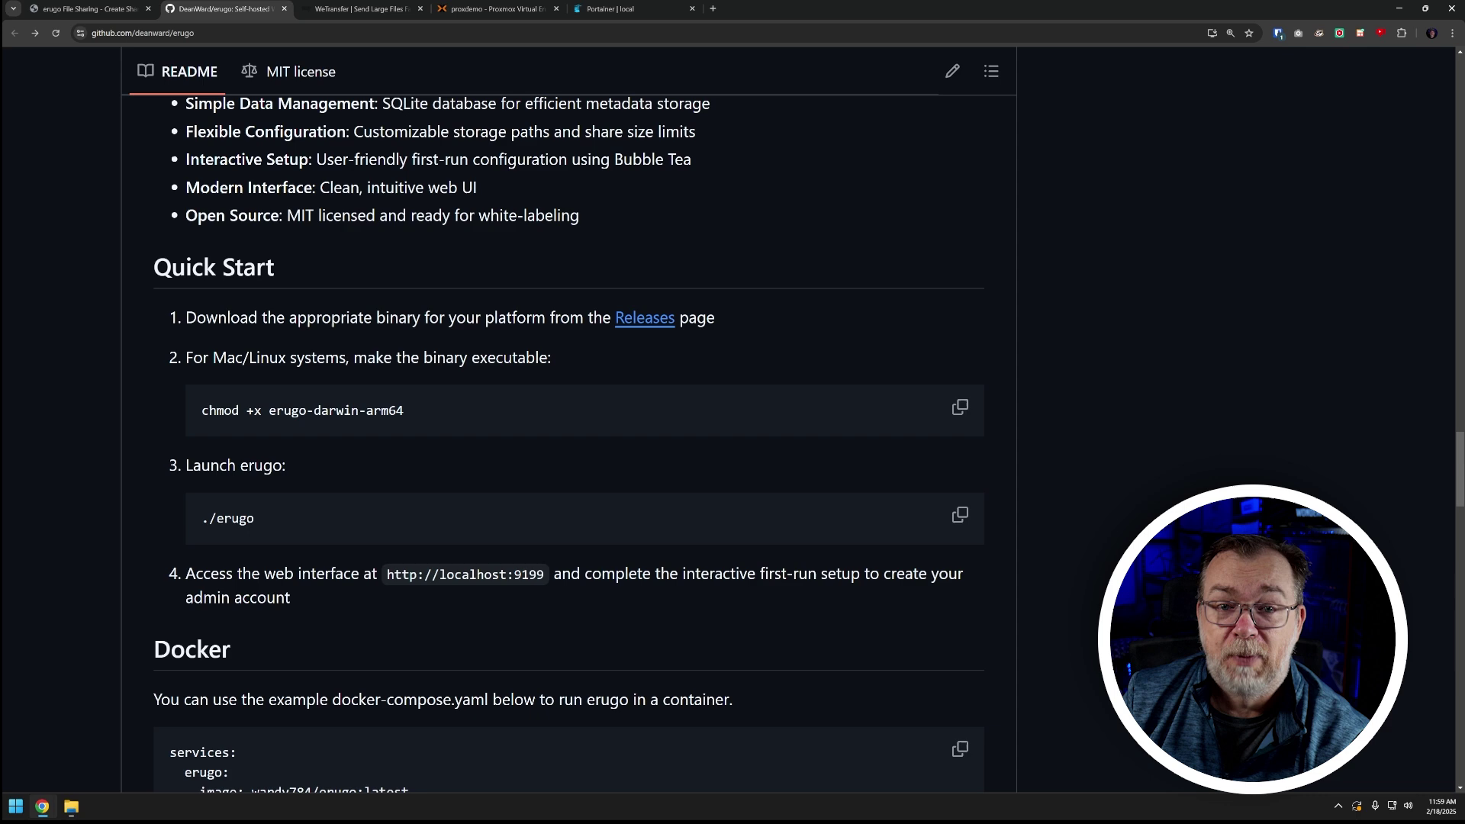
scroll(465, 349, down, 5)
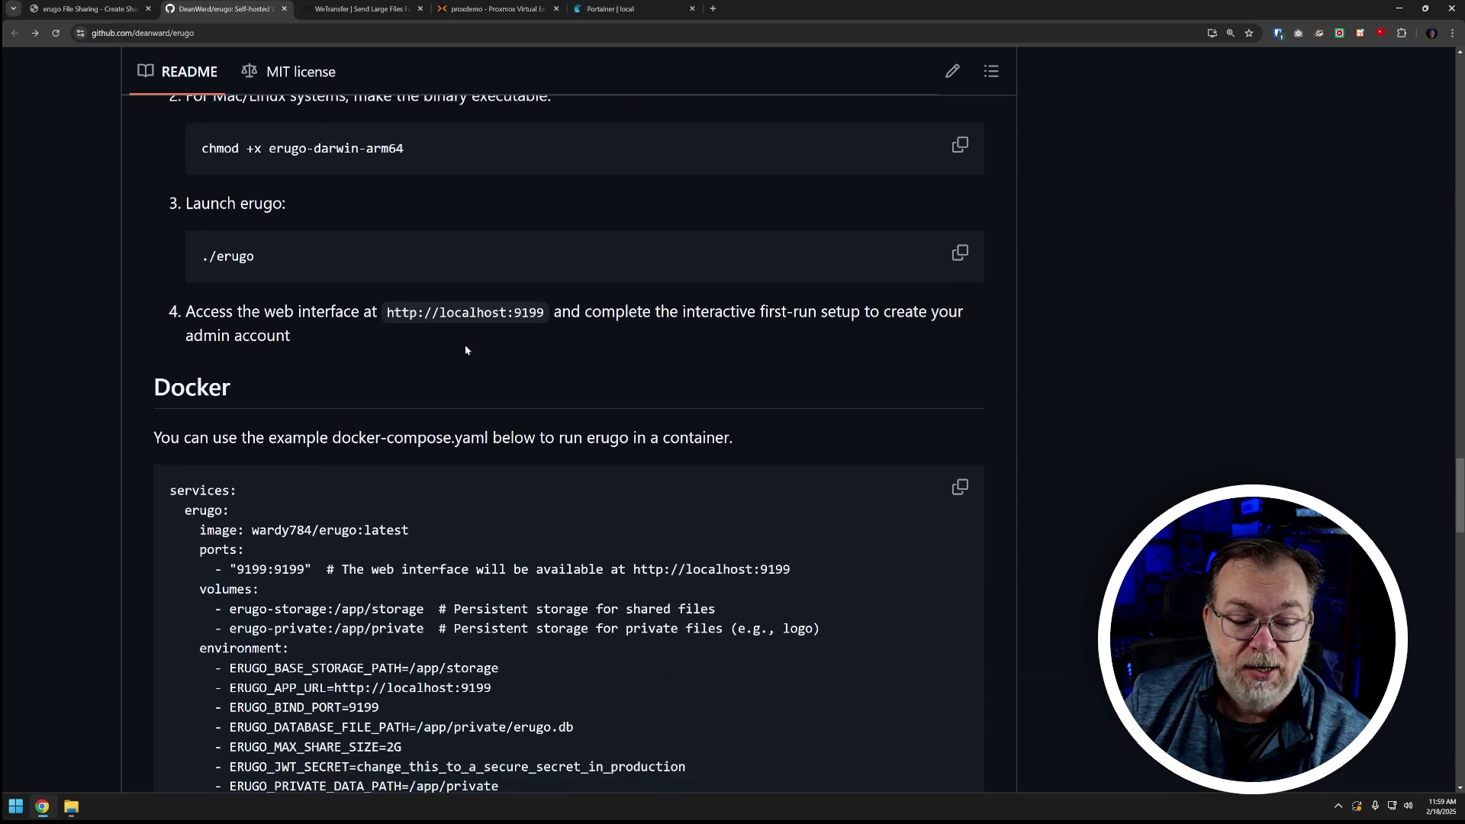
drag(169, 295, 743, 687)
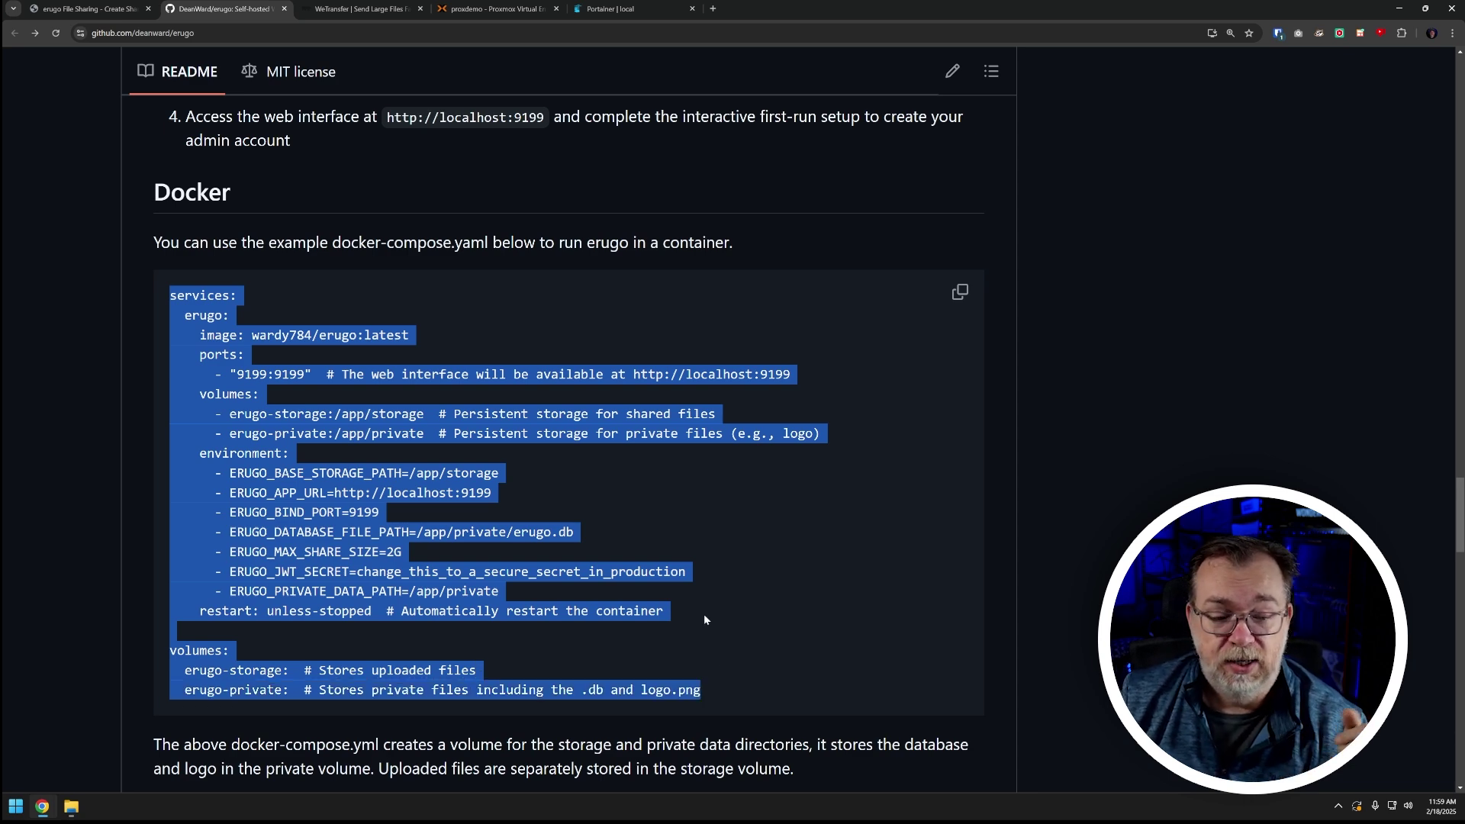
key(ctrl+plus)
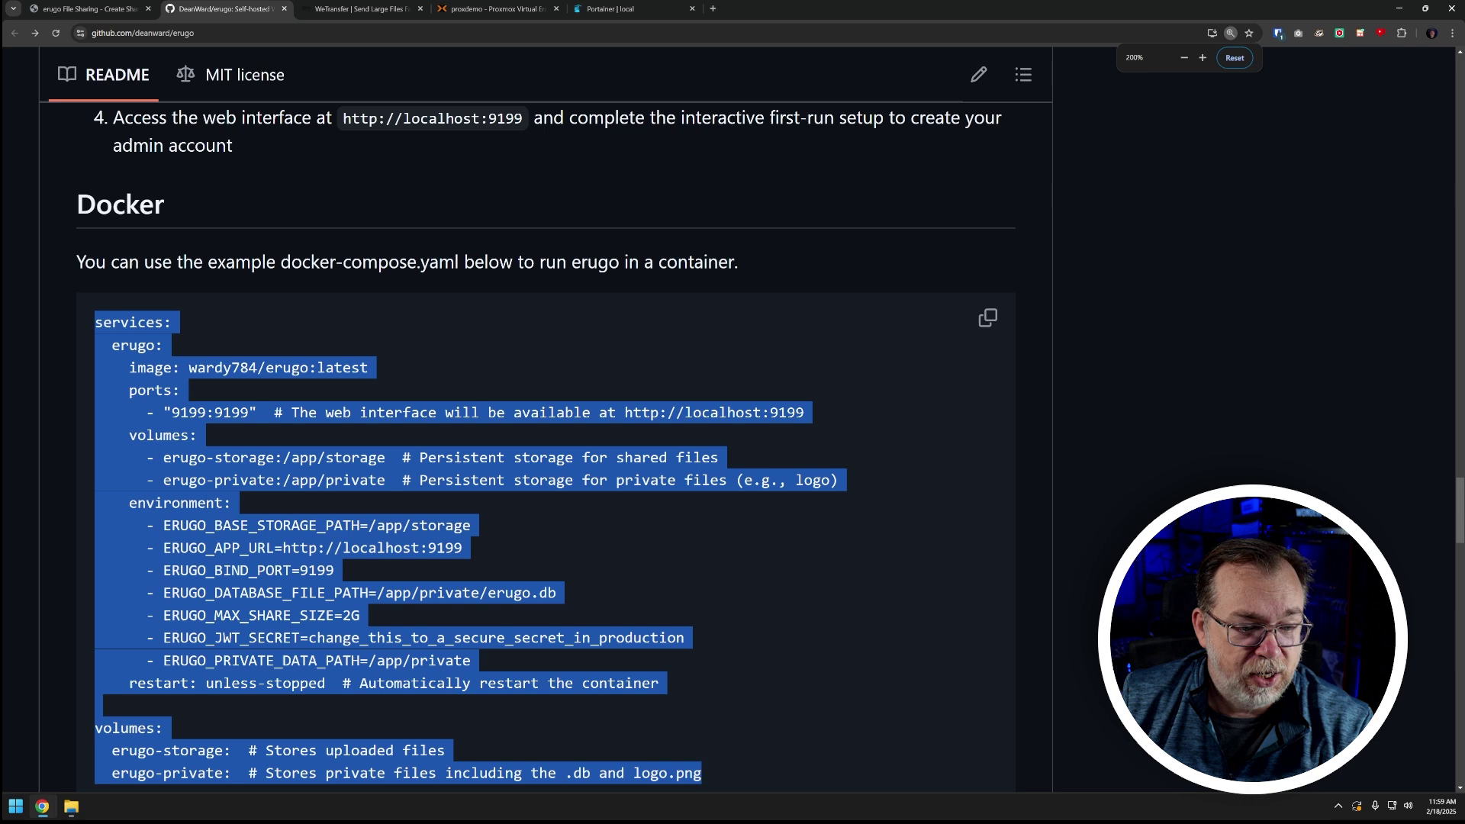
scroll(151, 227, down, 3)
scroll(151, 227, up, 1)
click(151, 227)
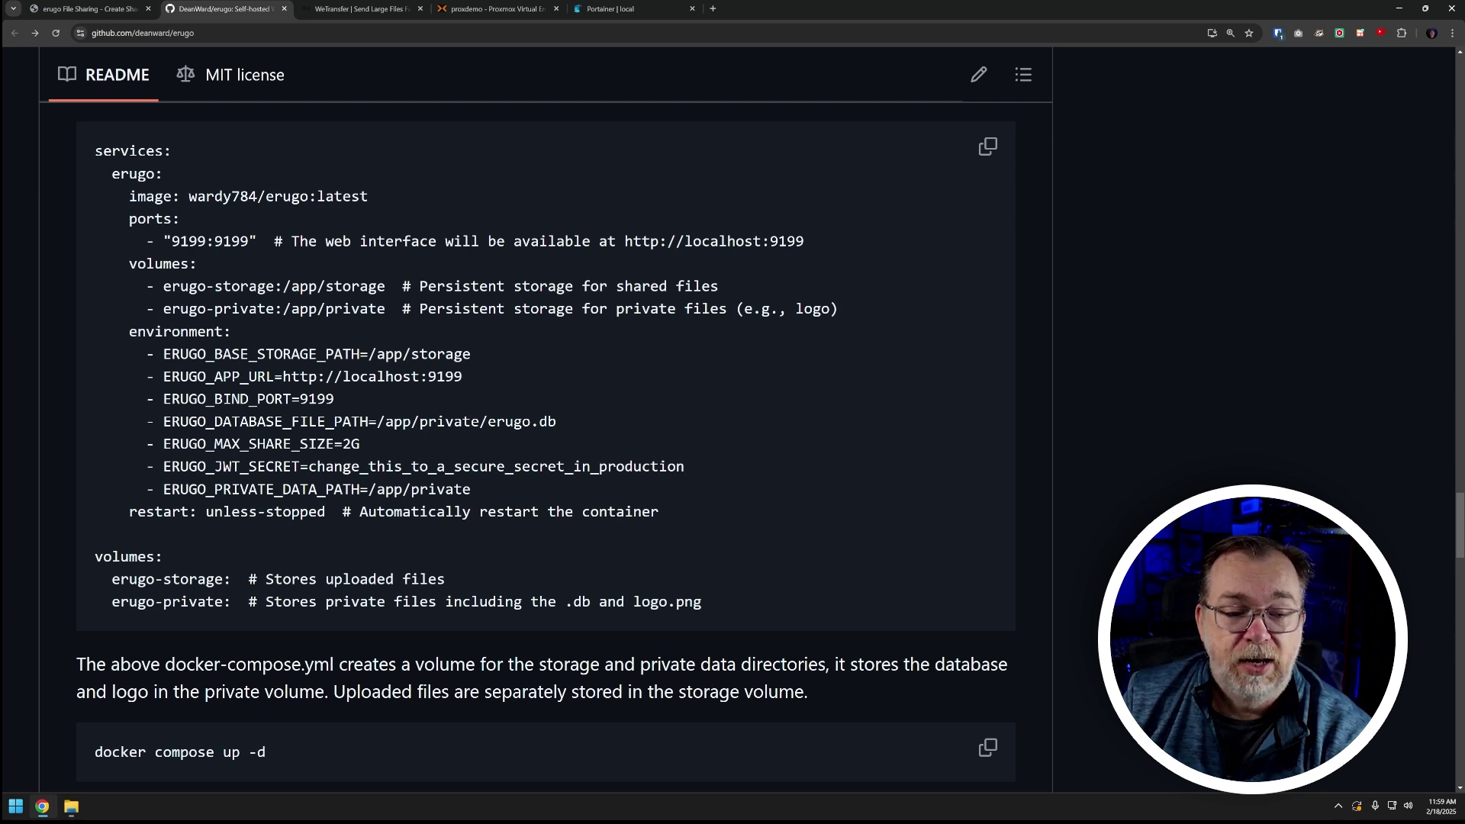
drag(317, 196, 369, 196)
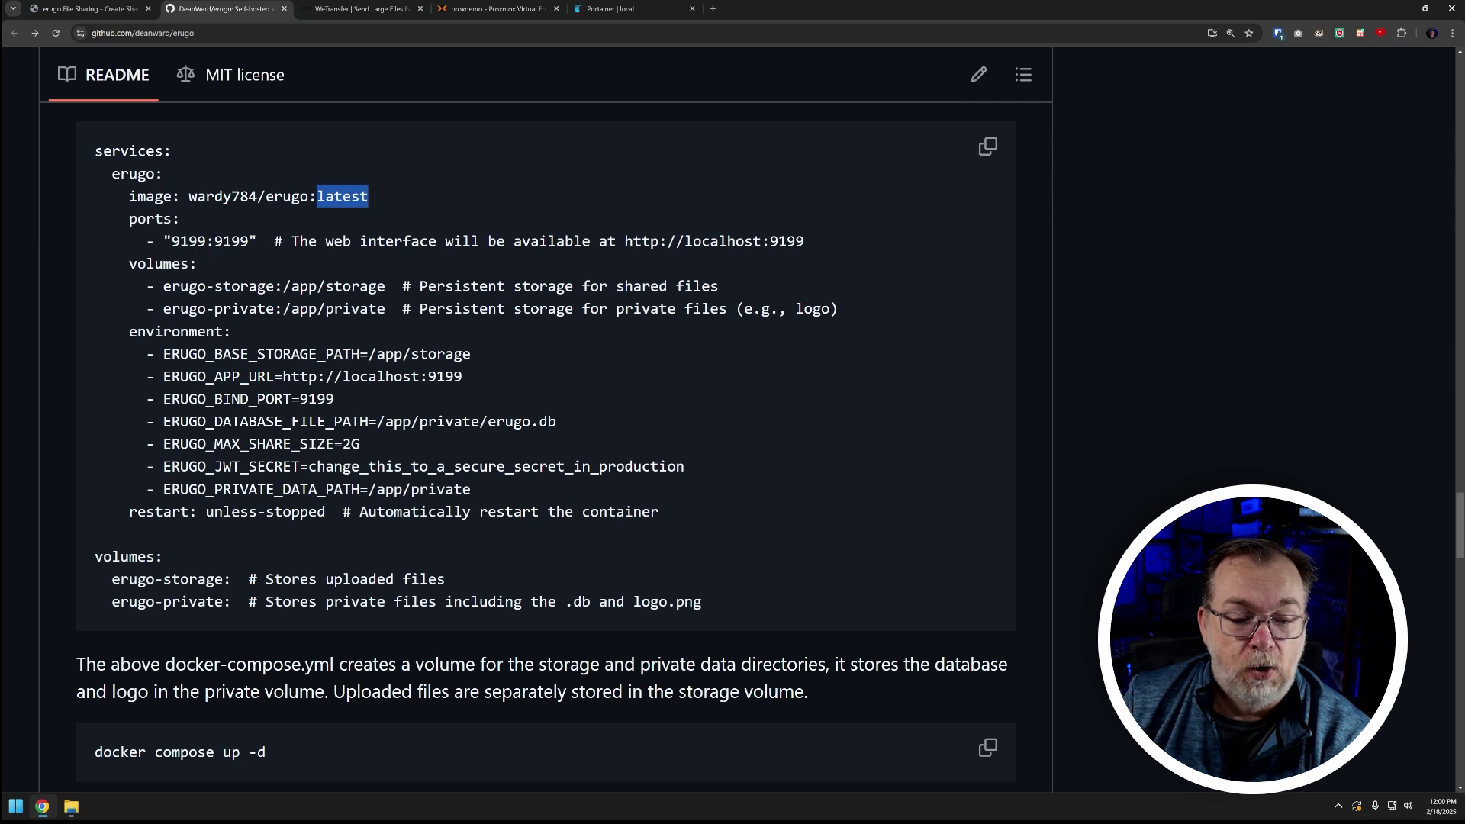
drag(283, 377, 463, 382)
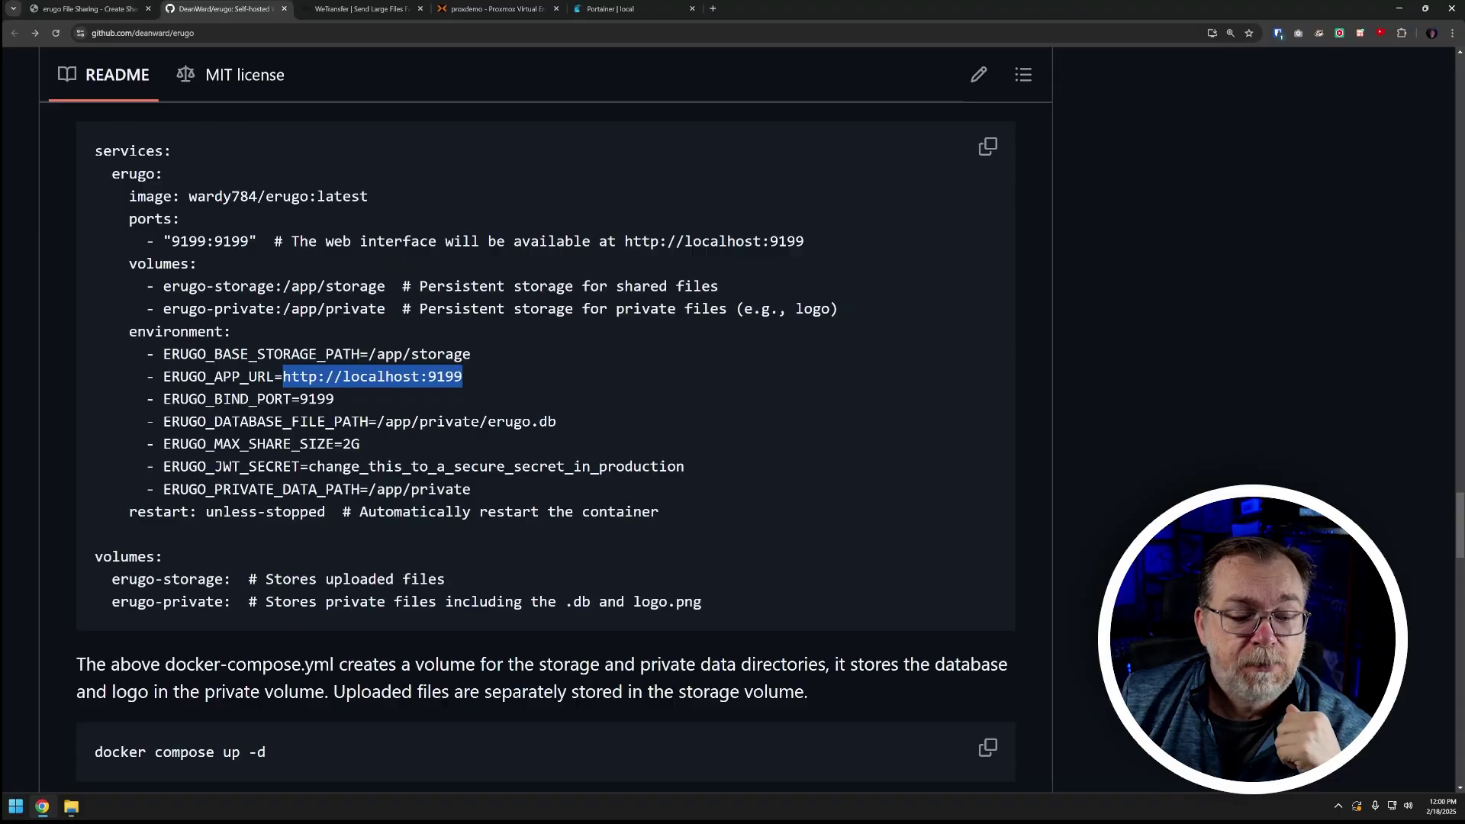
double_click(316, 399)
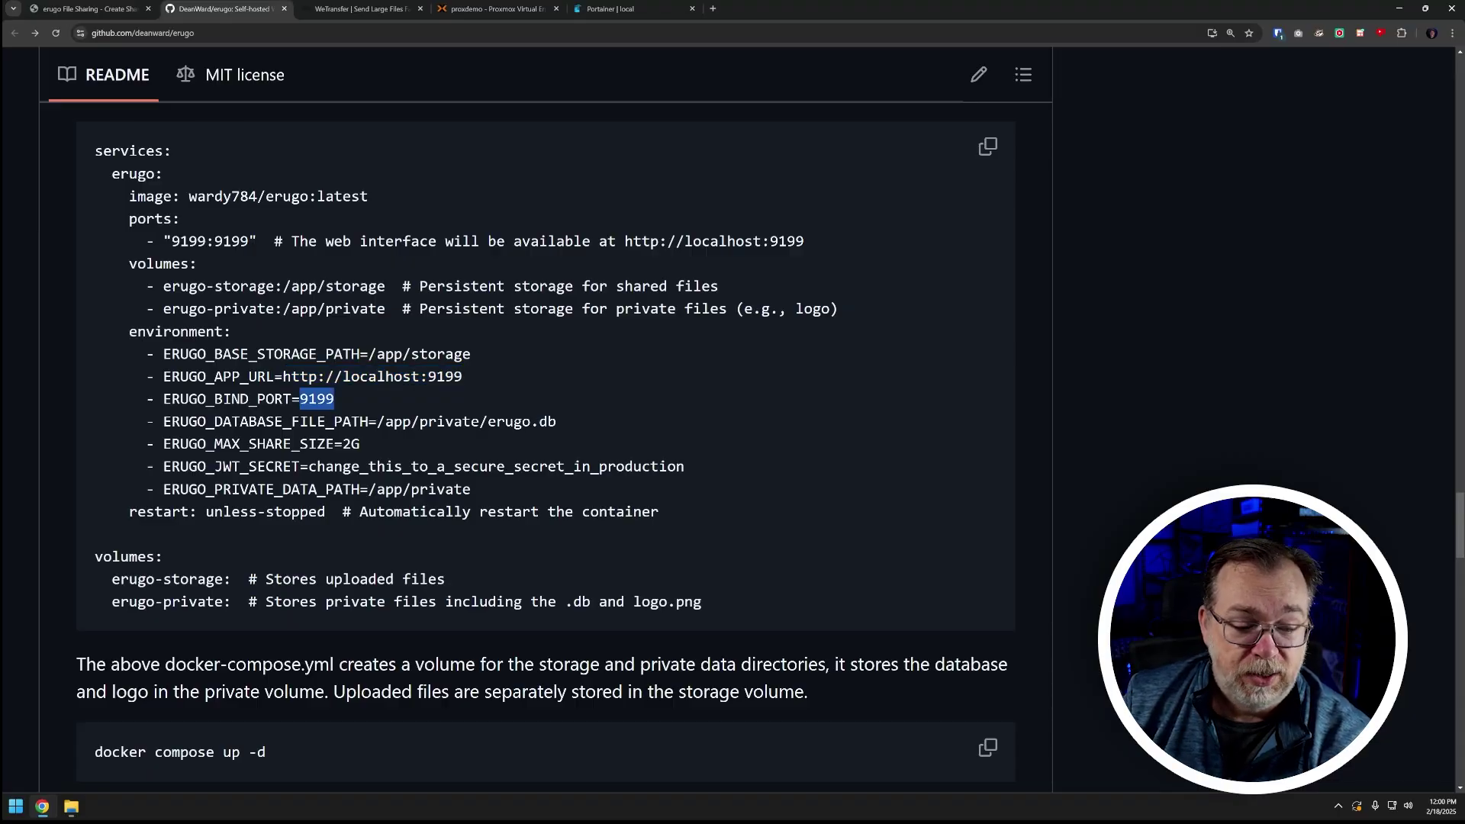
double_click(231, 241)
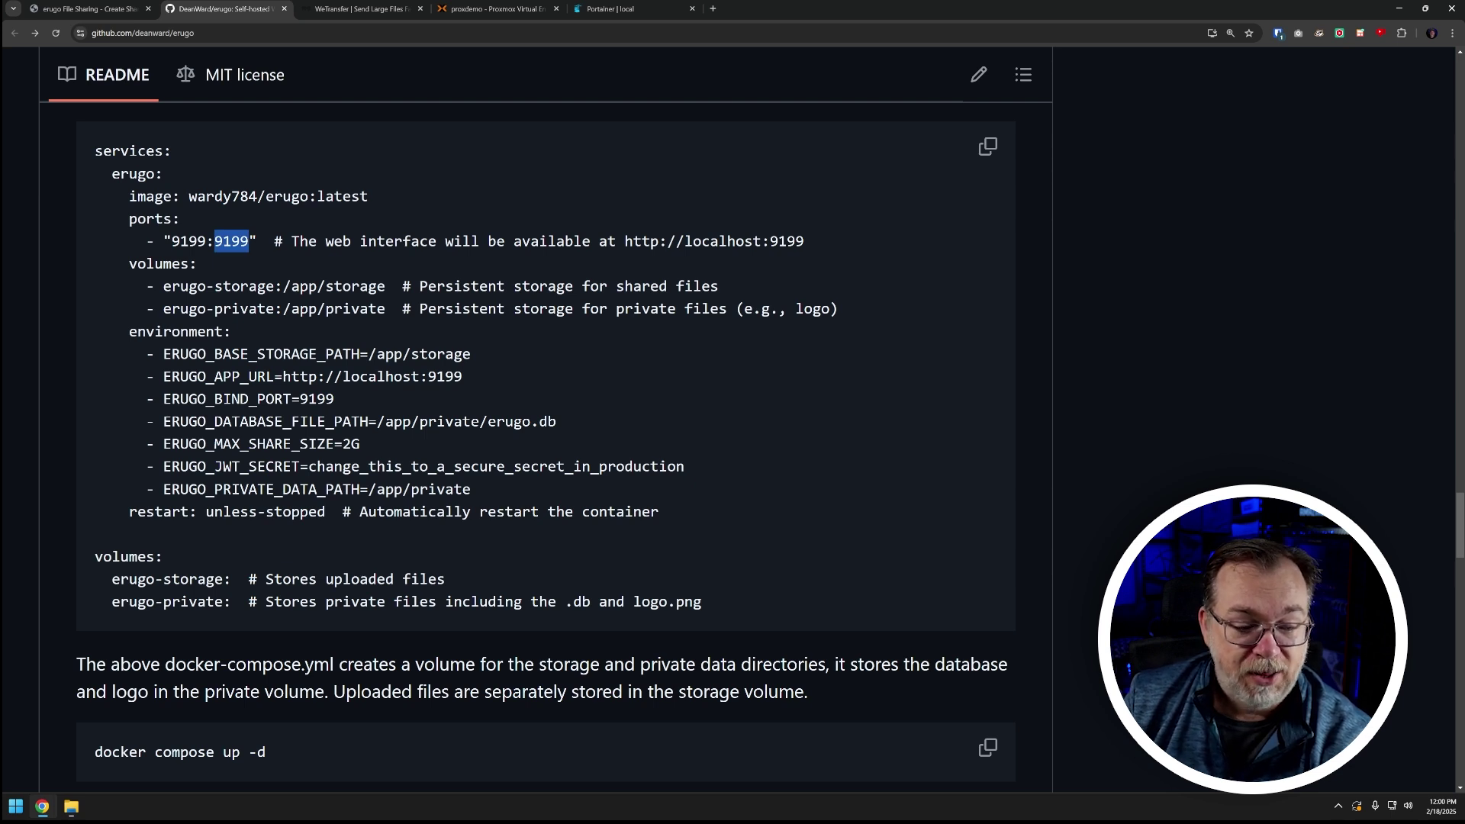
double_click(352, 444)
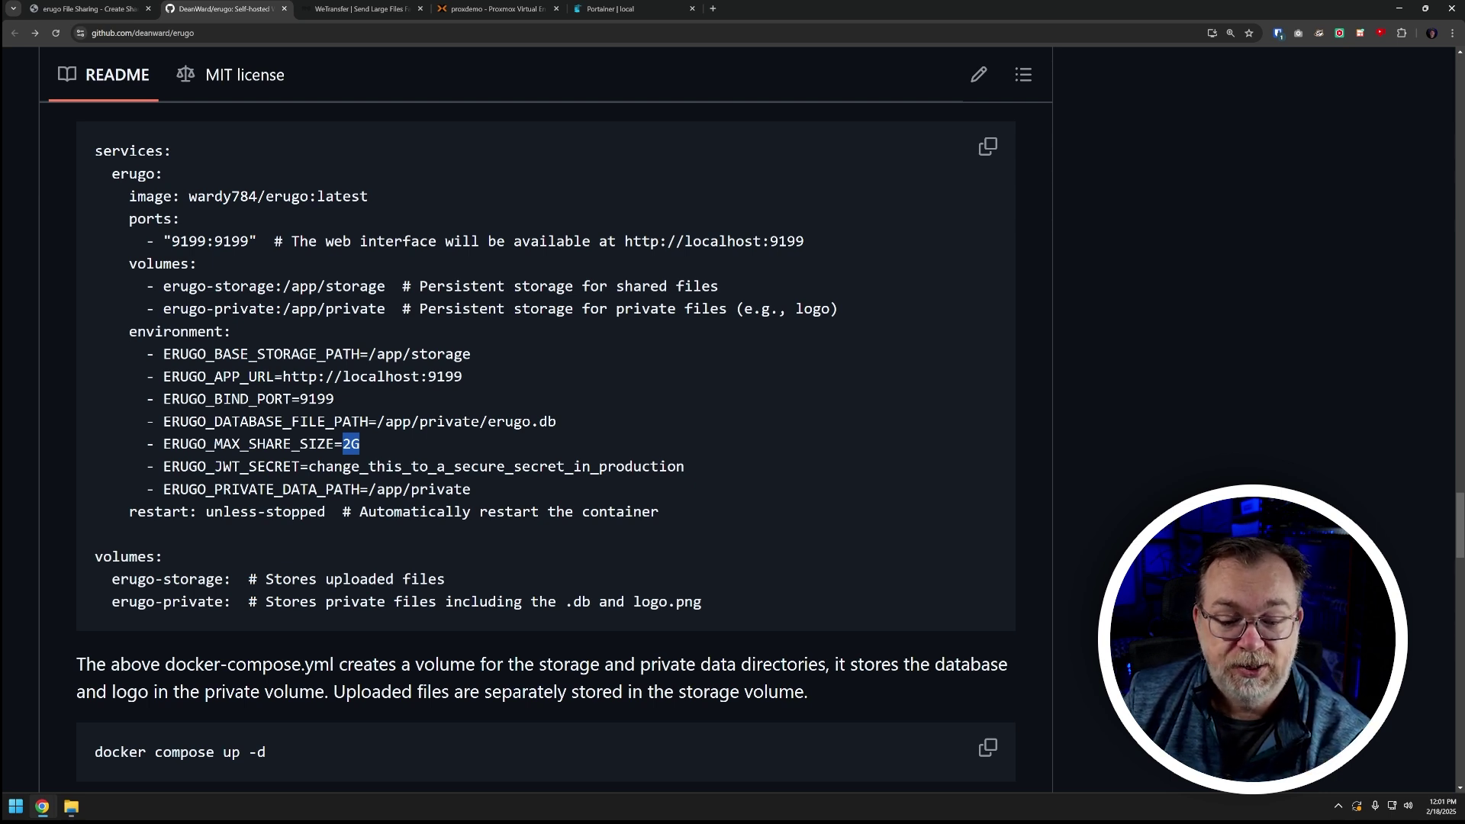
drag(308, 467, 686, 468)
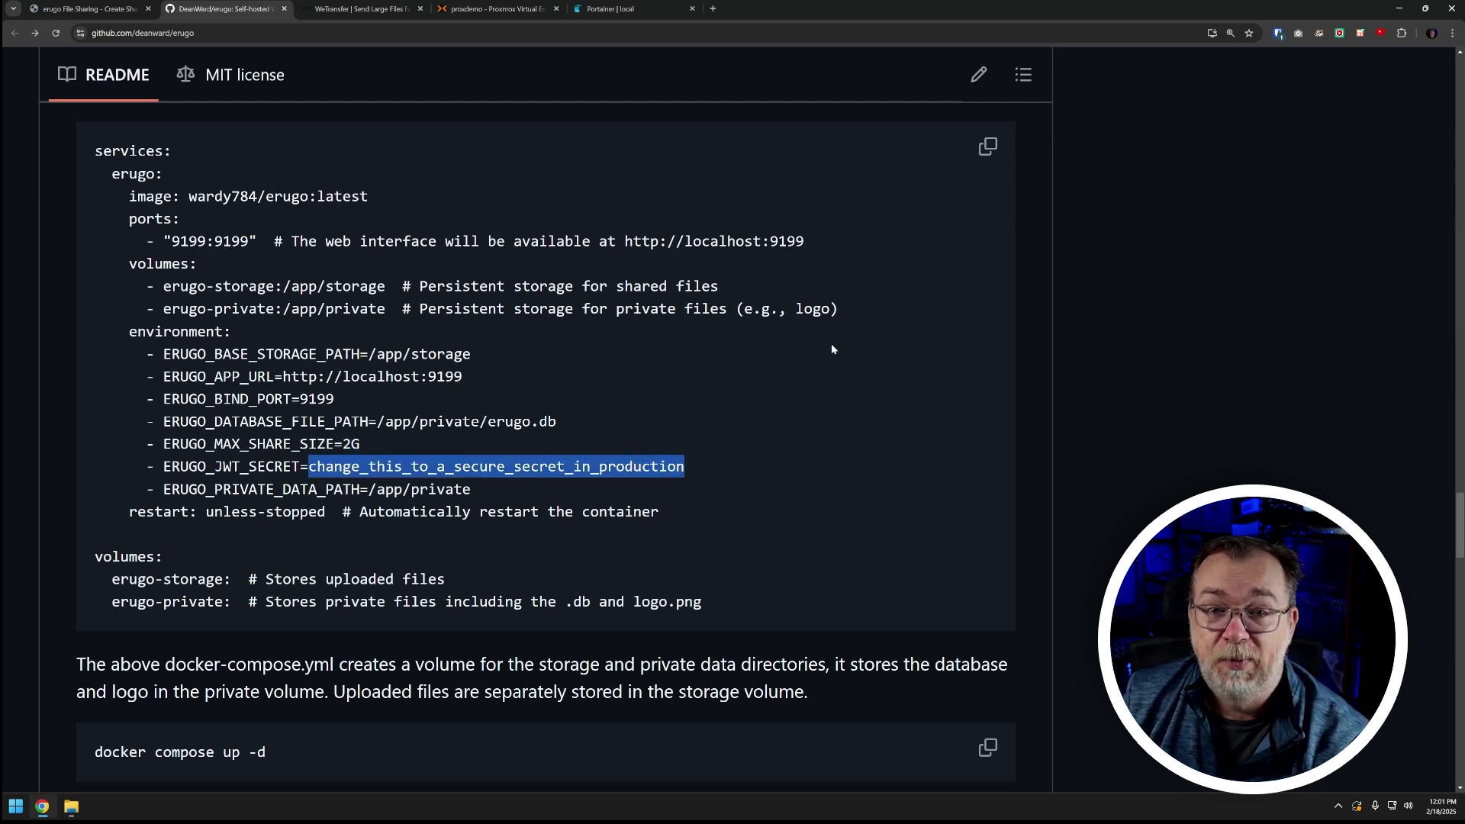
click(1160, 175)
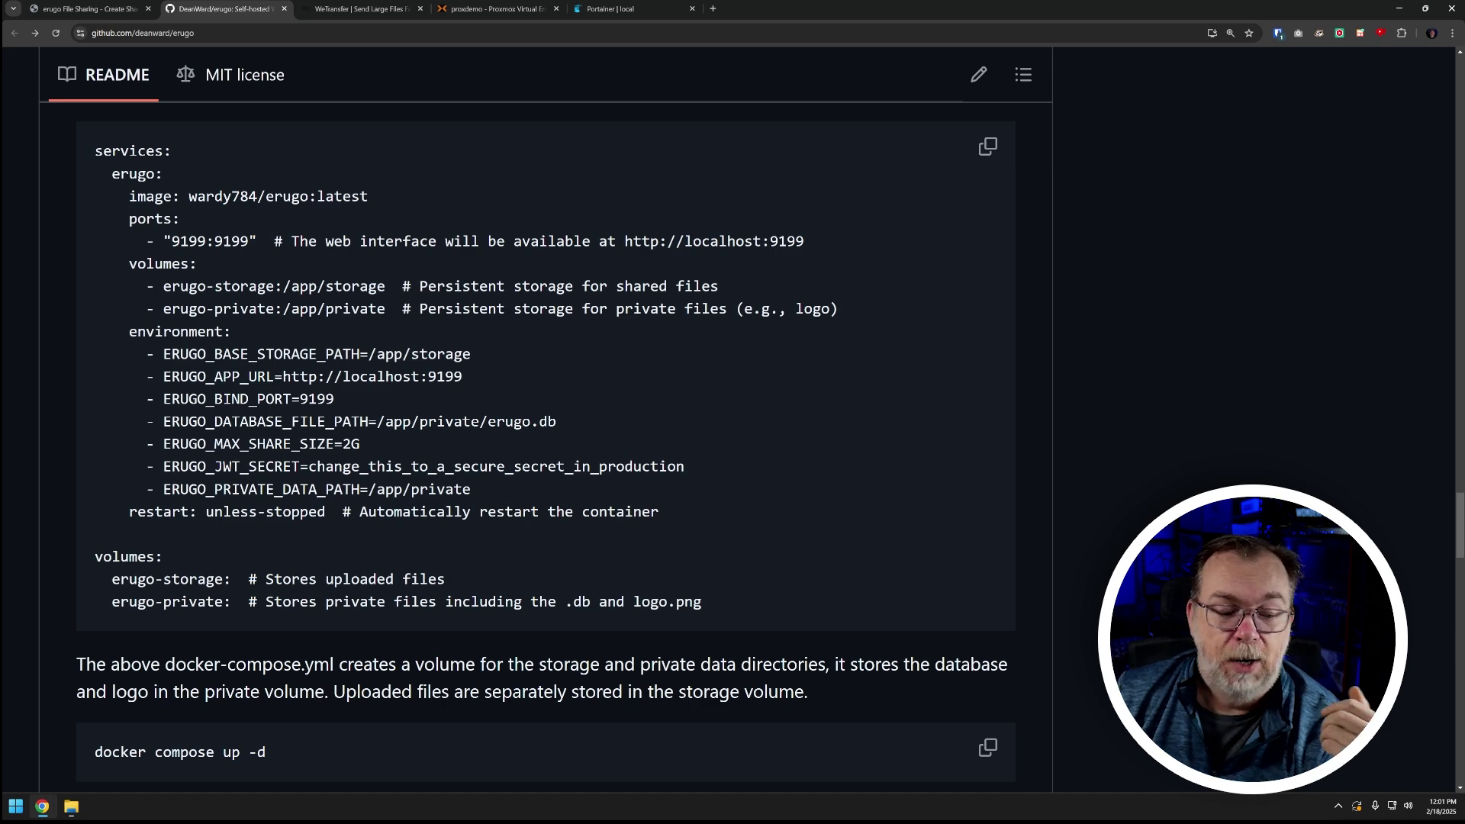
scroll(214, 499, down, 2)
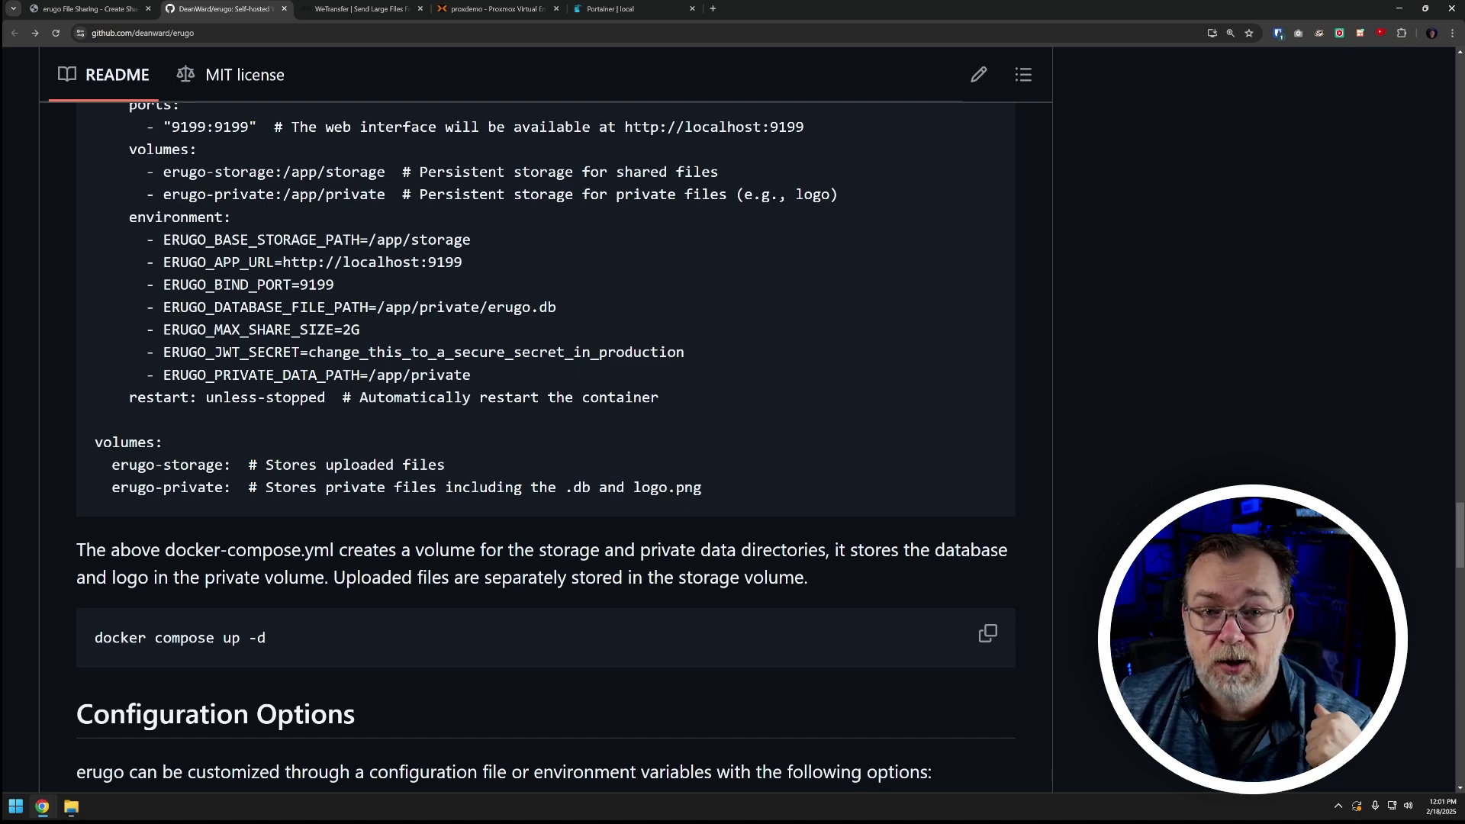
scroll(397, 391, up, 6)
scroll(397, 390, down, 4)
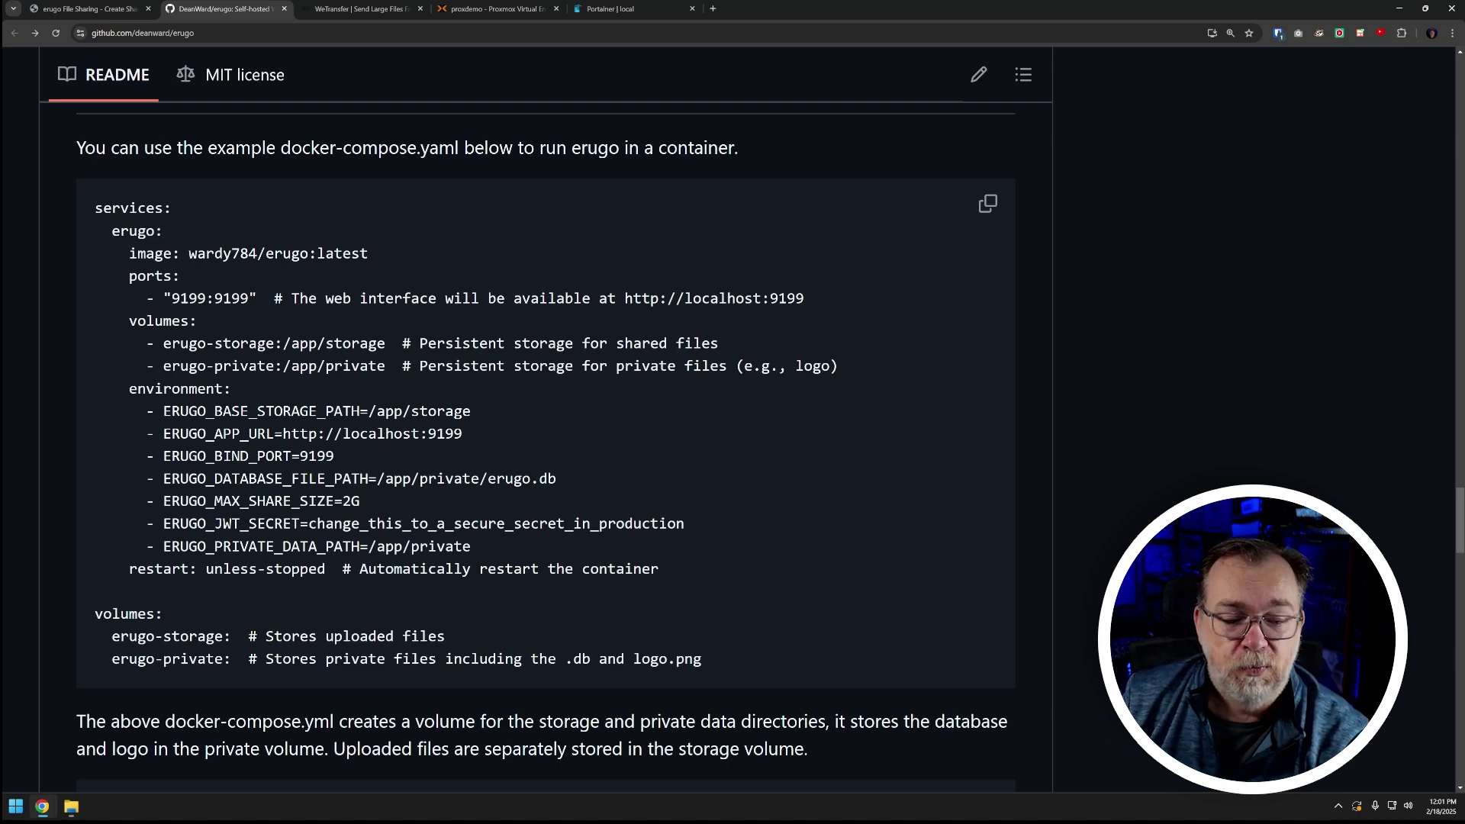
scroll(399, 393, down, 1)
scroll(396, 345, down, 6)
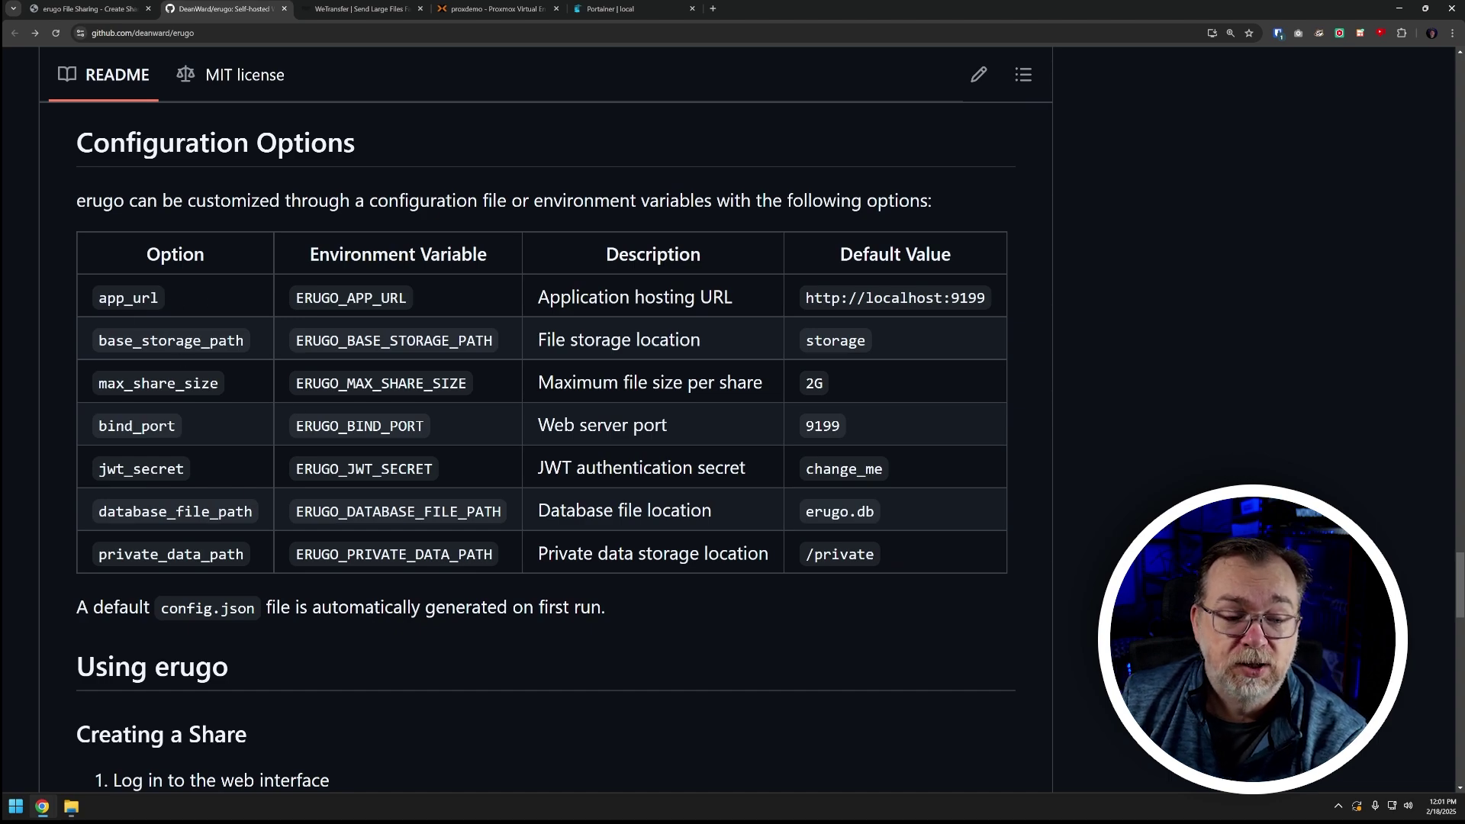
scroll(182, 567, up, 6)
scroll(546, 447, down, 4)
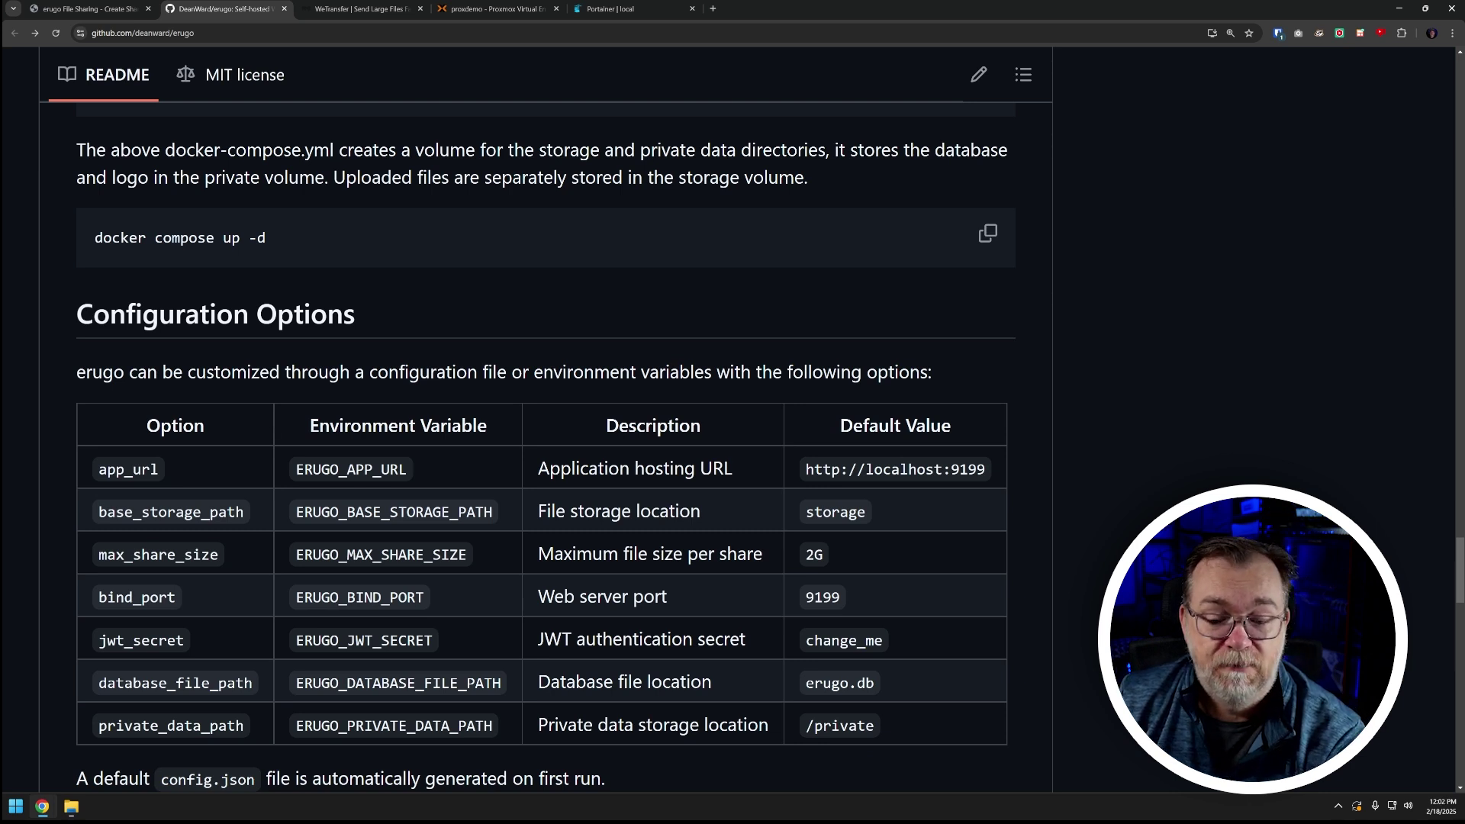
scroll(545, 447, down, 1)
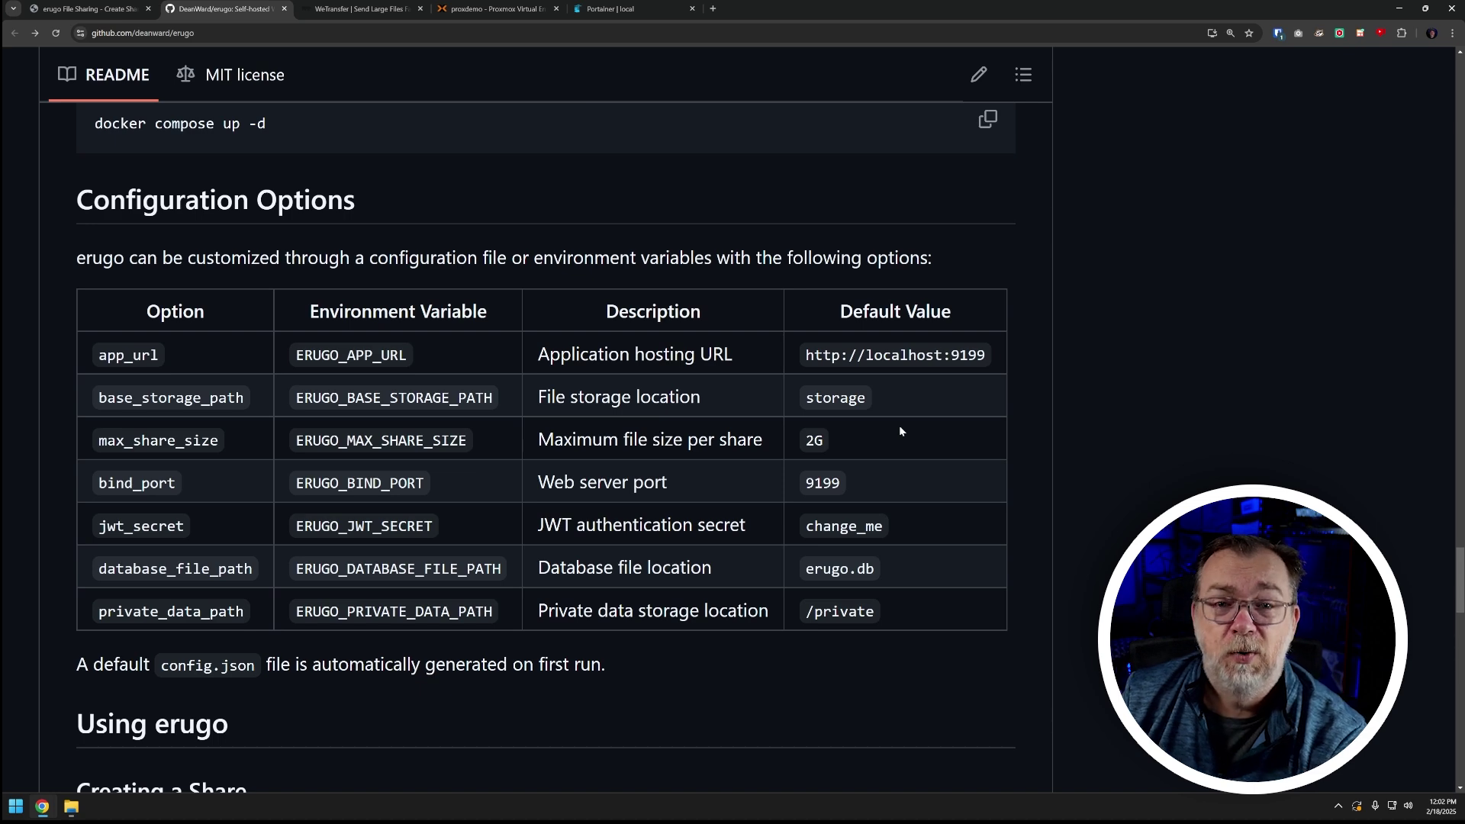
scroll(900, 427, down, 5)
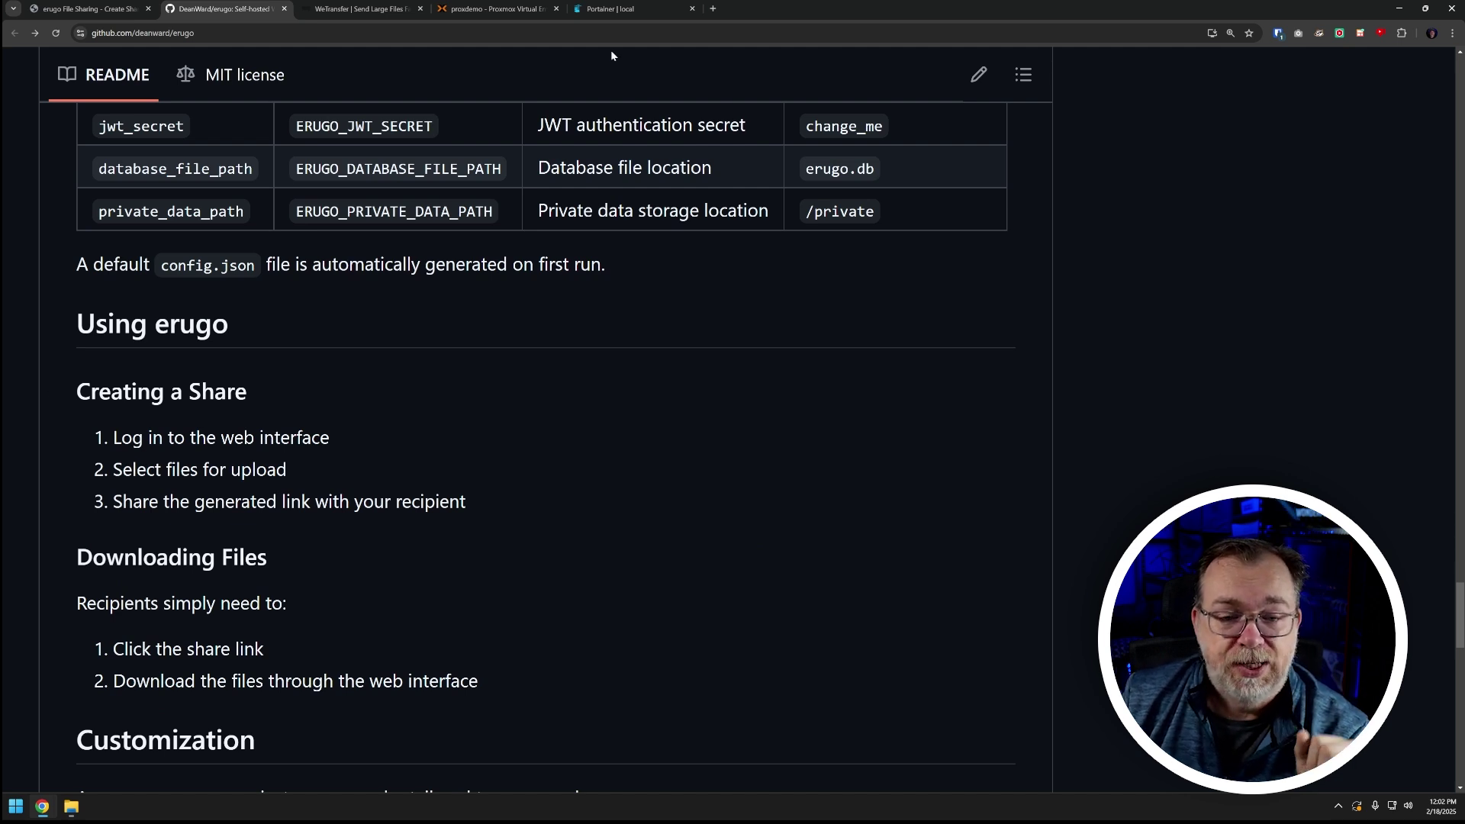
Replace the host-path storage mount on line 7 with erugo-storage2
click(603, 10)
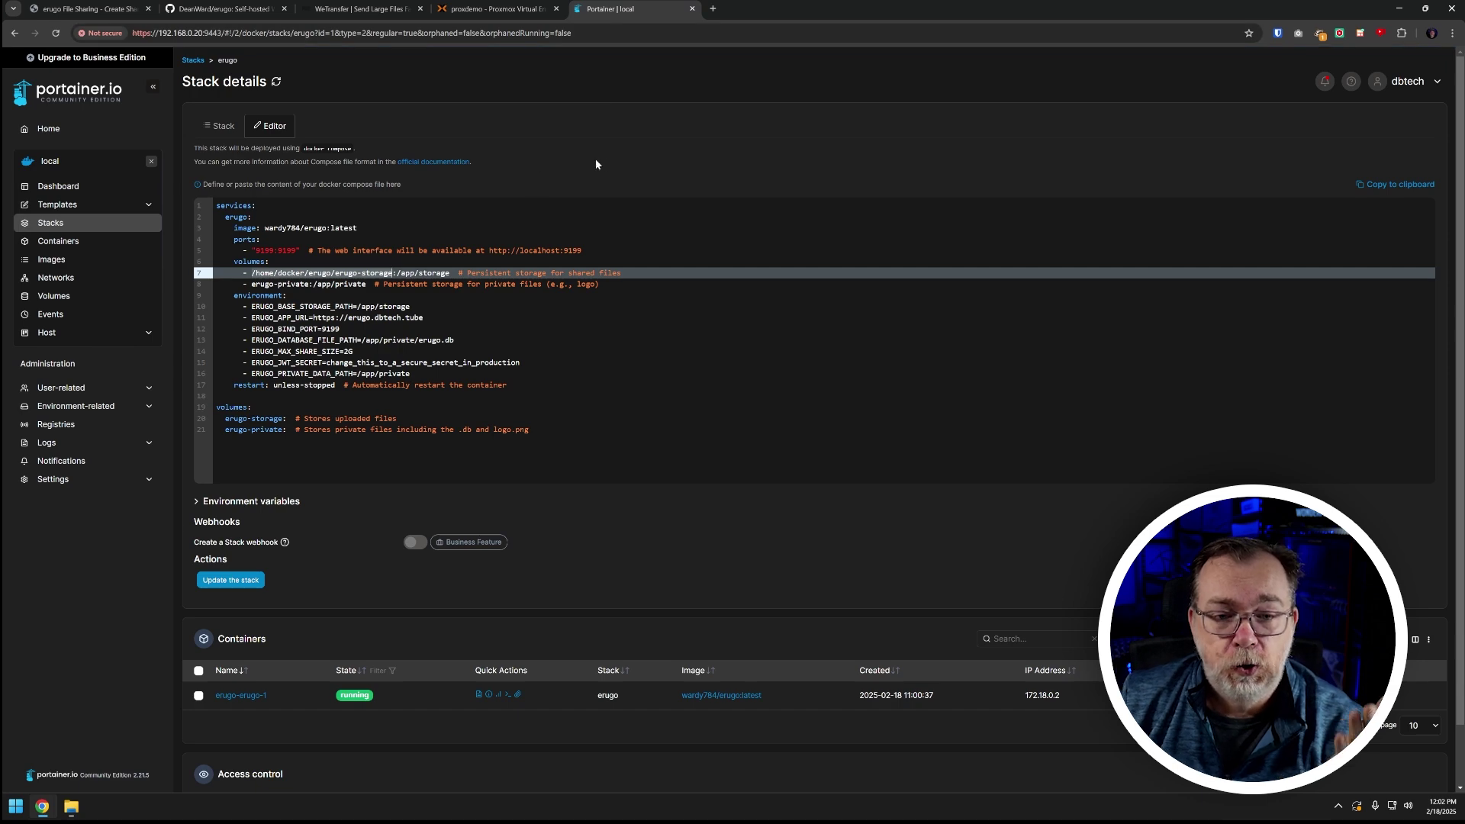
key(Down)
key(Down)
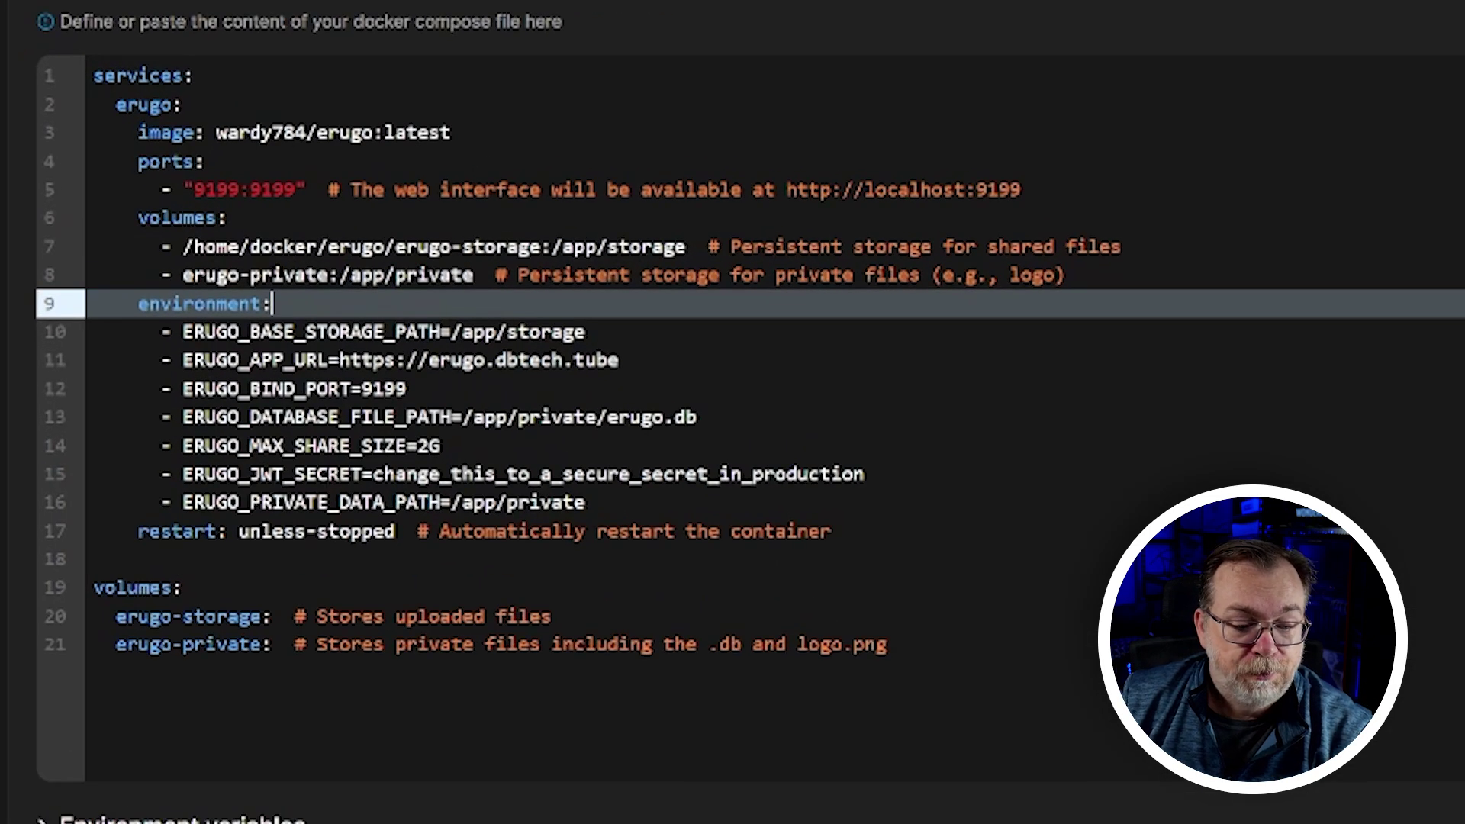
drag(115, 616, 263, 617)
key(ctrl+c)
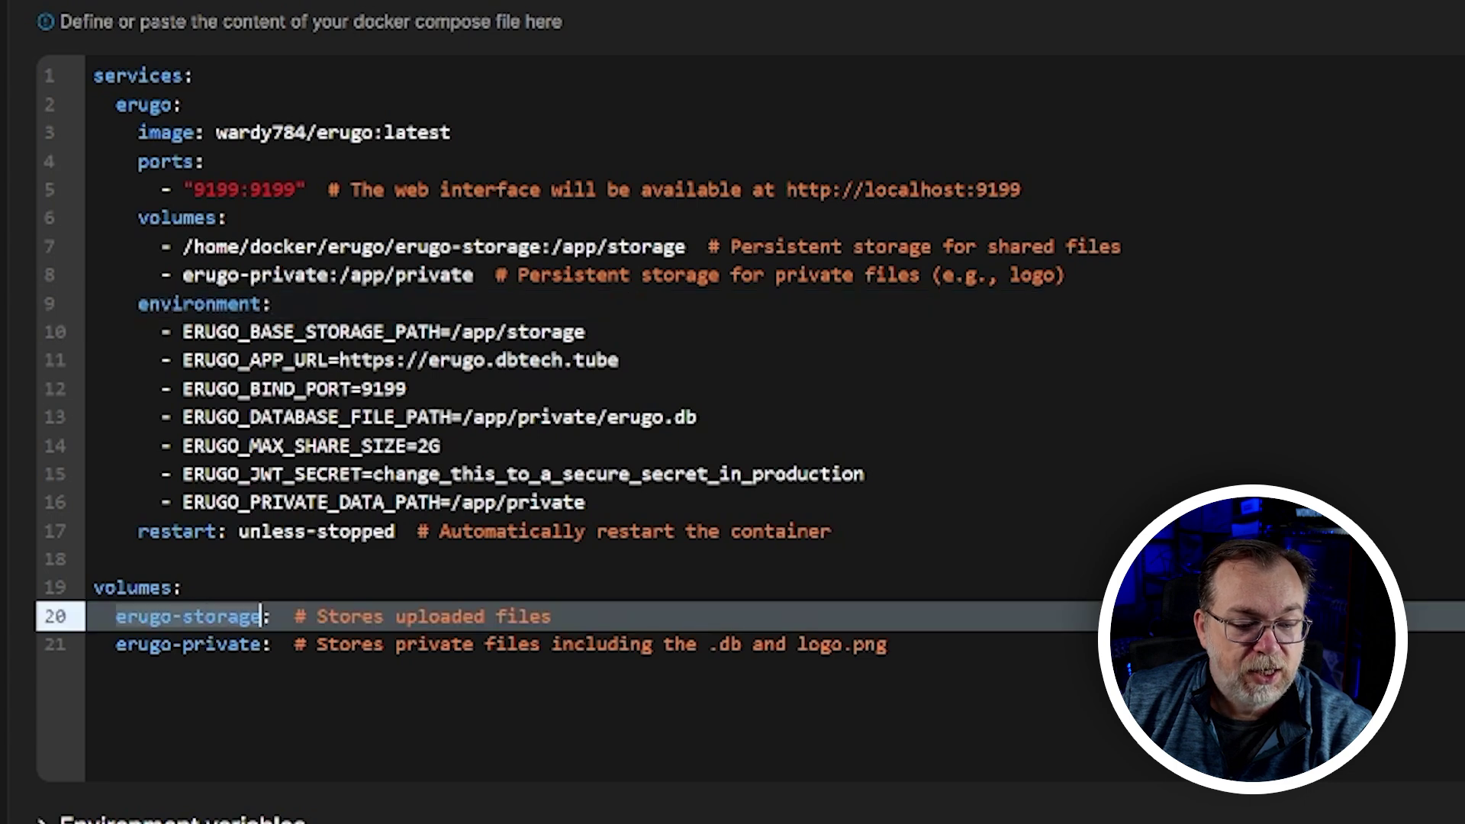
drag(183, 246, 543, 246)
key(ctrl+v)
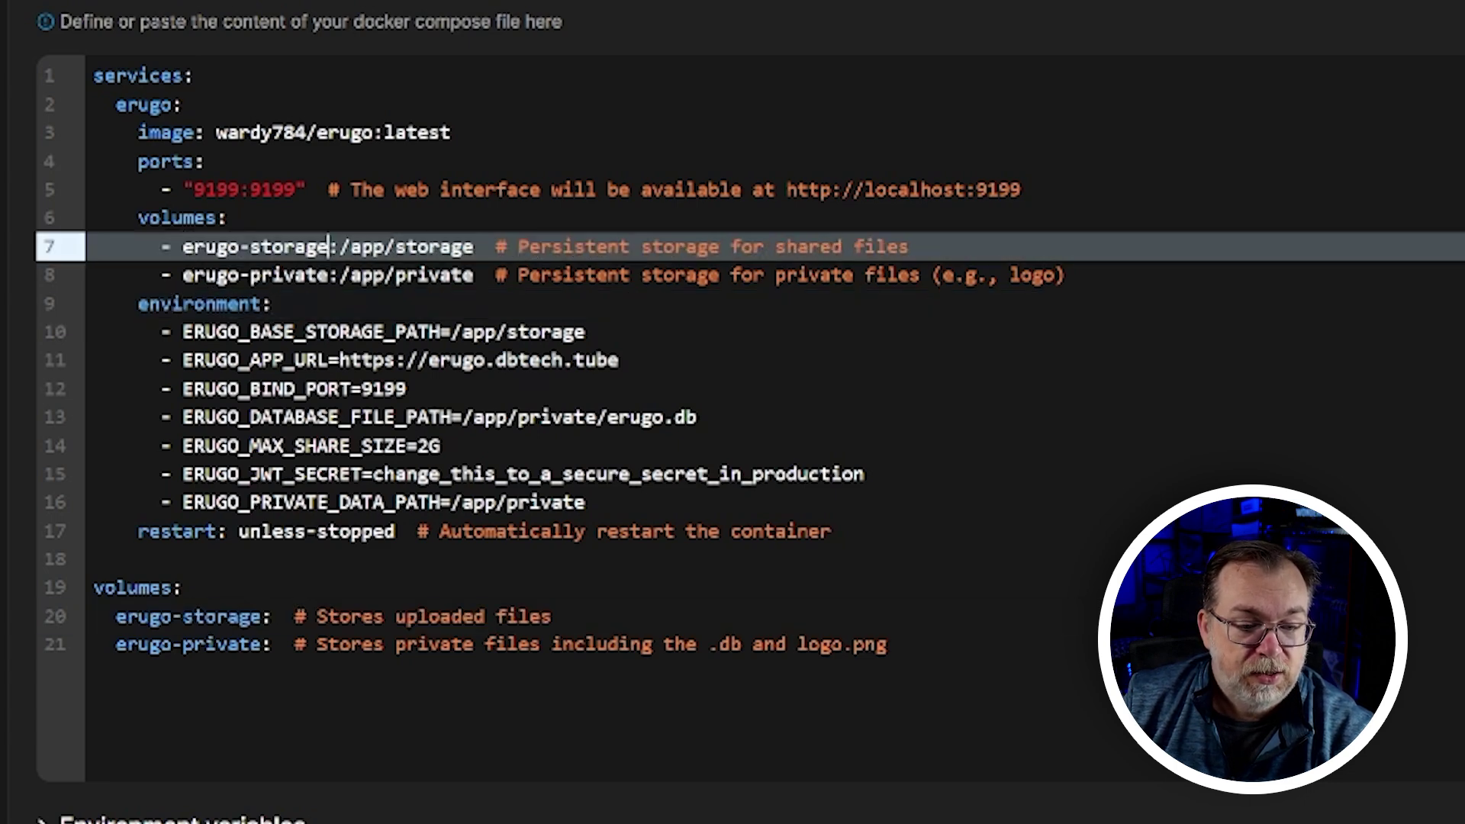
text(2)
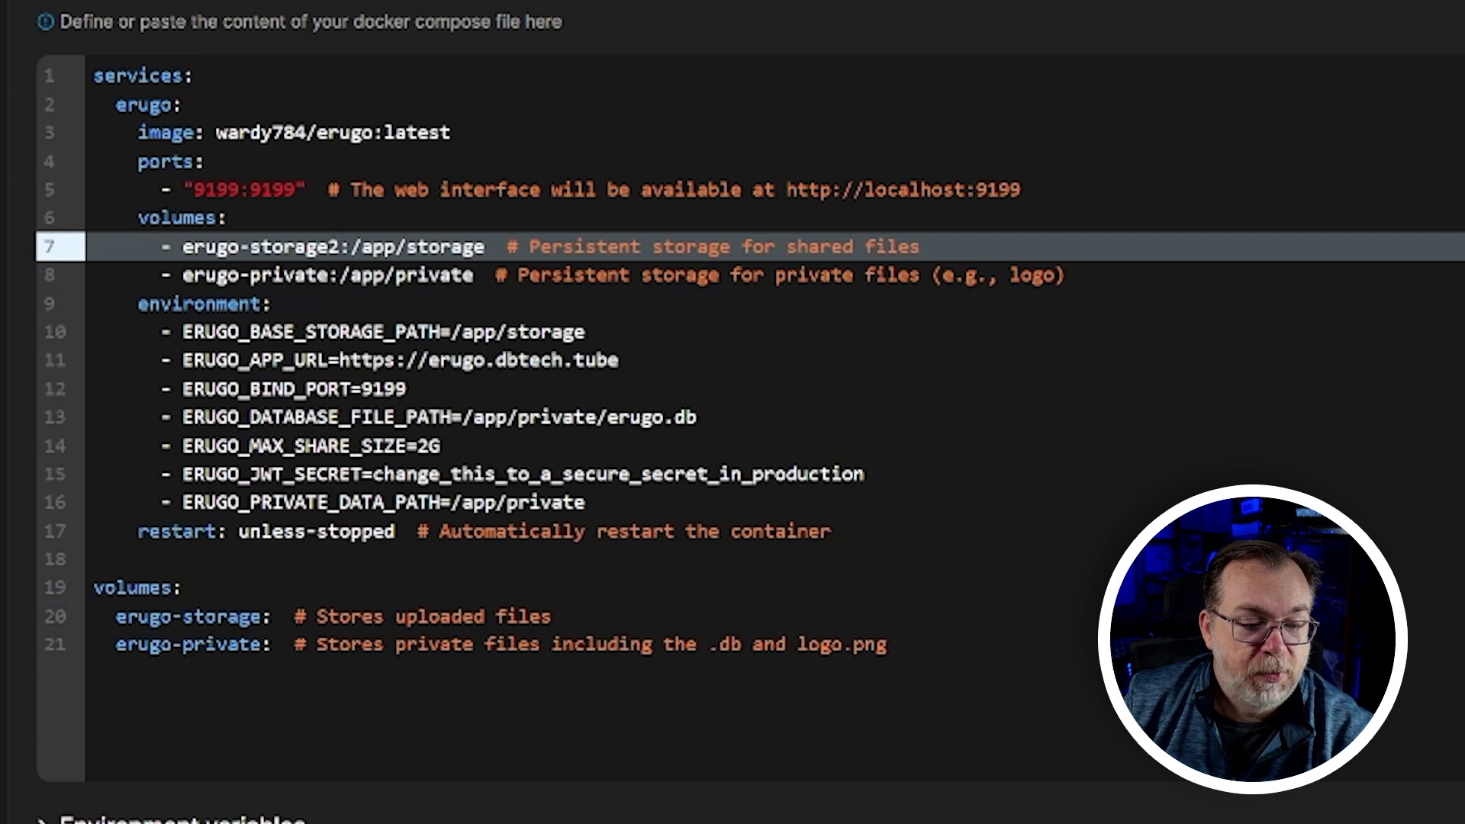
Append 2 to erugo-private on line 8 and to the volume declarations on lines 20-21
click(340, 274)
text(2)
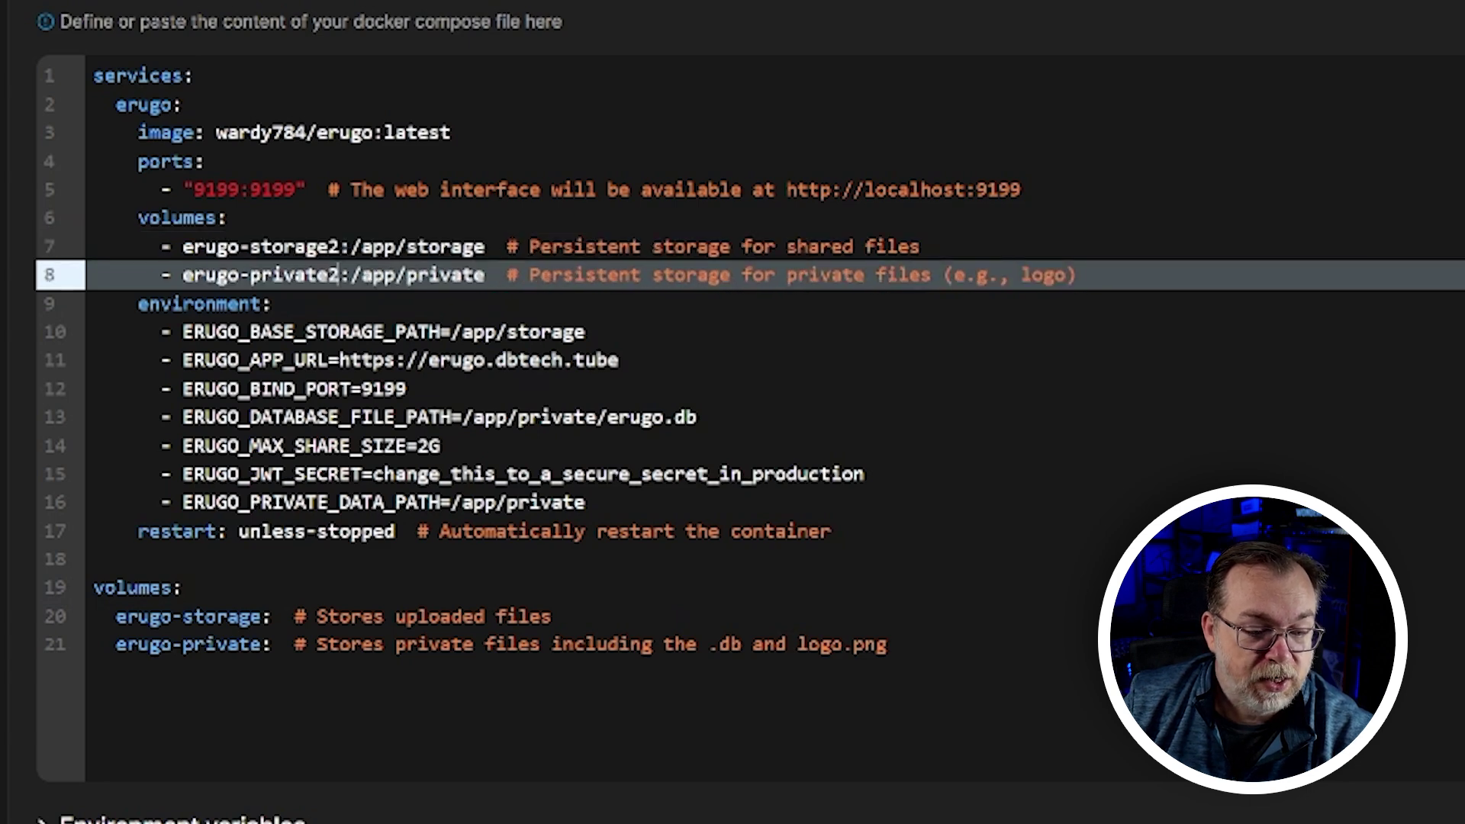
click(270, 617)
text(2)
click(270, 644)
text(2)
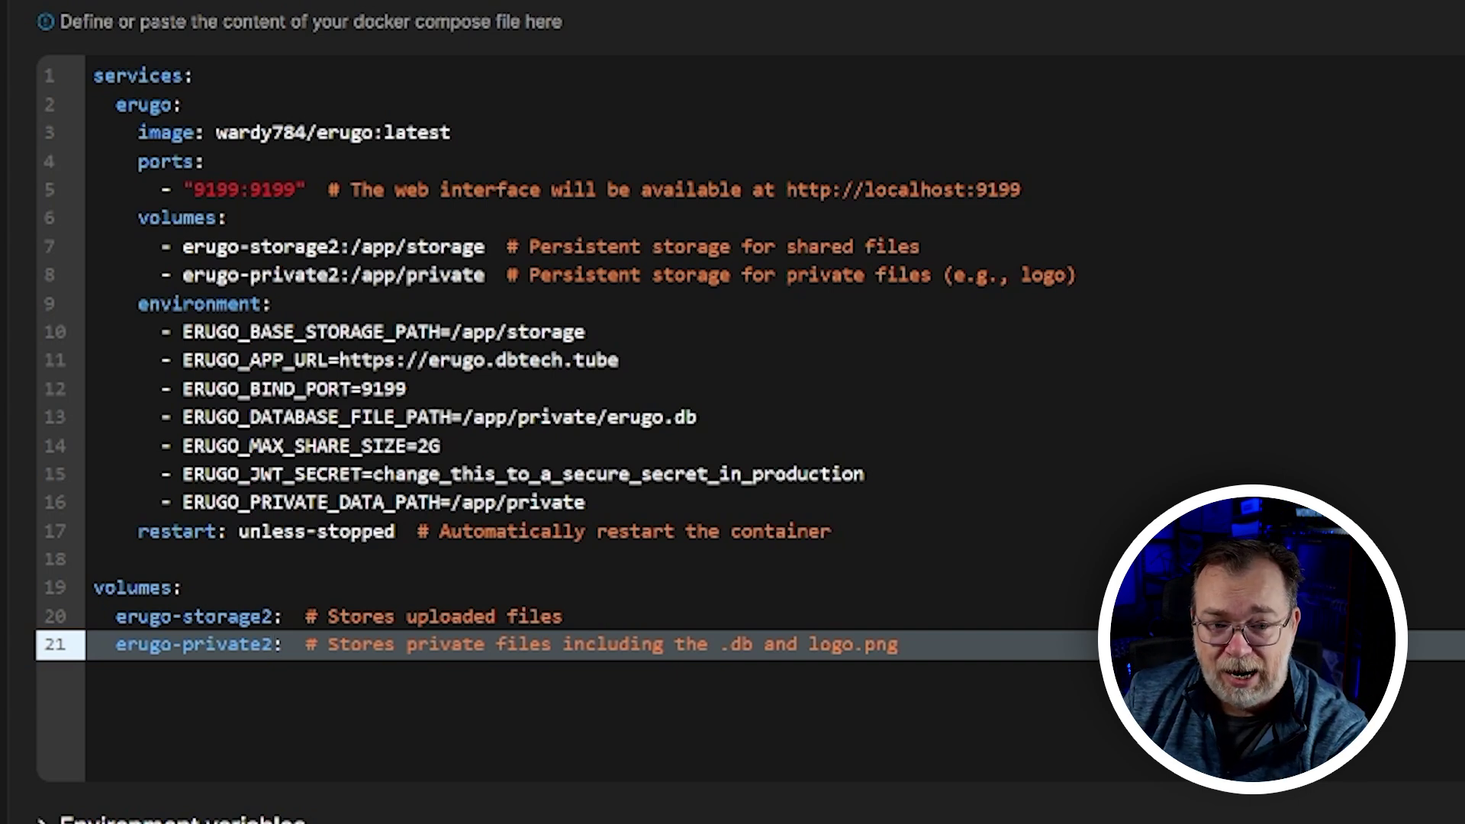
In the erugo container console, go up two folders and list the erugo folder
key(ctrl+shift+Tab)
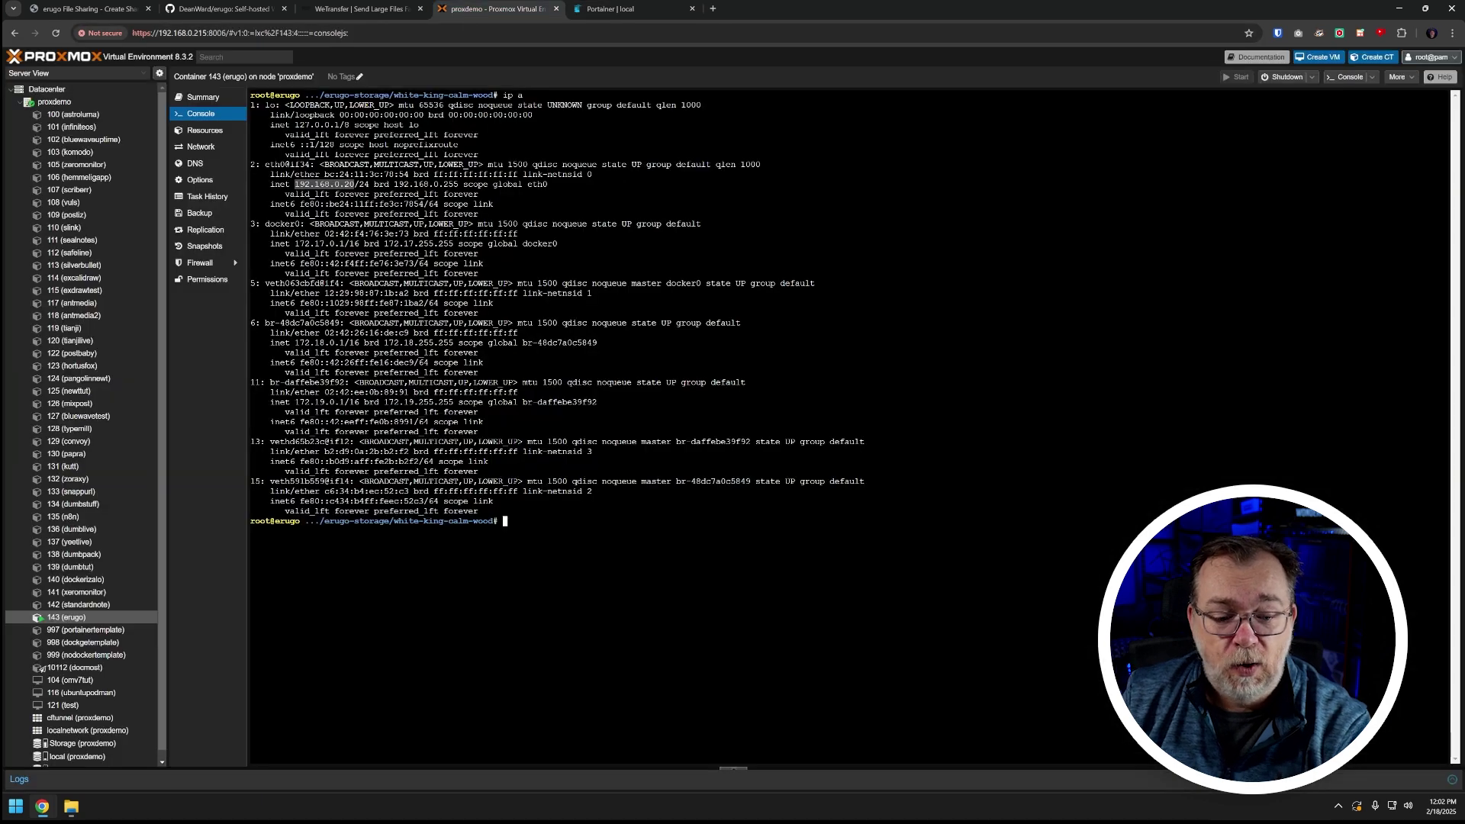
text(cd ..)
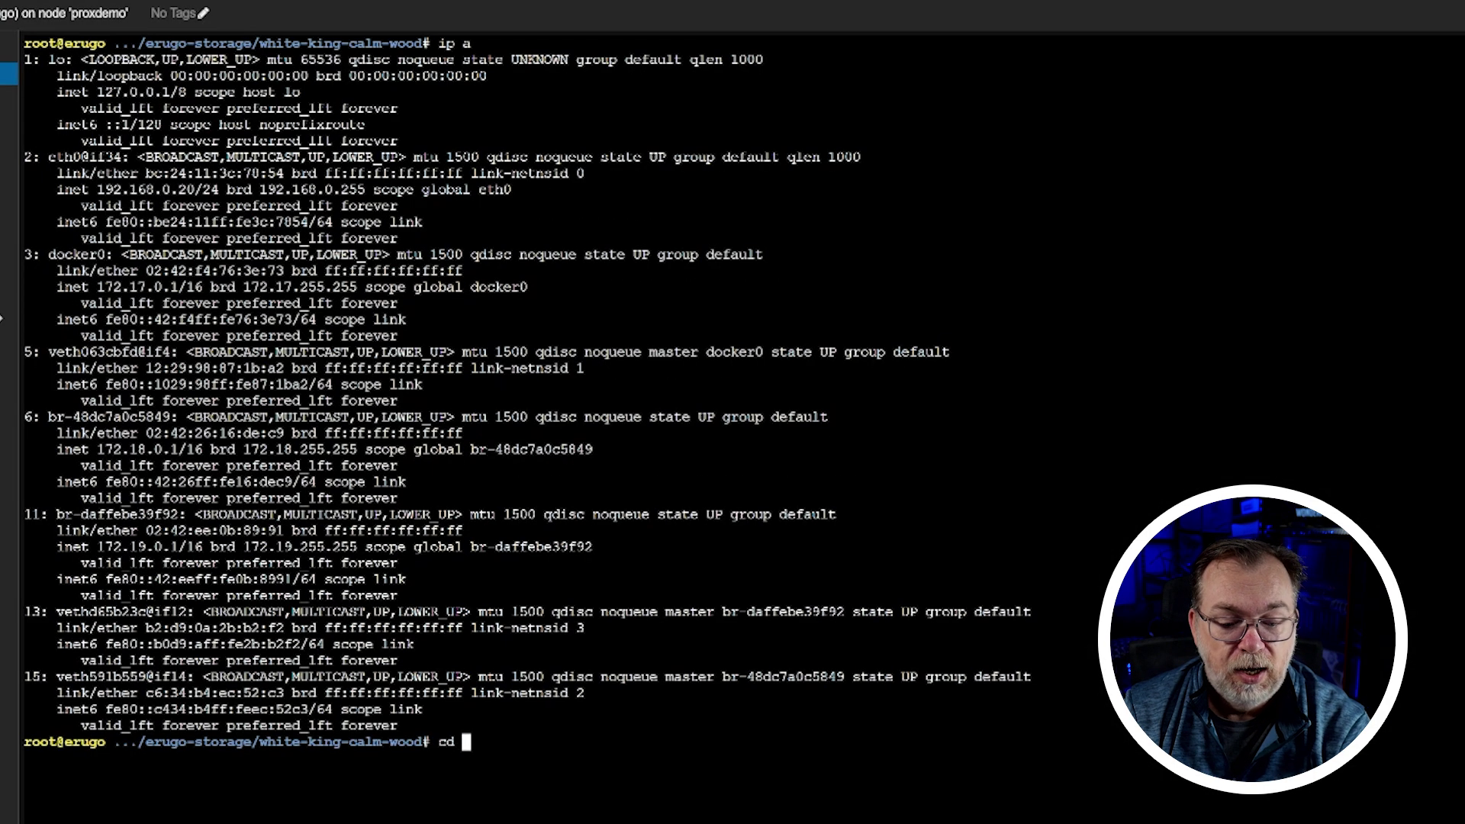
key(Return)
text(cd ..)
key(Return)
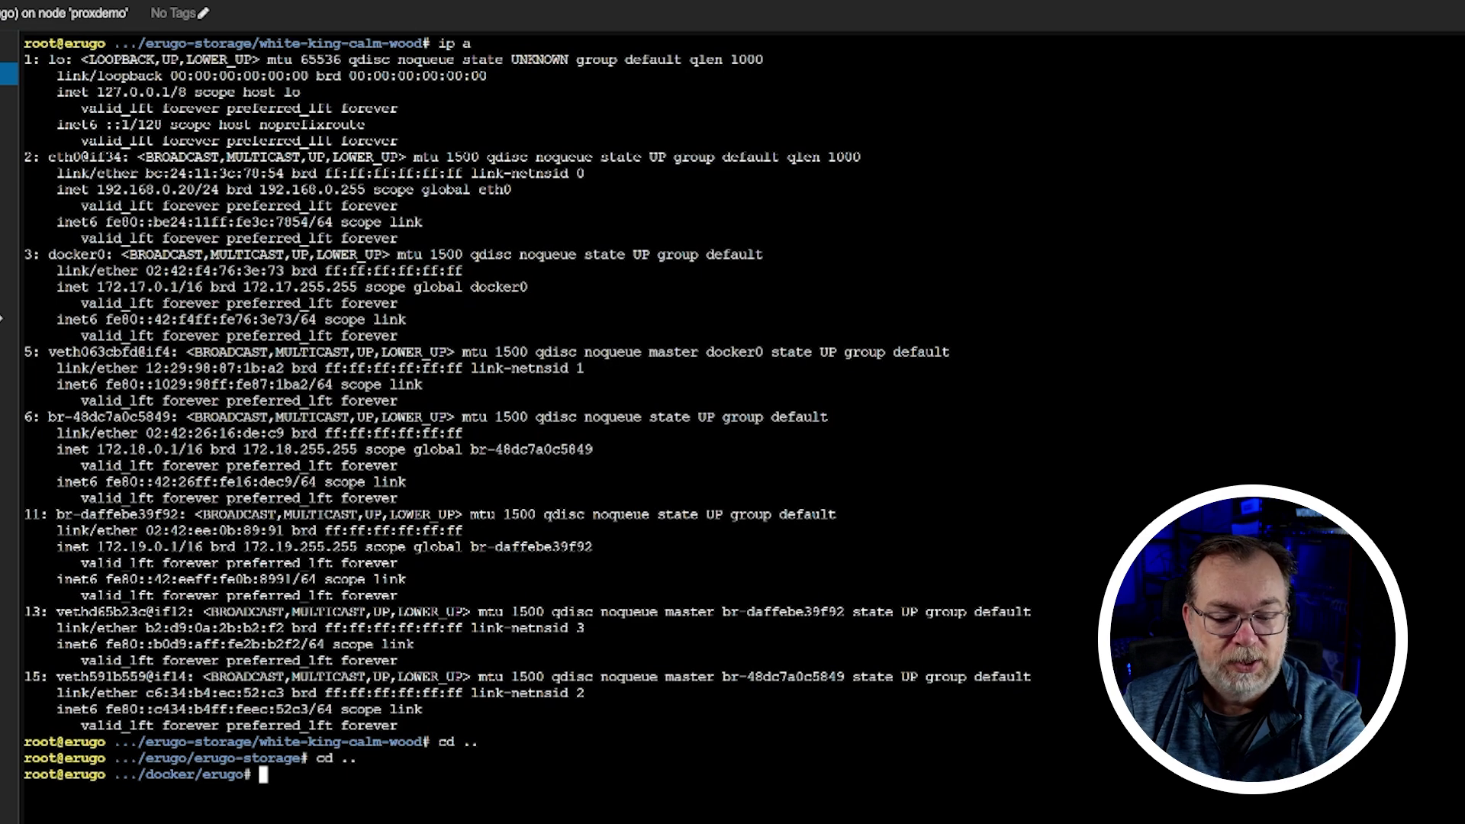
key(ctrl+l)
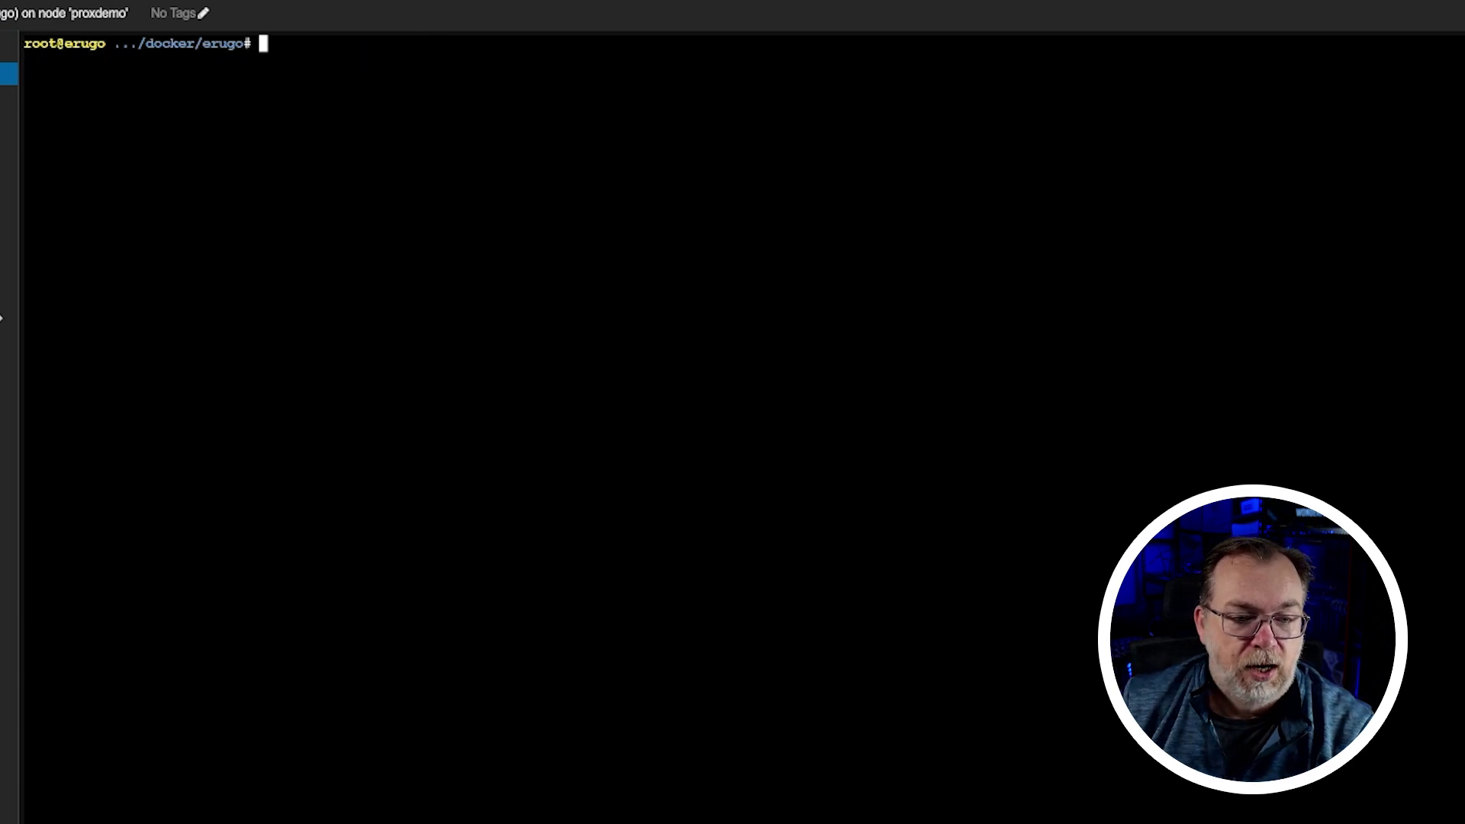
text(ls)
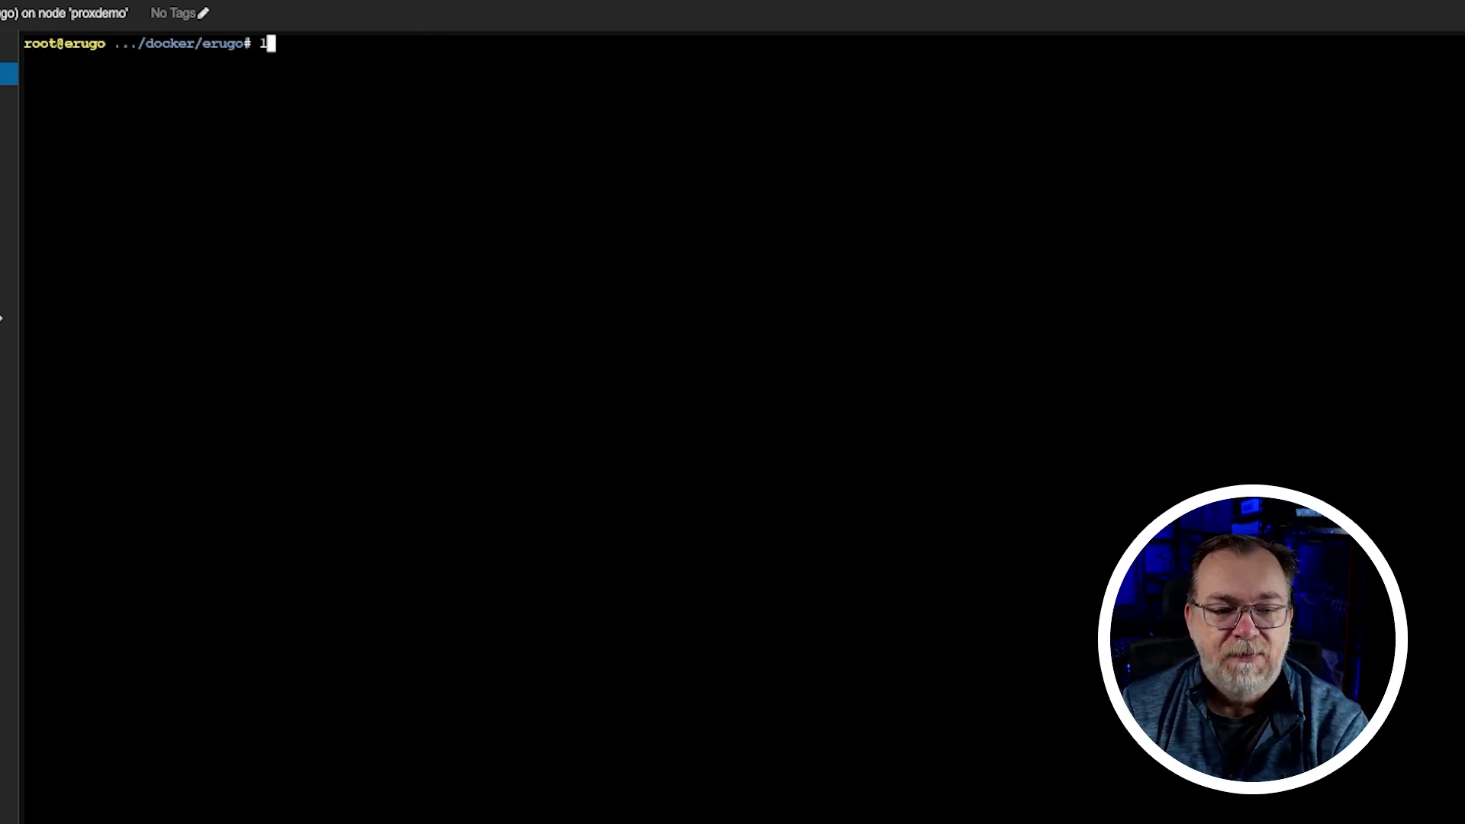
key(Return)
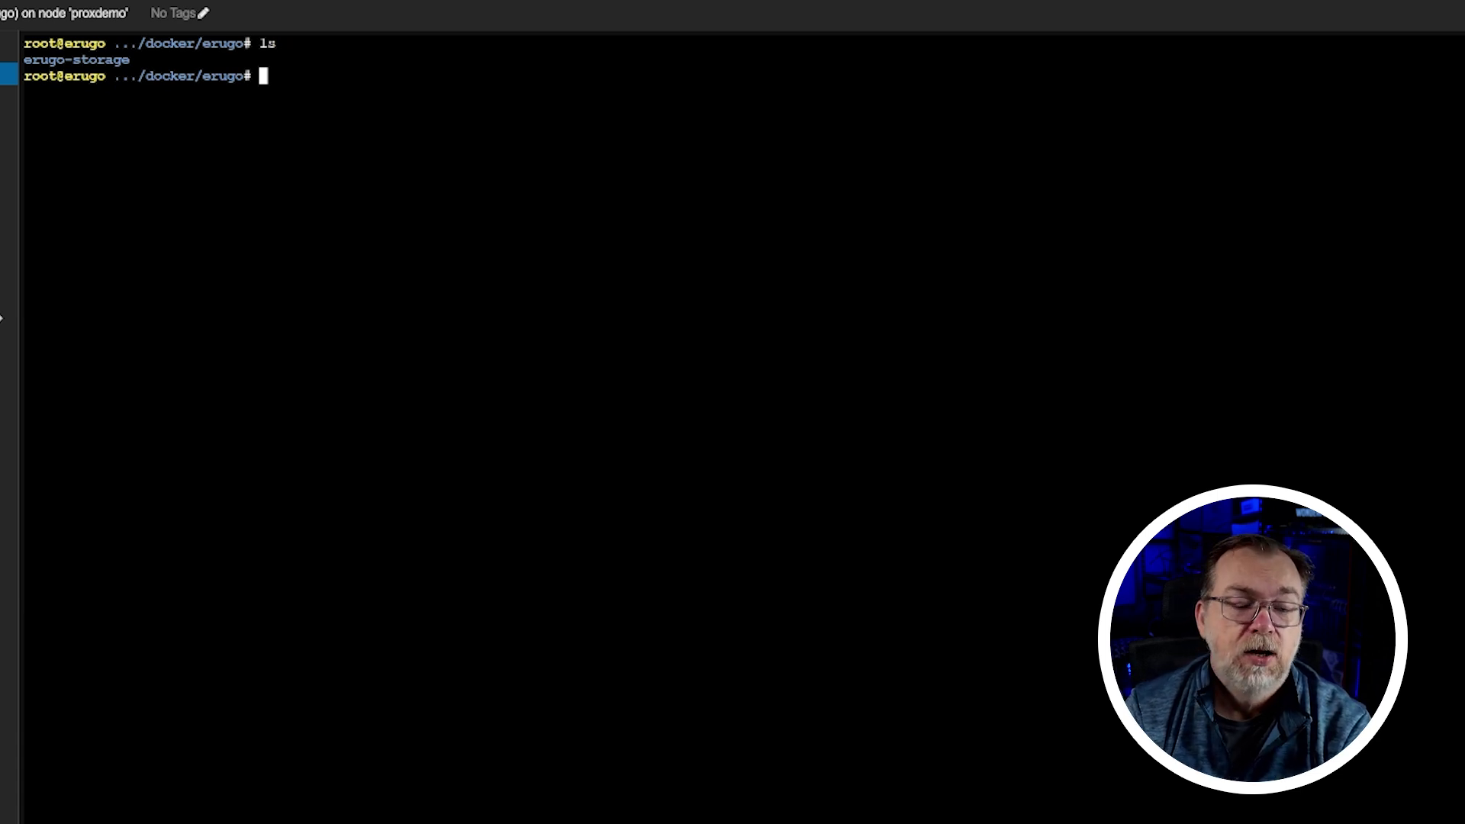
Enter erugo-storage and list its stored share folders
text(cd er)
key(Tab)
key(Return)
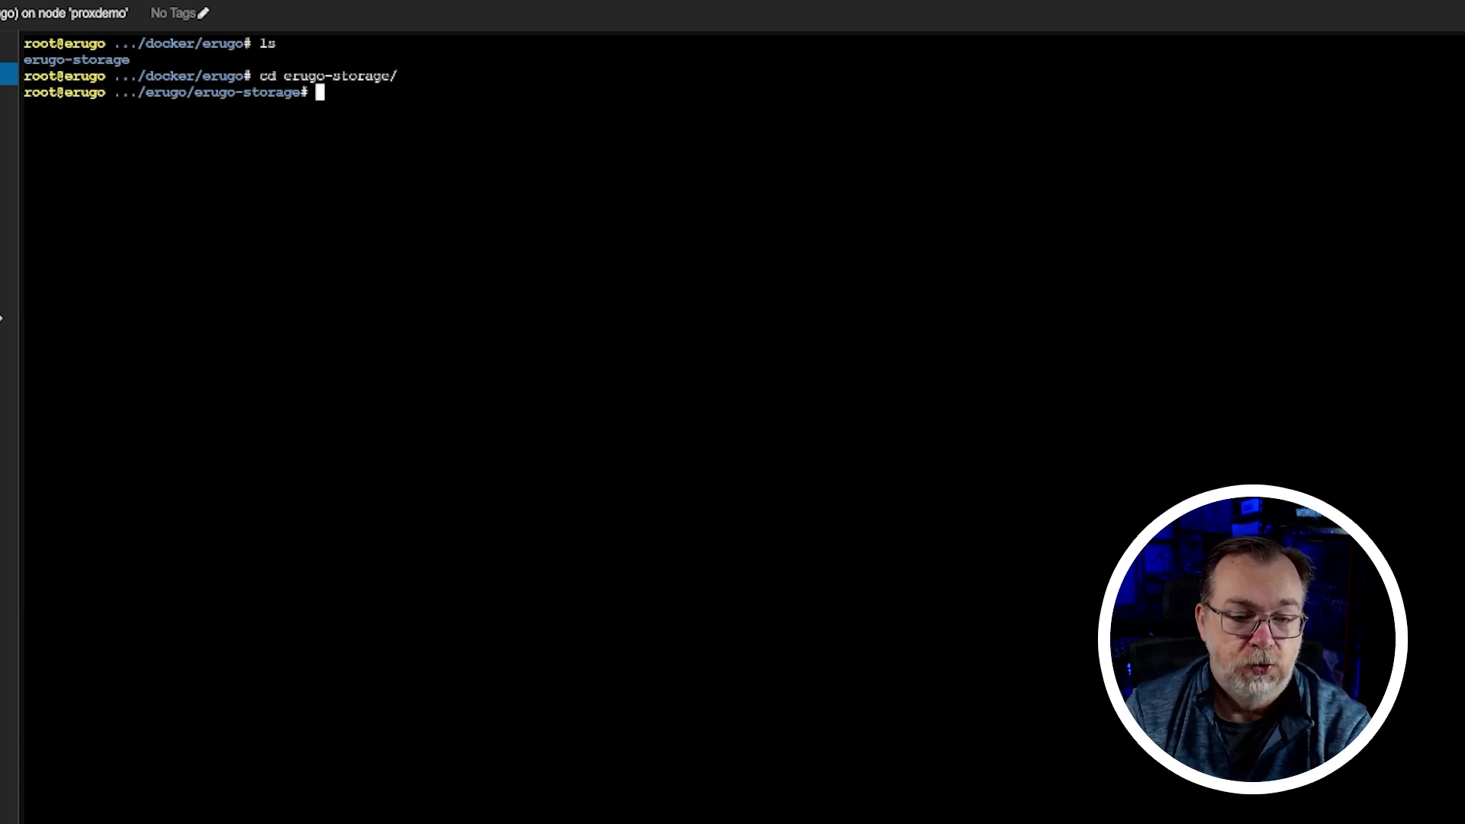
text(ls)
key(Return)
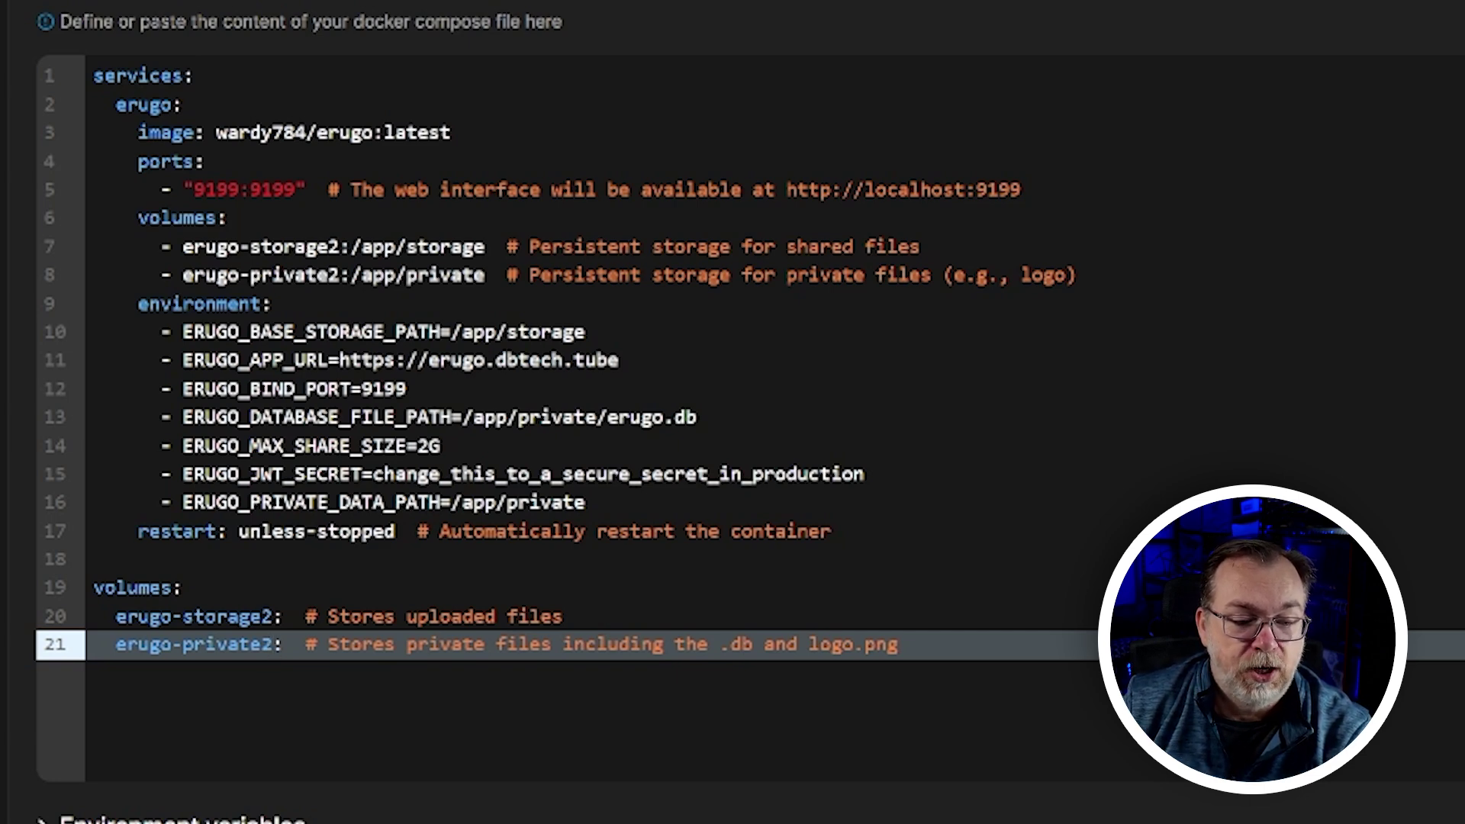
Change ERUGO_MAX_SHARE_SIZE from 2G to 1G in the stack editor
click(339, 360)
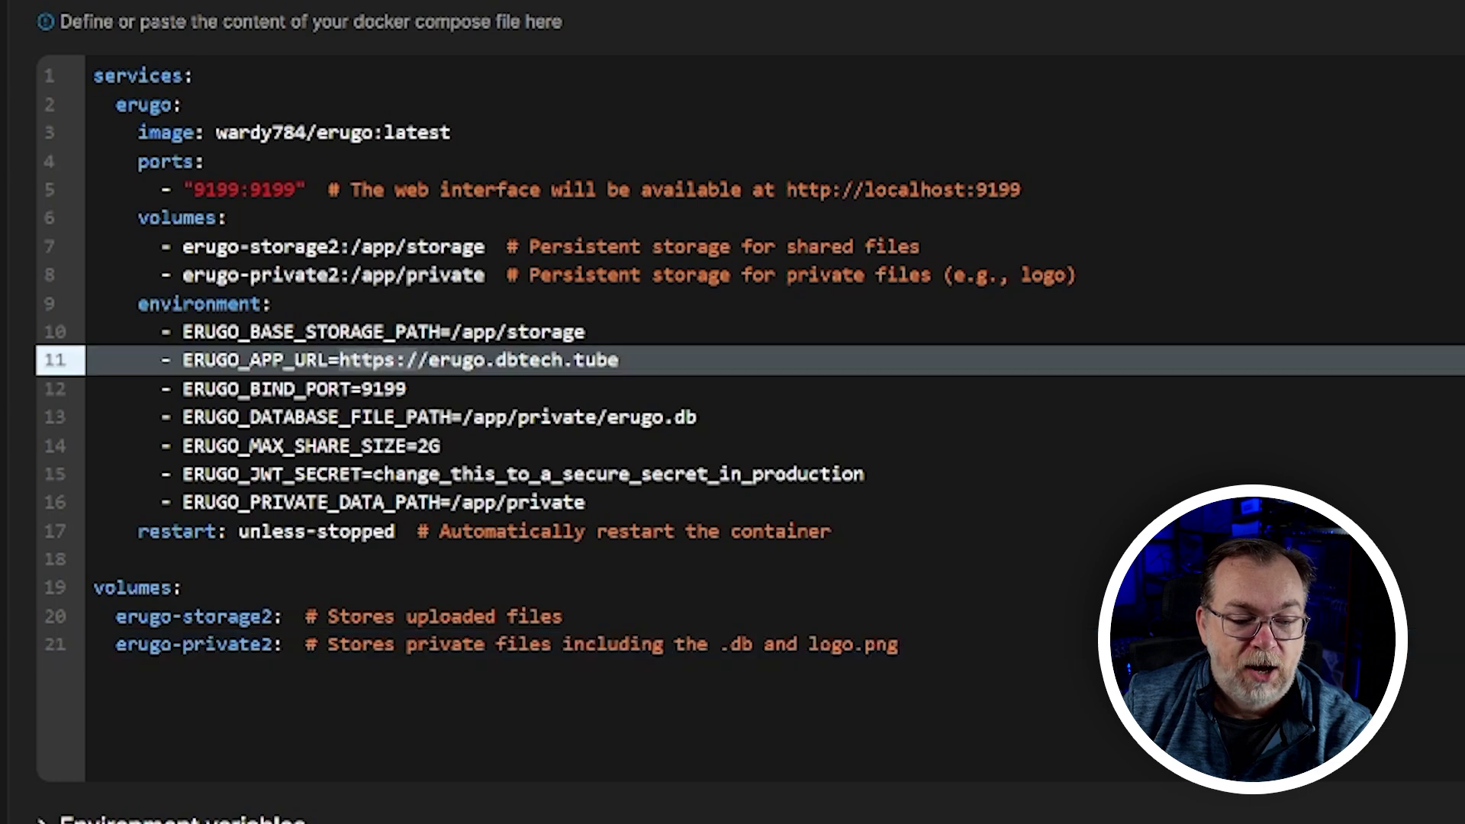
drag(417, 359, 621, 359)
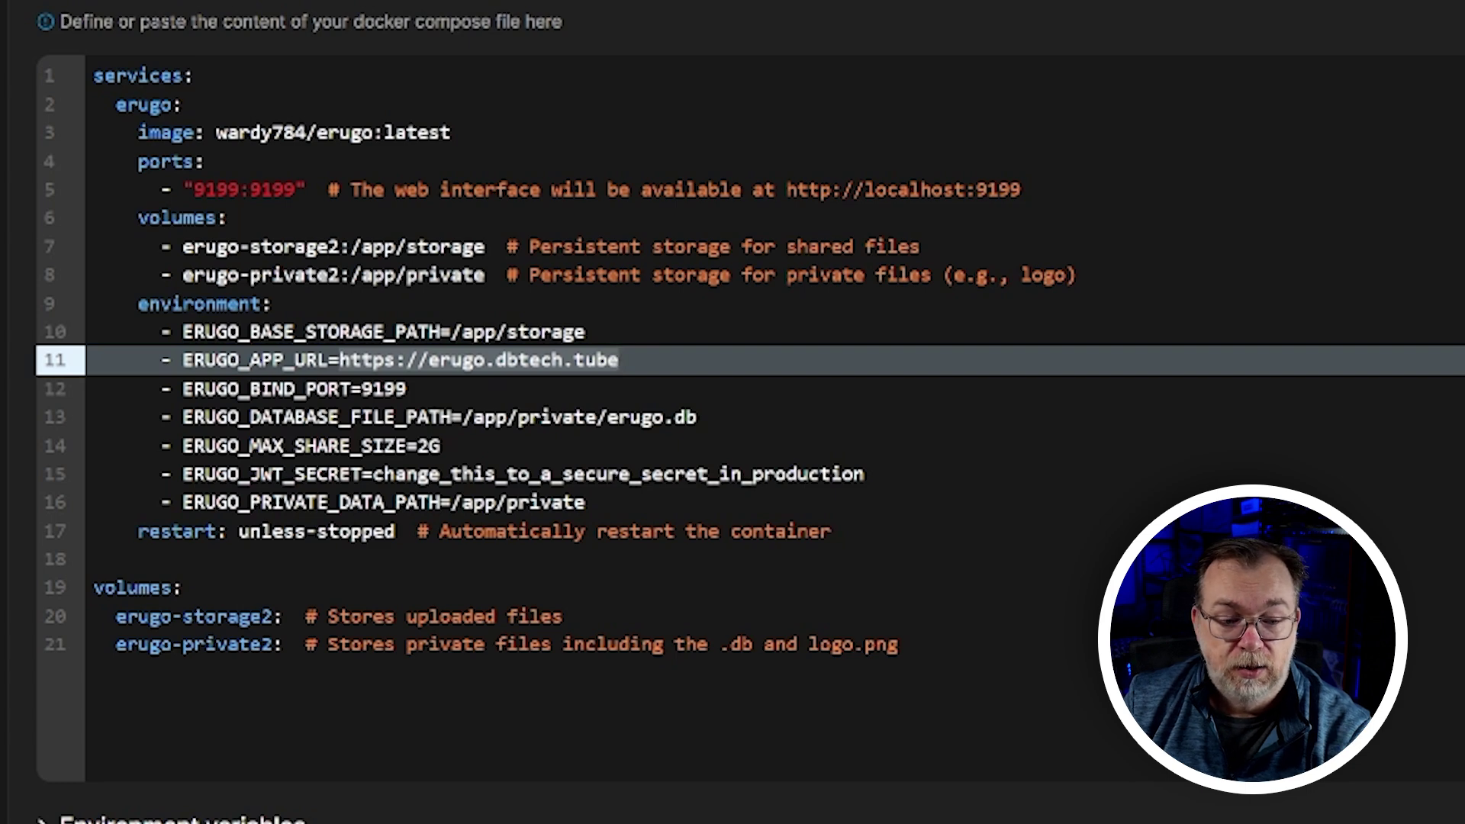
click(440, 445)
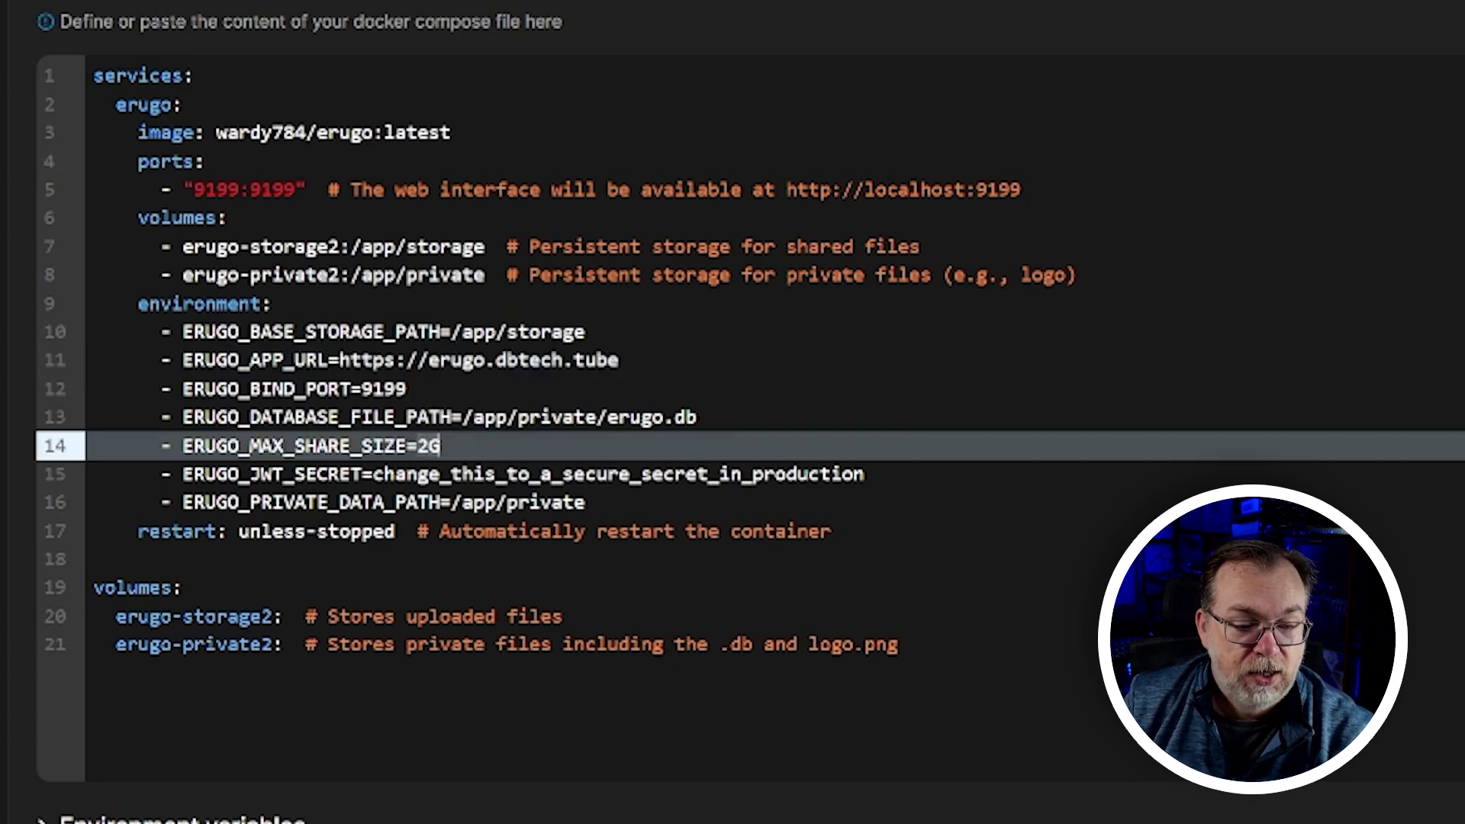
click(428, 446)
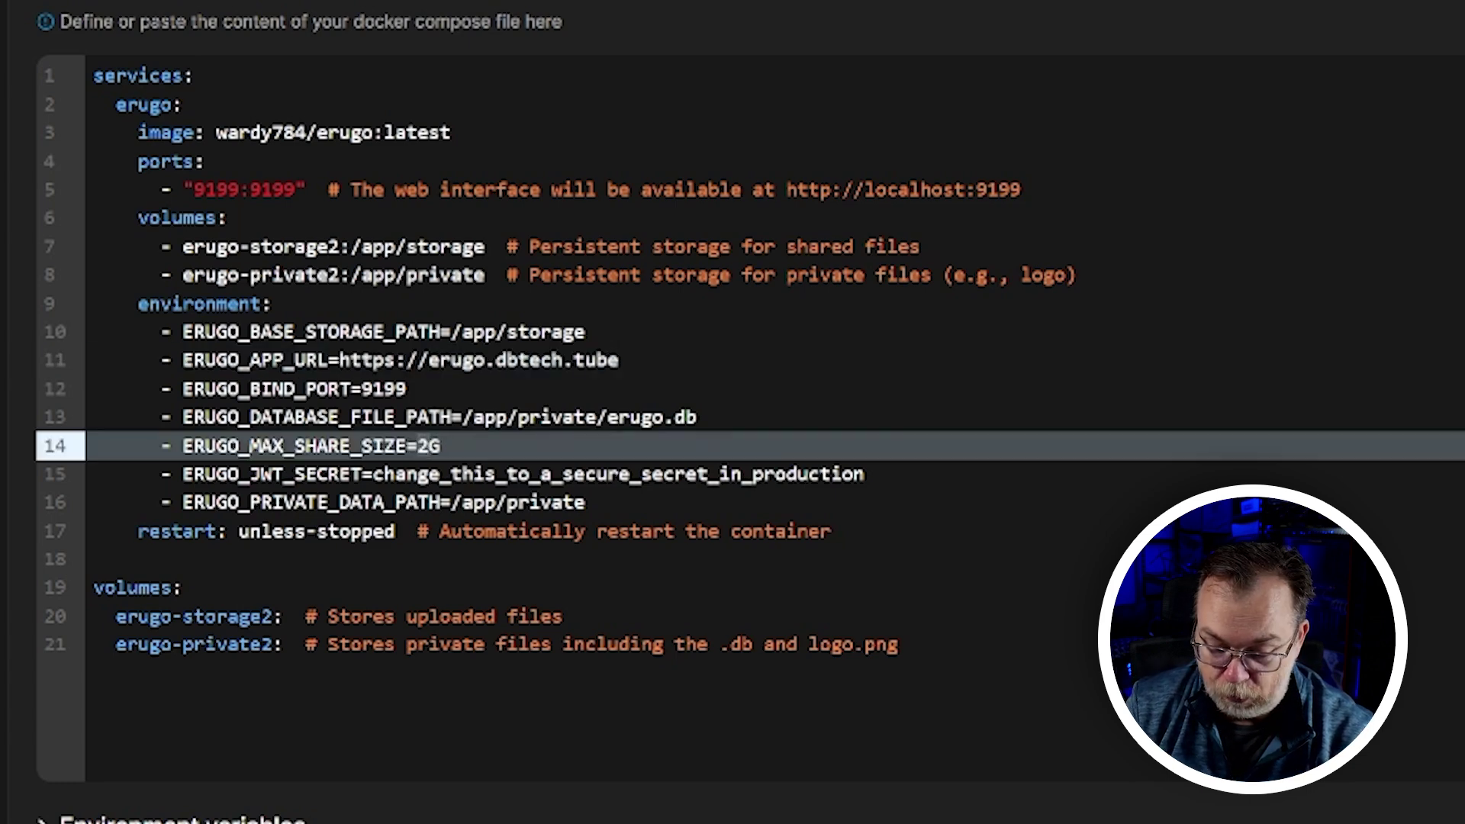
key(BackSpace)
text(1)
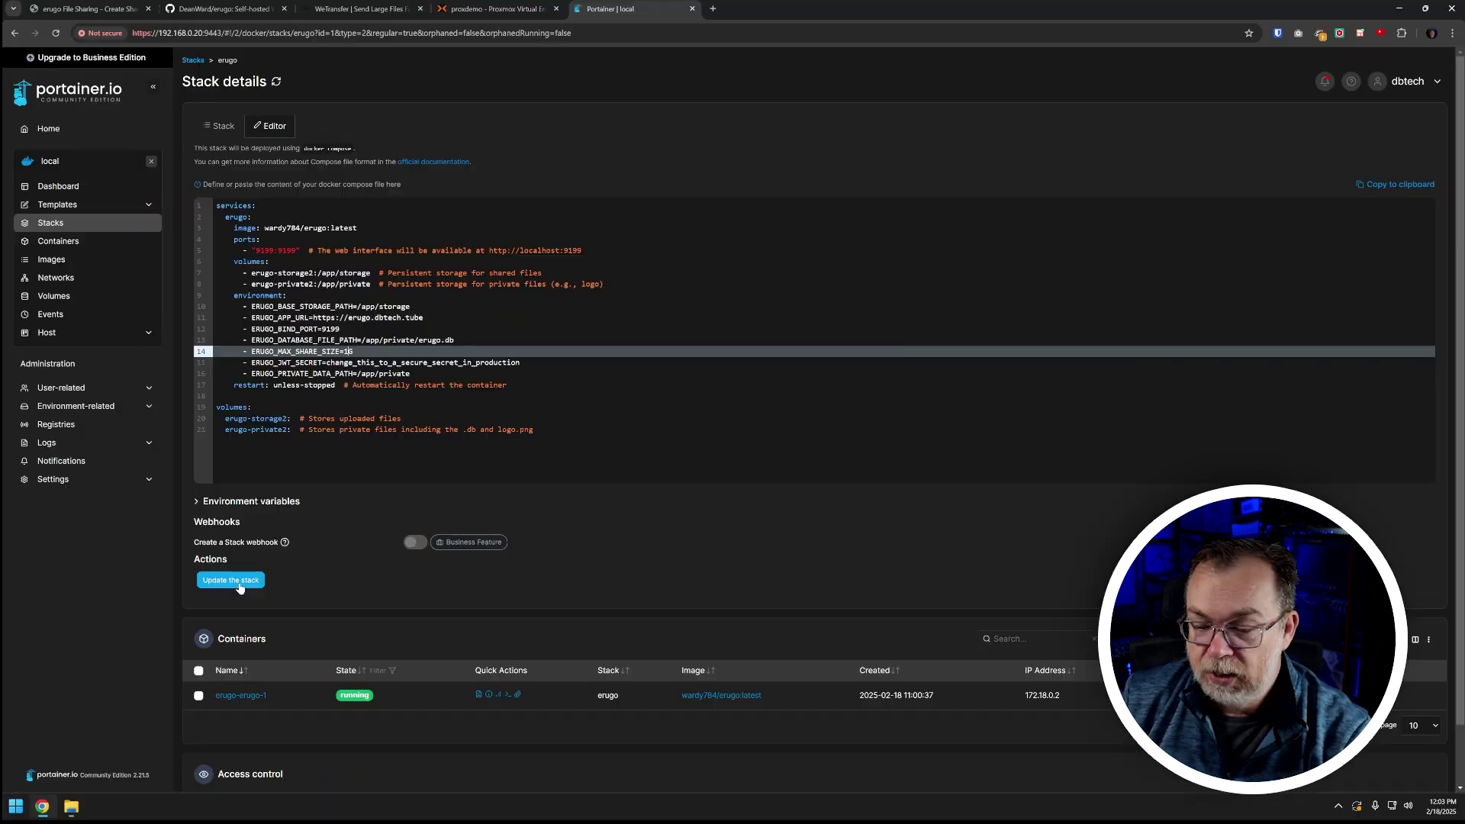
Update the erugo stack and confirm the forced redeployment
click(237, 583)
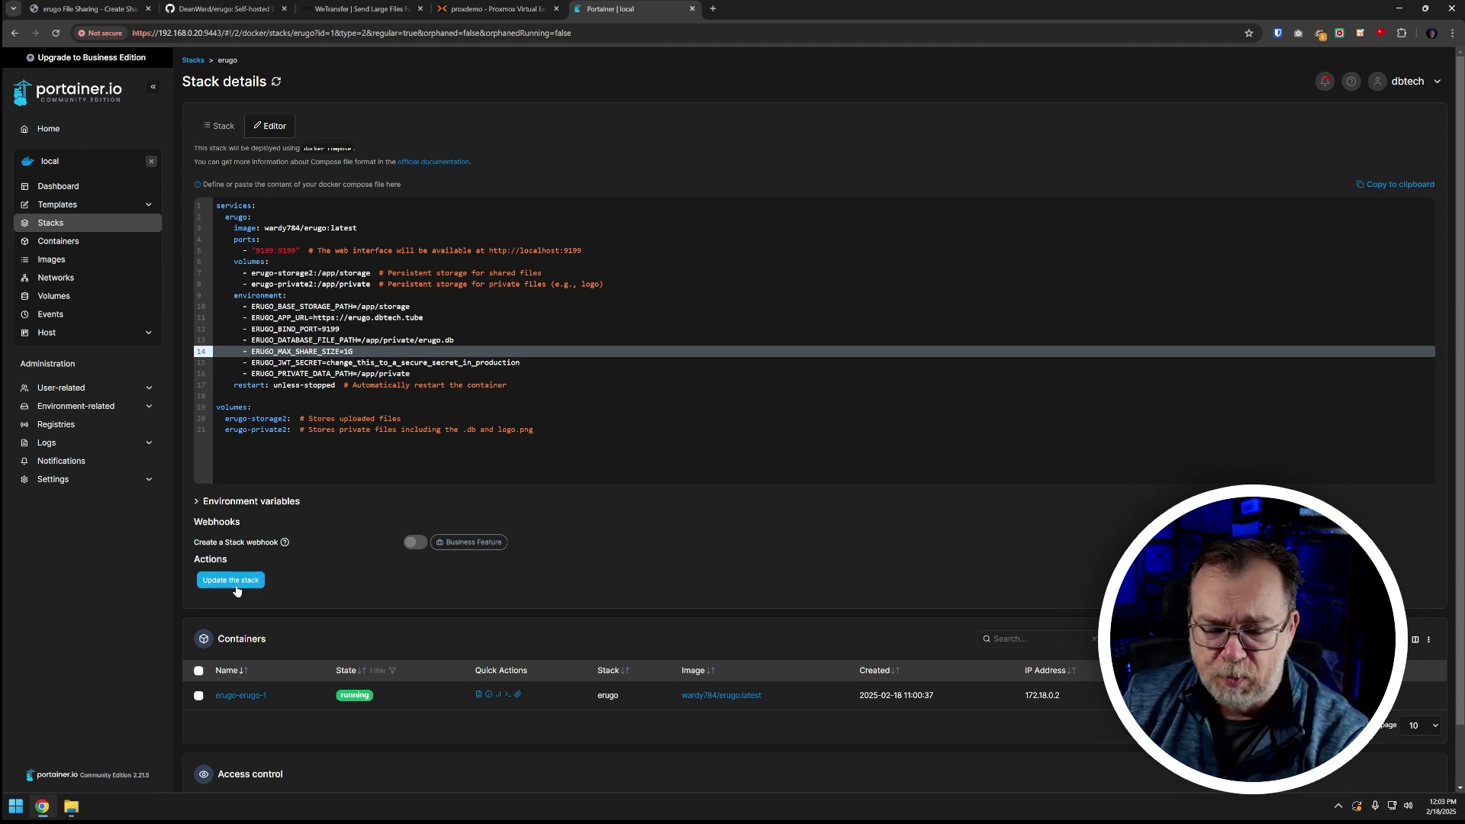
click(237, 584)
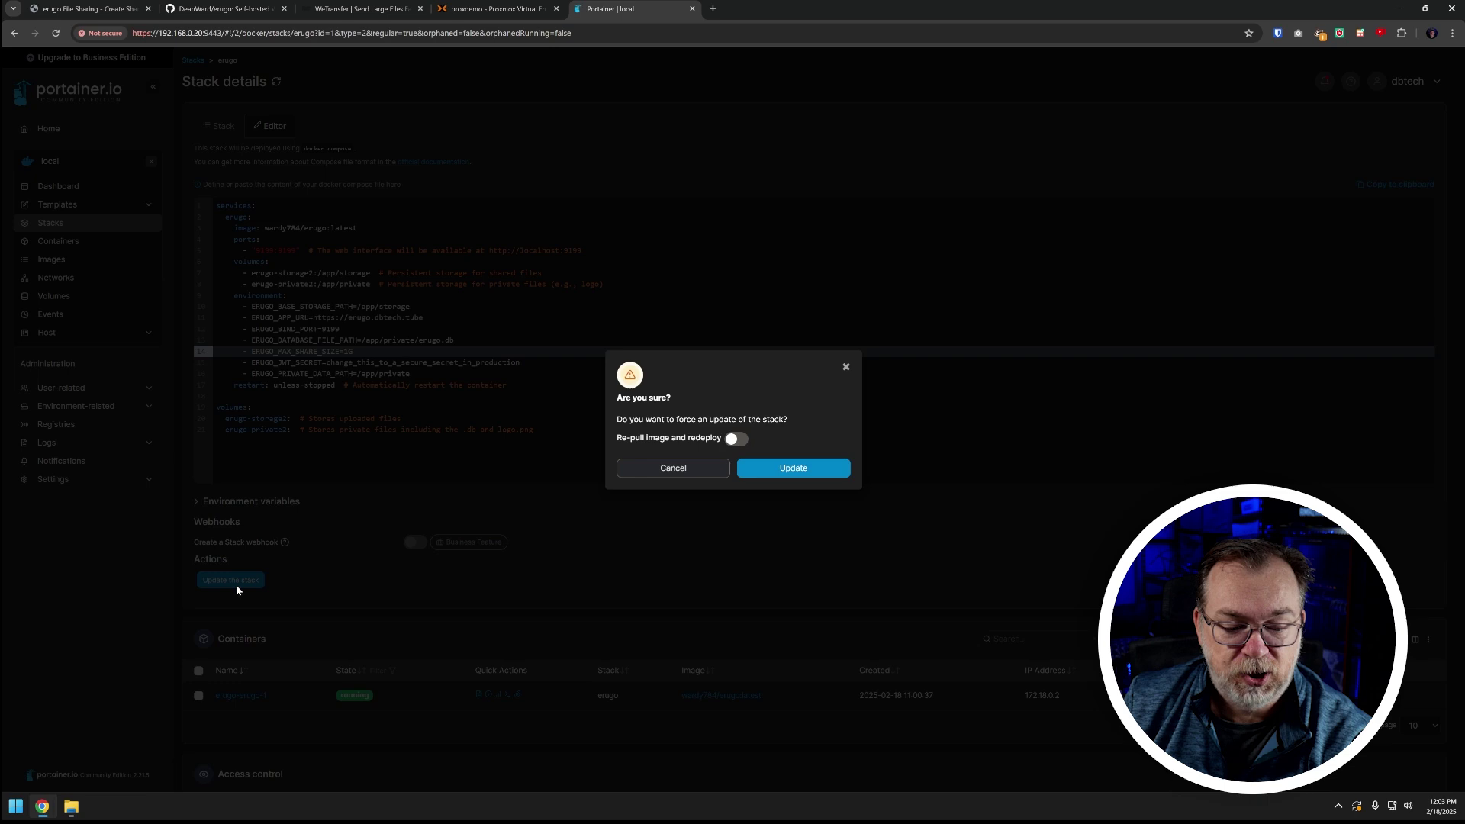
click(844, 468)
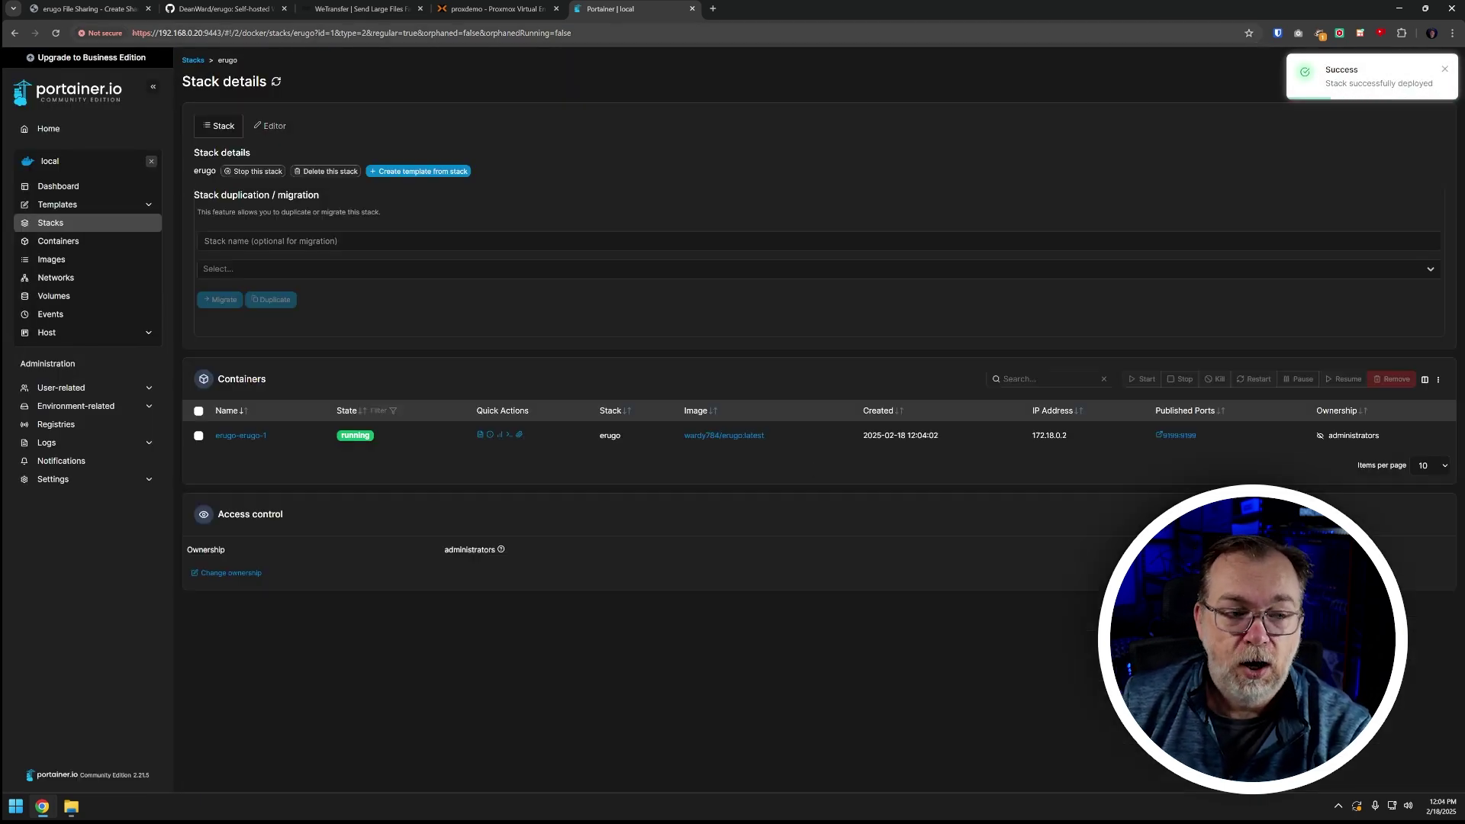
Load erugo.dbtech.tube in a private window and create the admin account from saved credentials
click(84, 8)
click(131, 37)
key(ctrl+c)
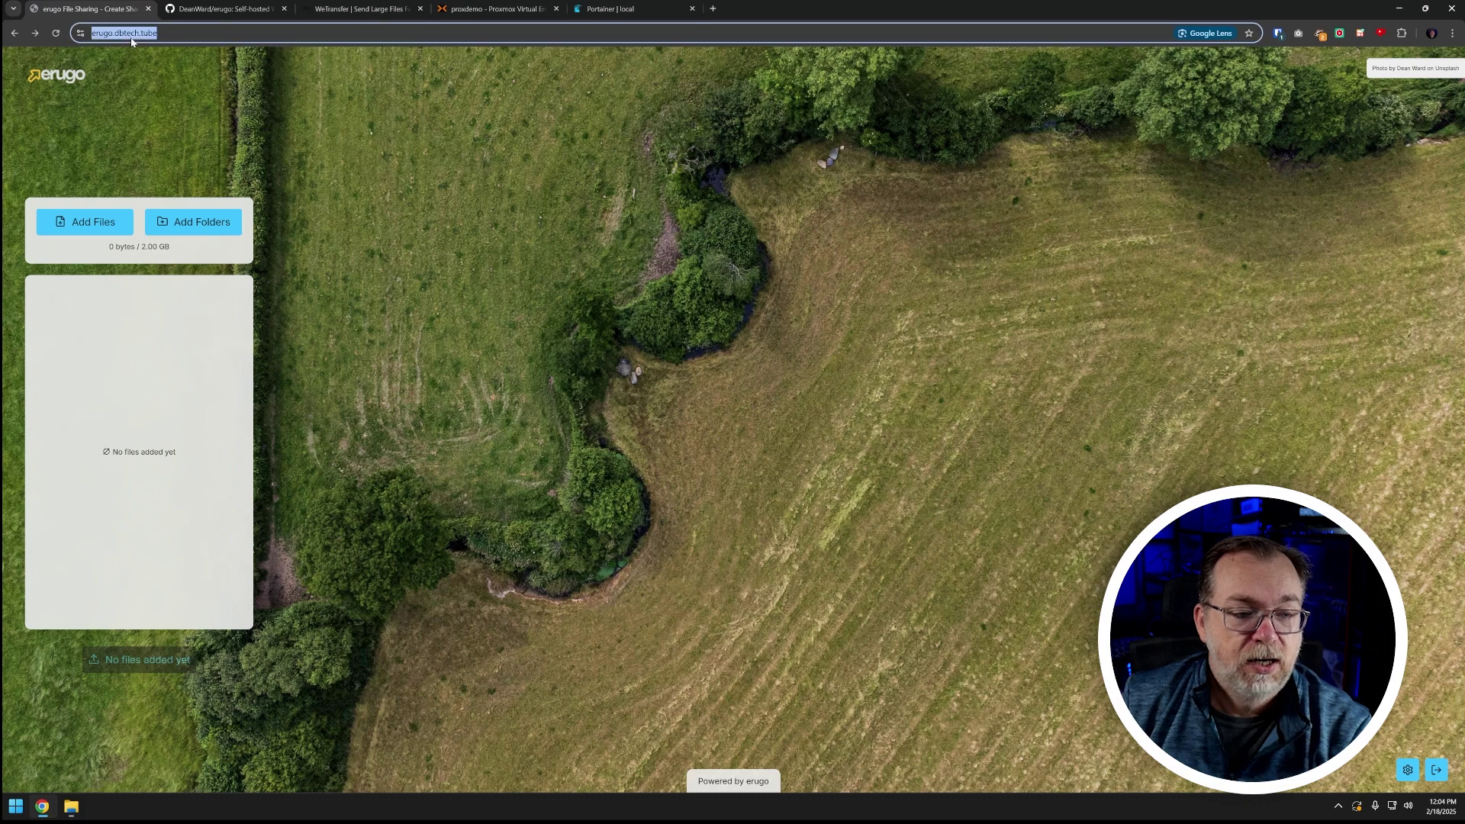
key(ctrl+shift+n)
key(ctrl+v)
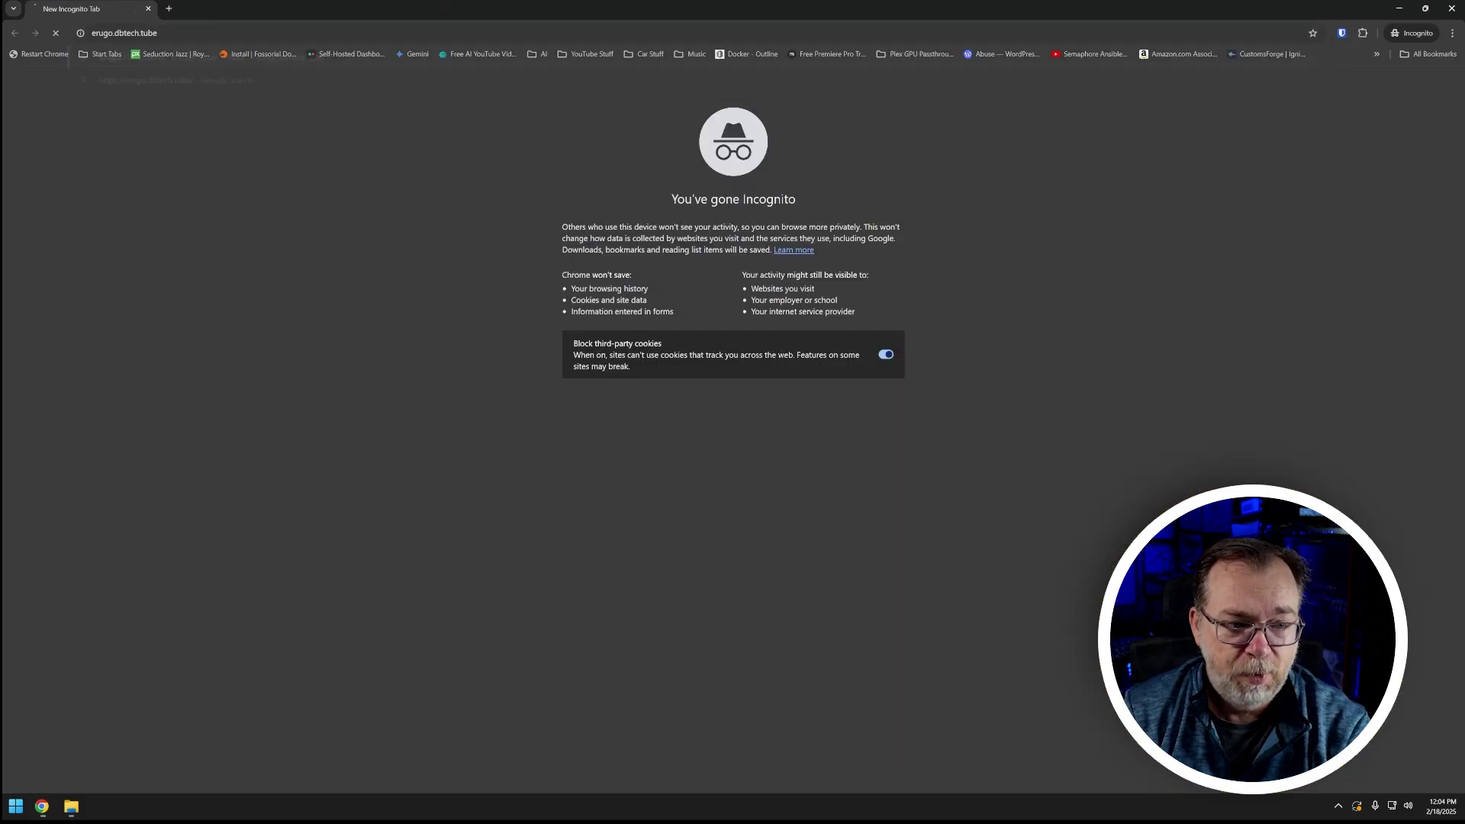
key(Return)
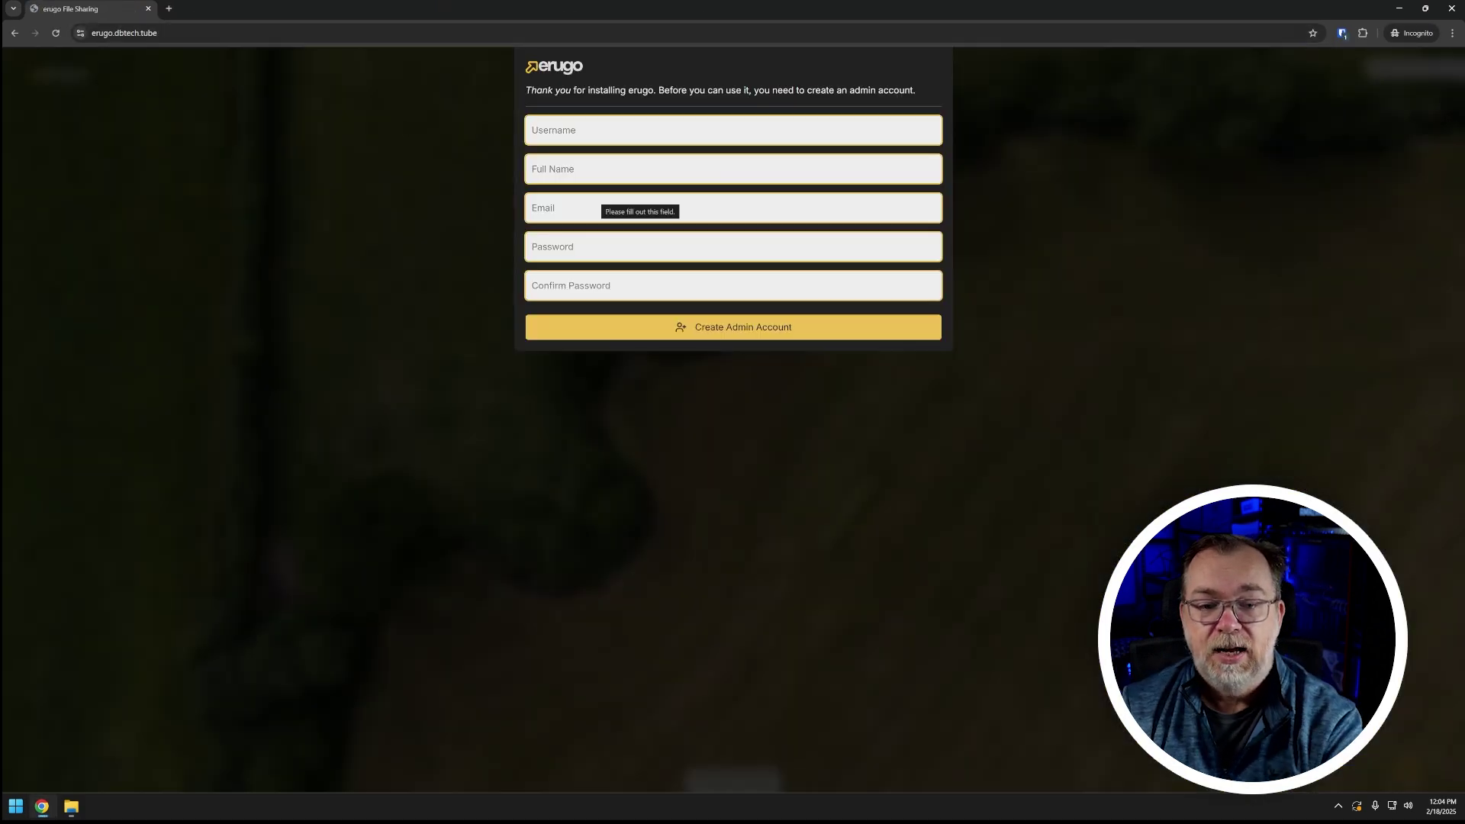
click(580, 130)
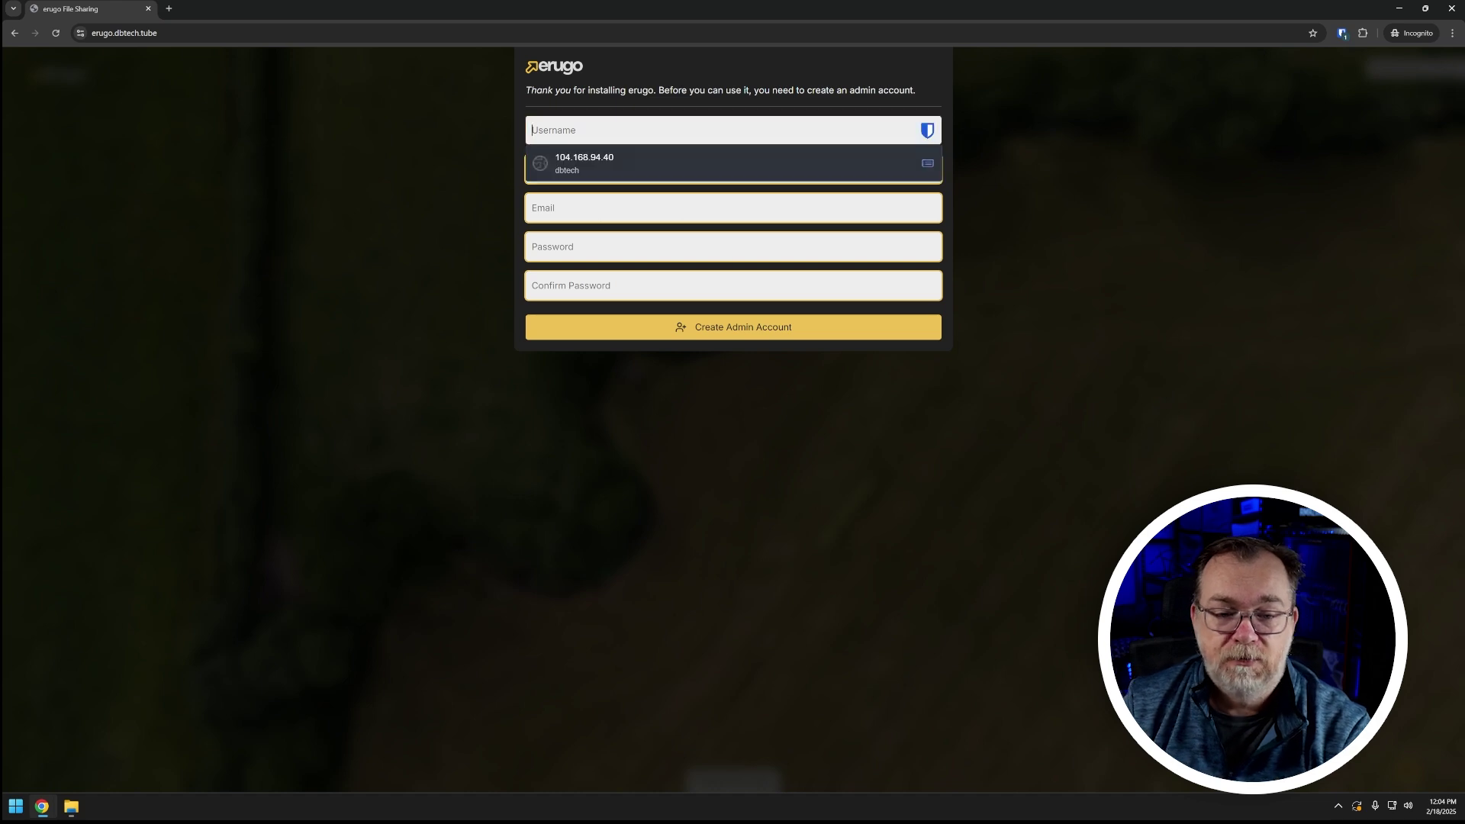
click(580, 172)
click(698, 329)
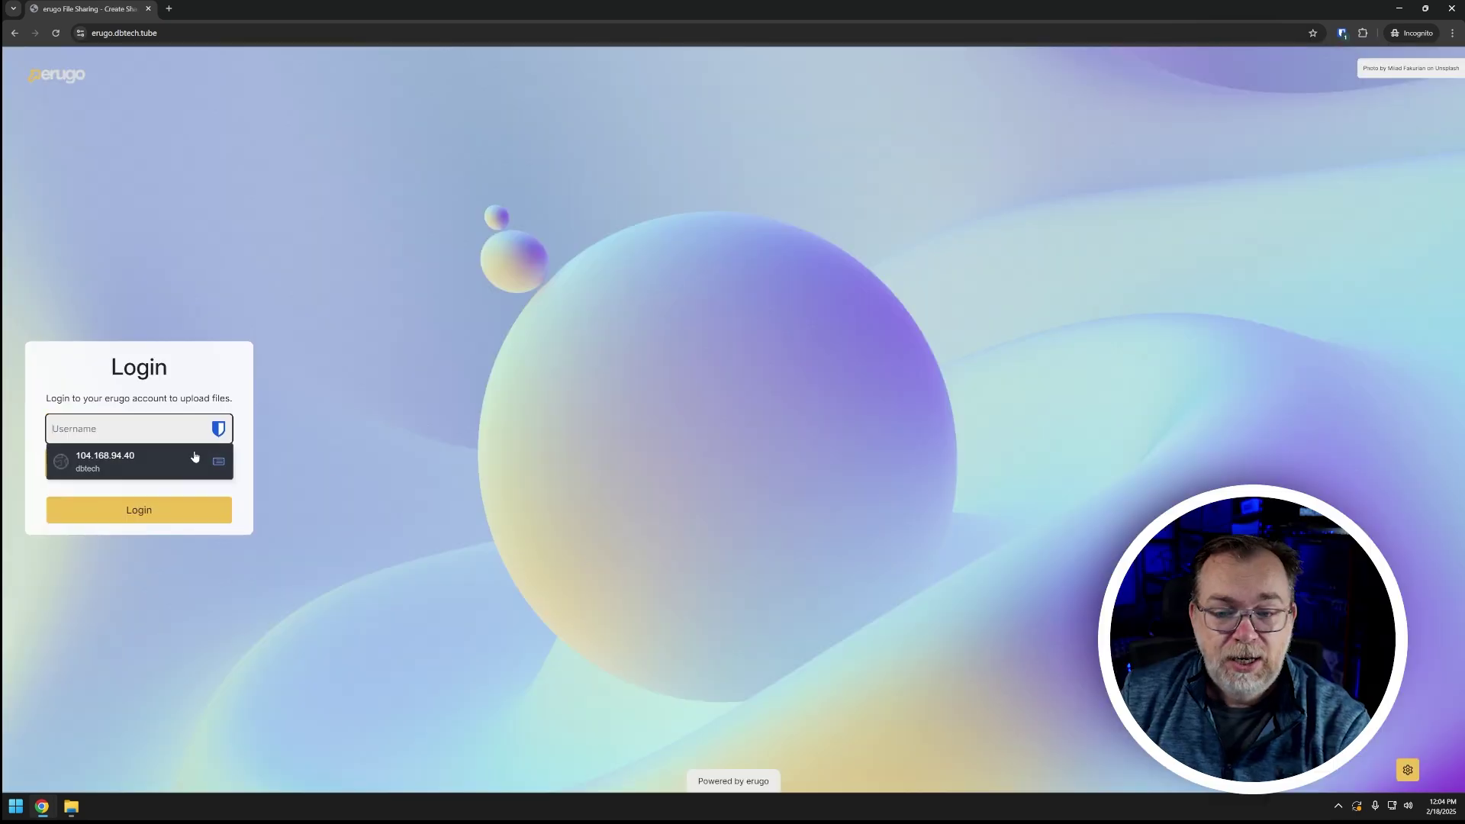
Log in to erugo with the admin username and password
click(498, 481)
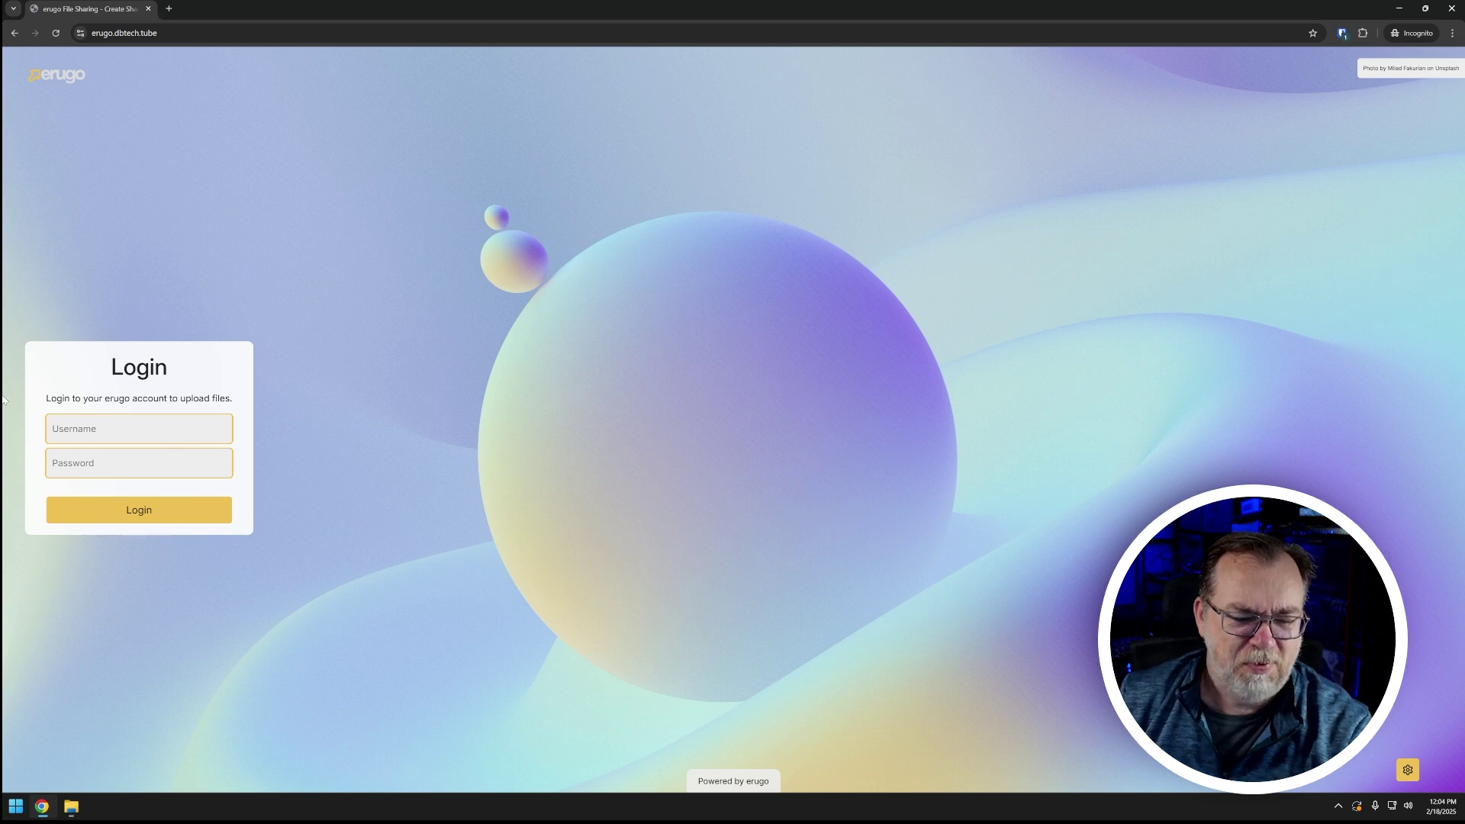
click(130, 429)
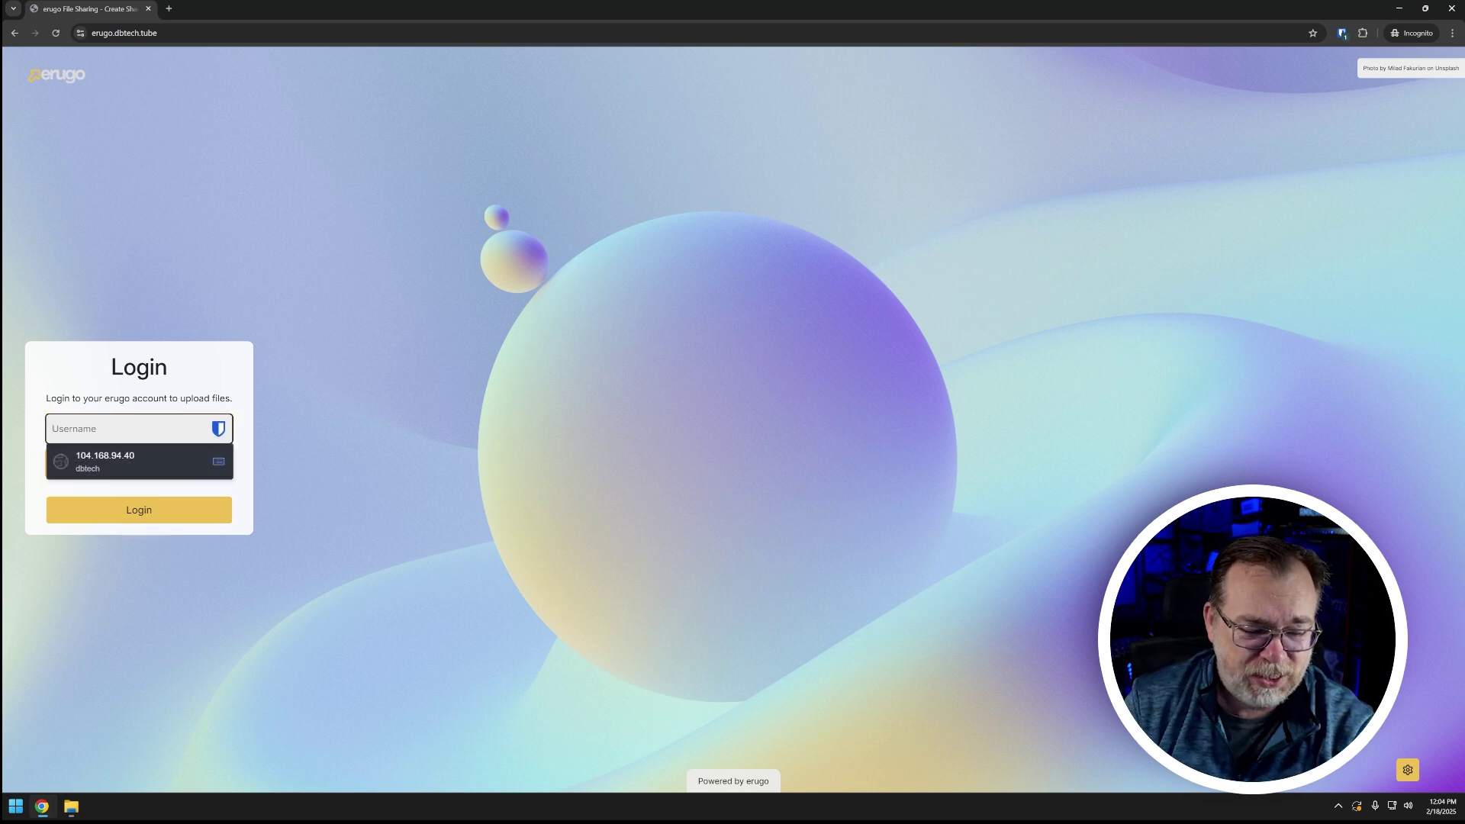
text(dbtech)
key(Tab)
text(***********)
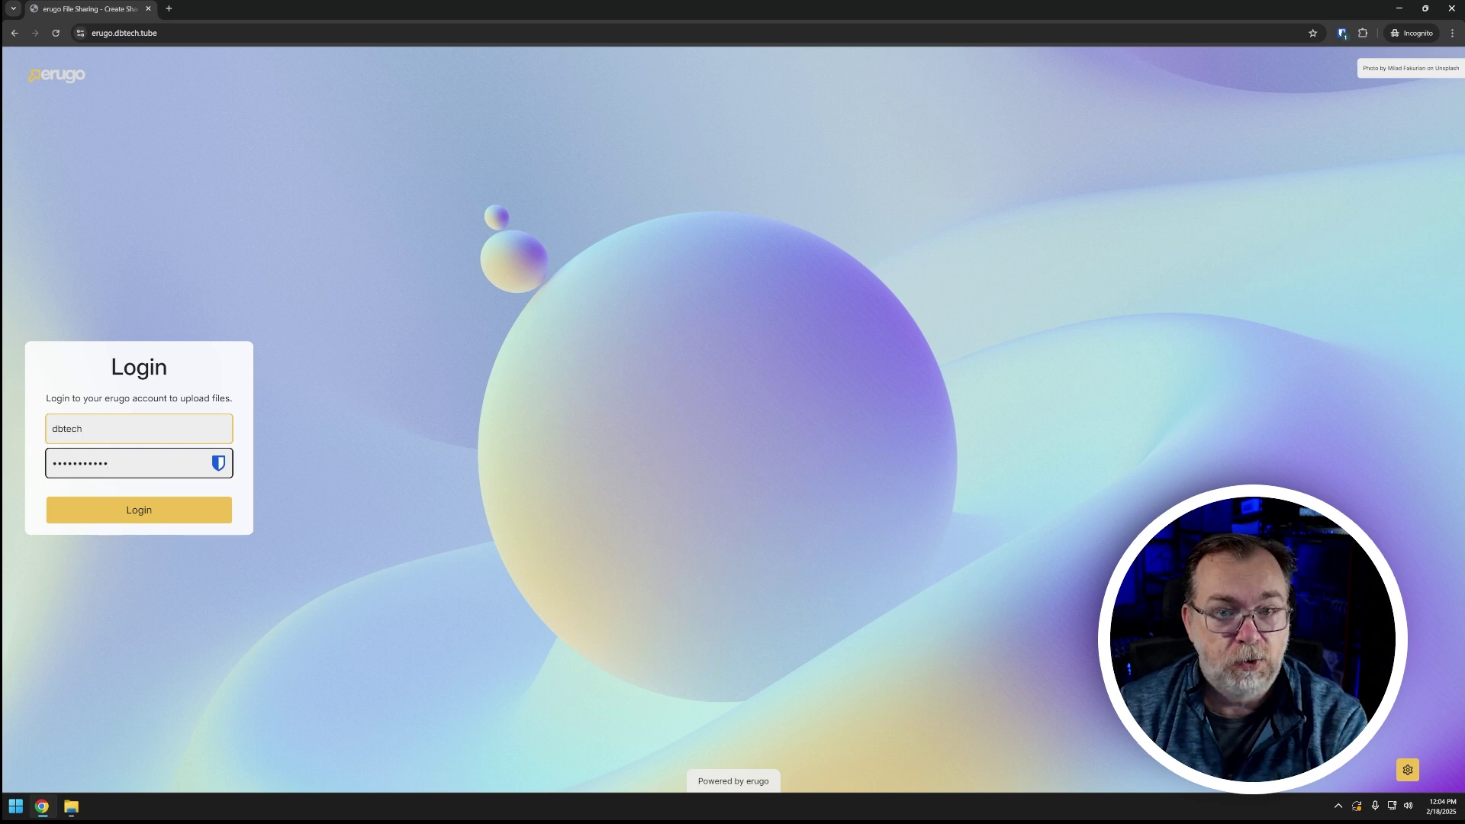
key(Return)
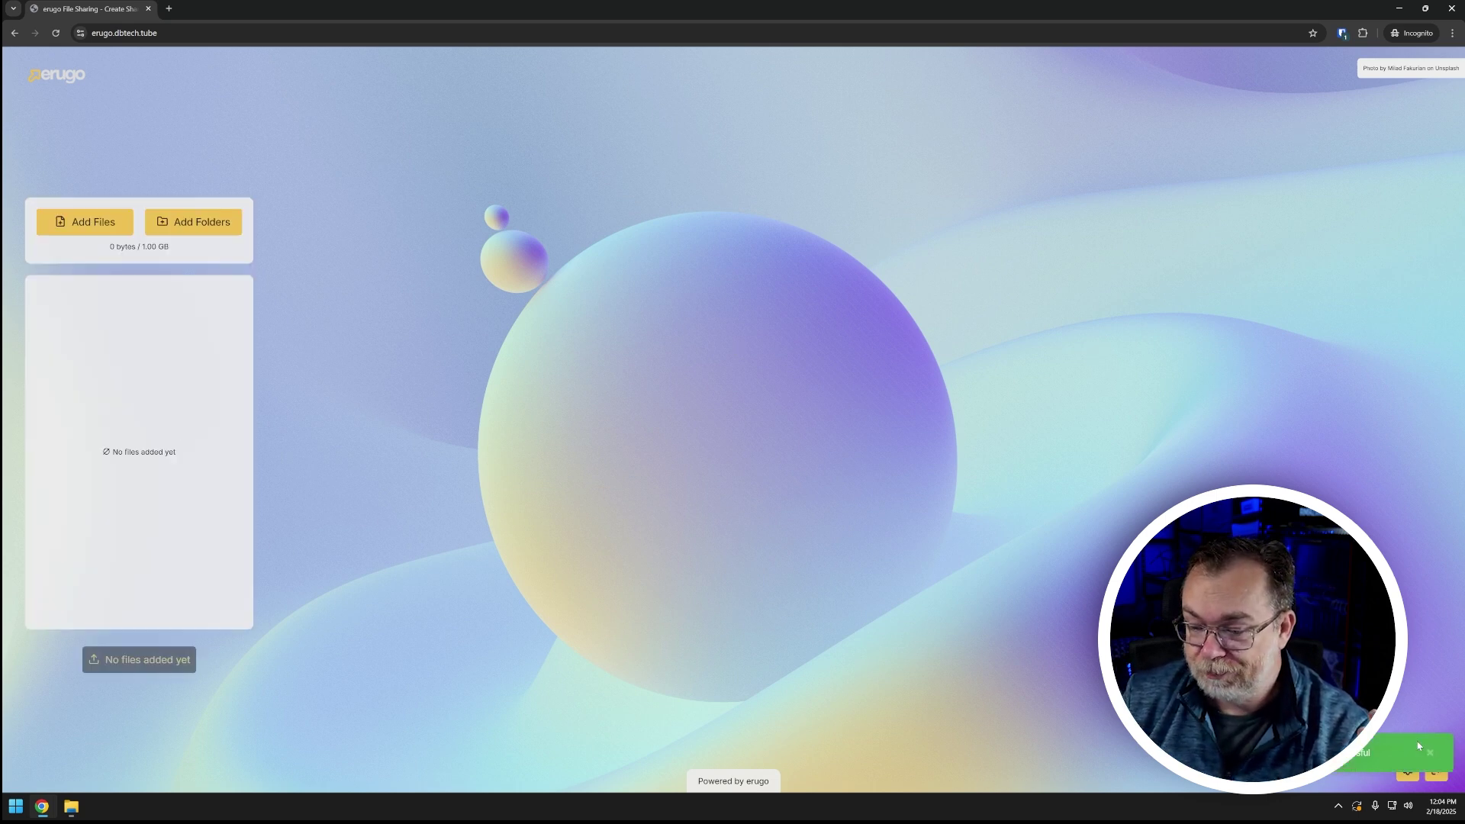
Set the Branding primary colour to teal (RGBA 33, 164, 183) and save the branding settings
click(1411, 771)
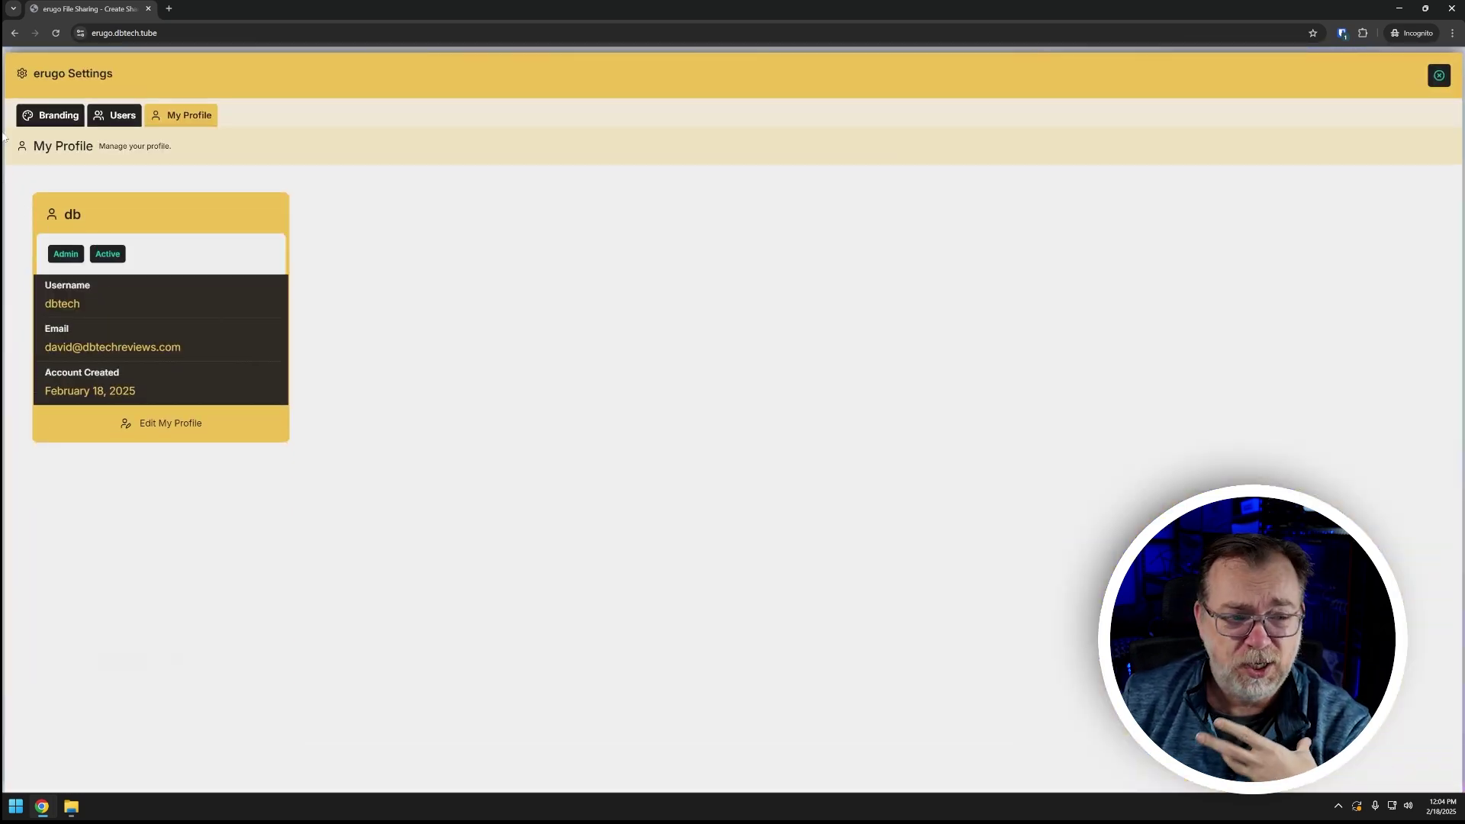
click(62, 109)
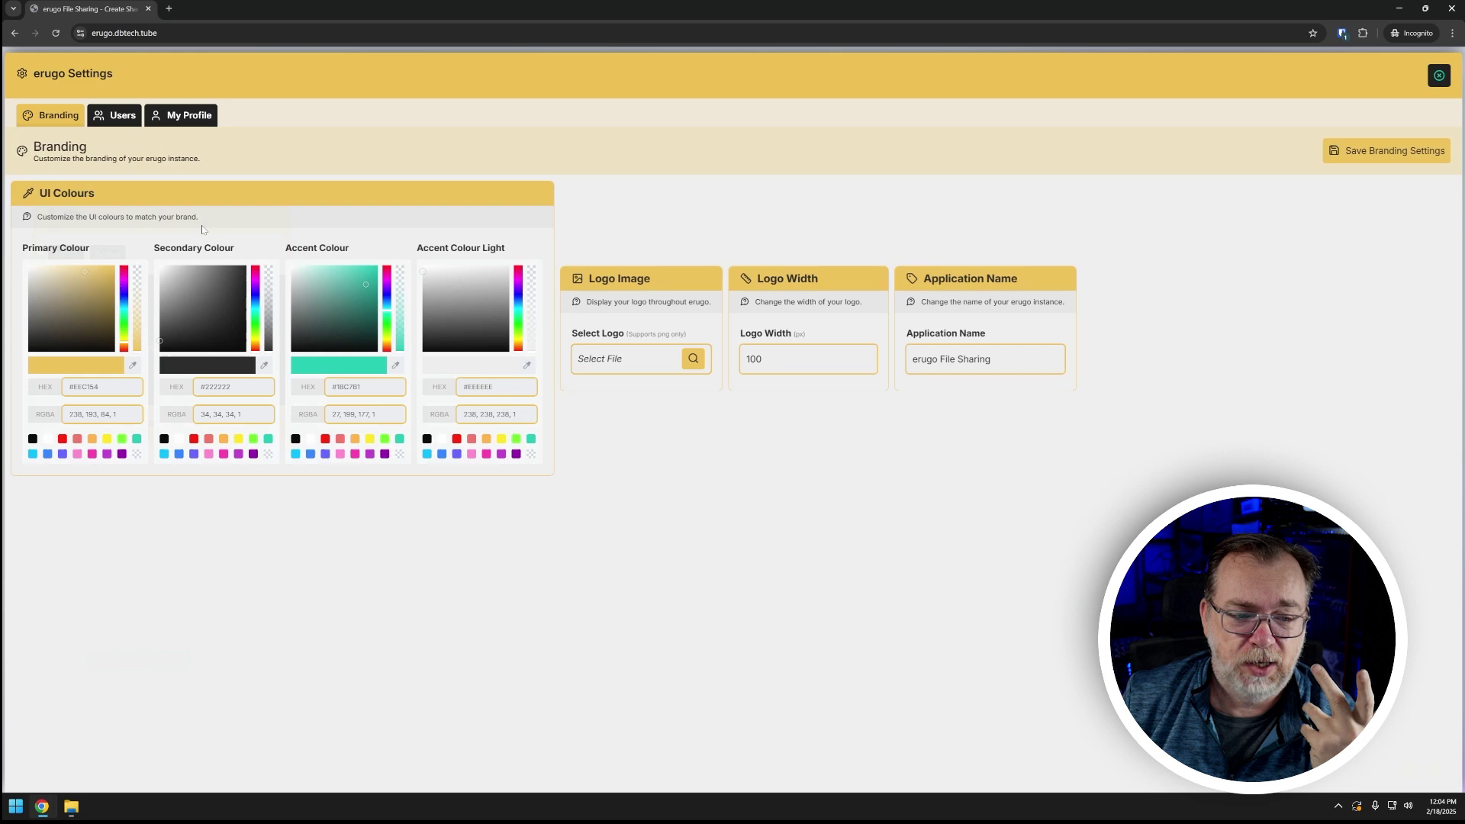
click(121, 310)
drag(101, 304, 103, 290)
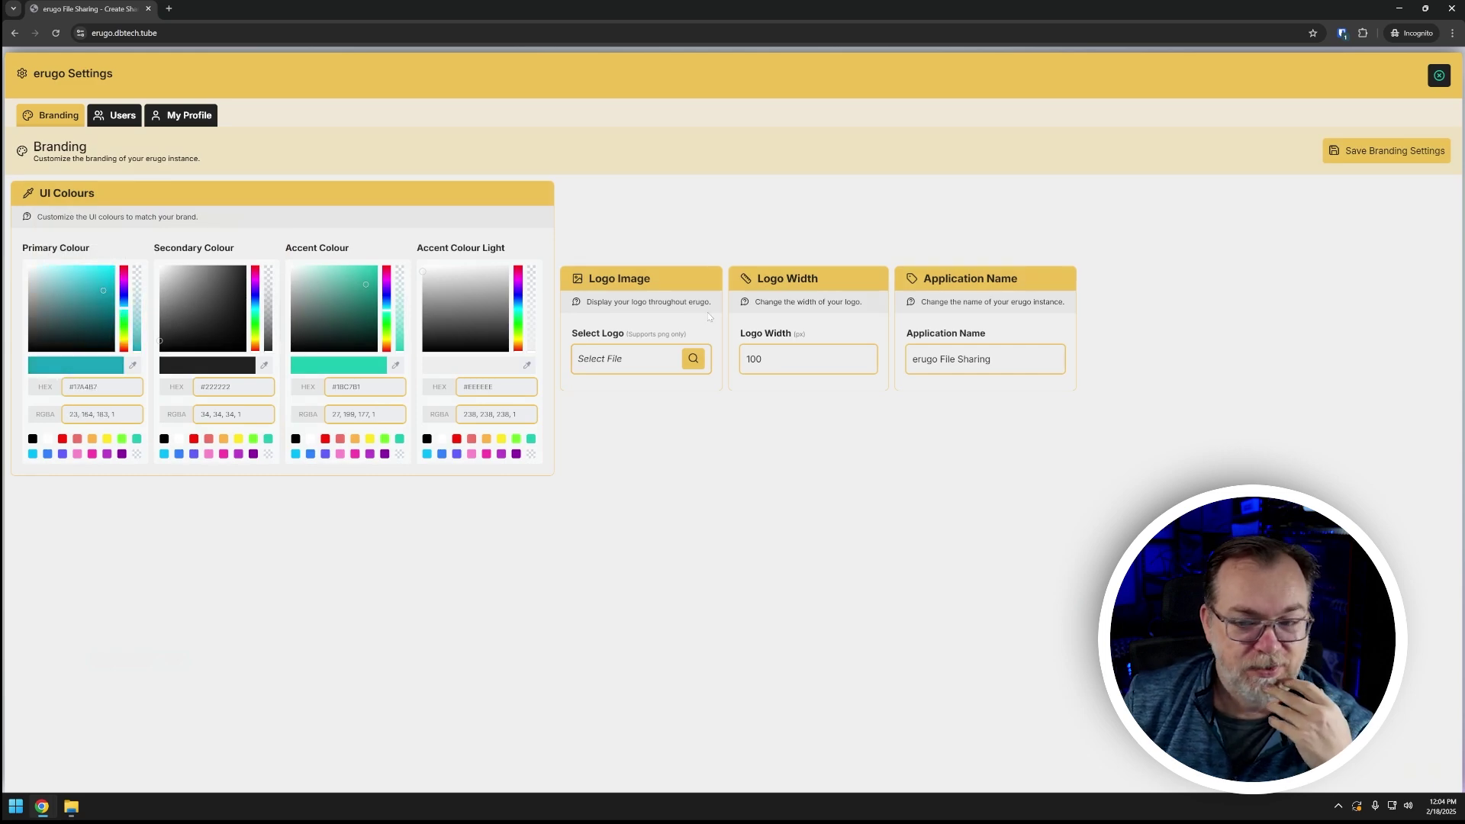
click(1367, 150)
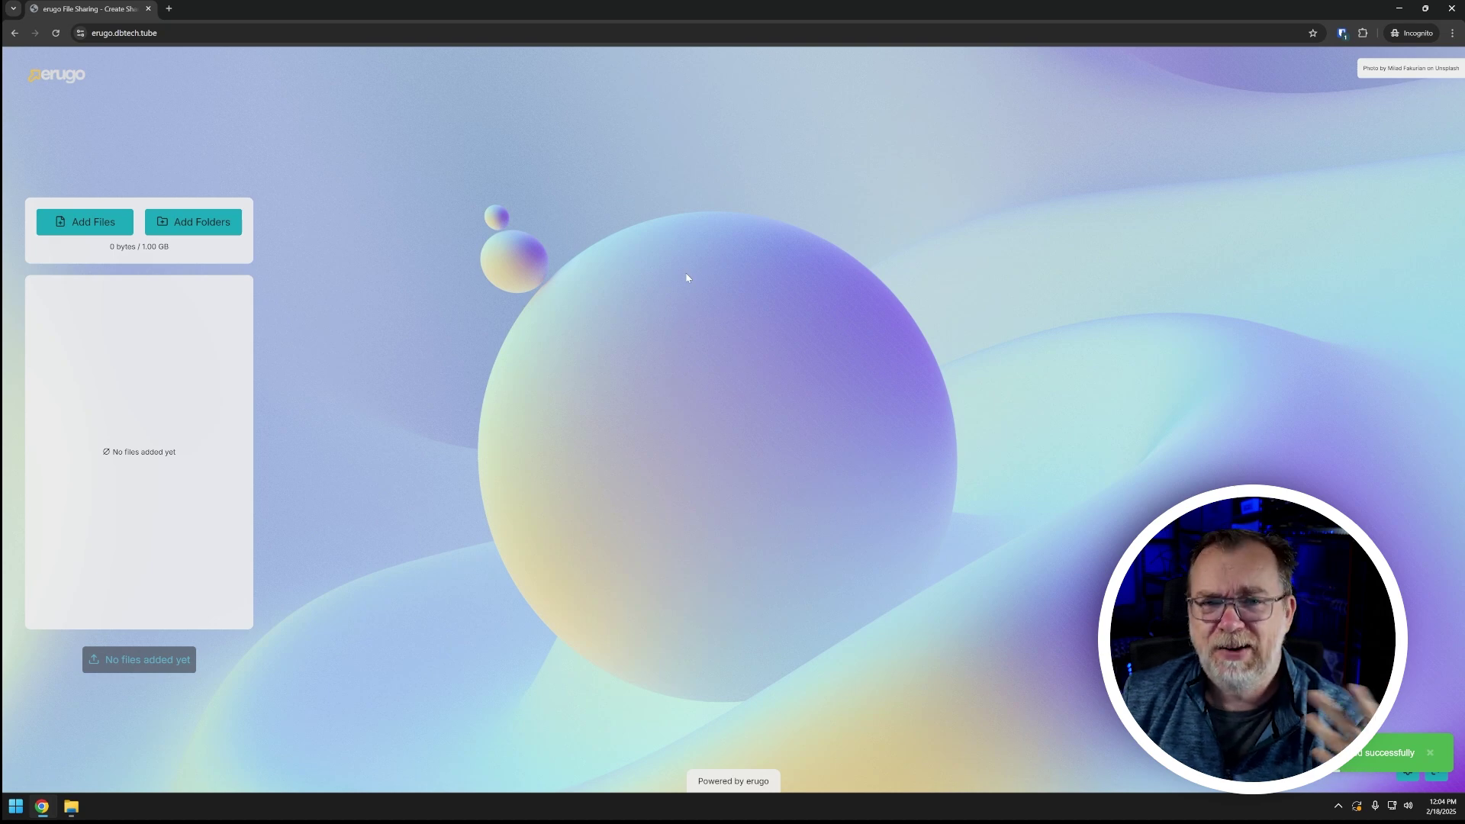
Upload maxresdefault.jpg as a new erugo share to generate its share link
click(97, 229)
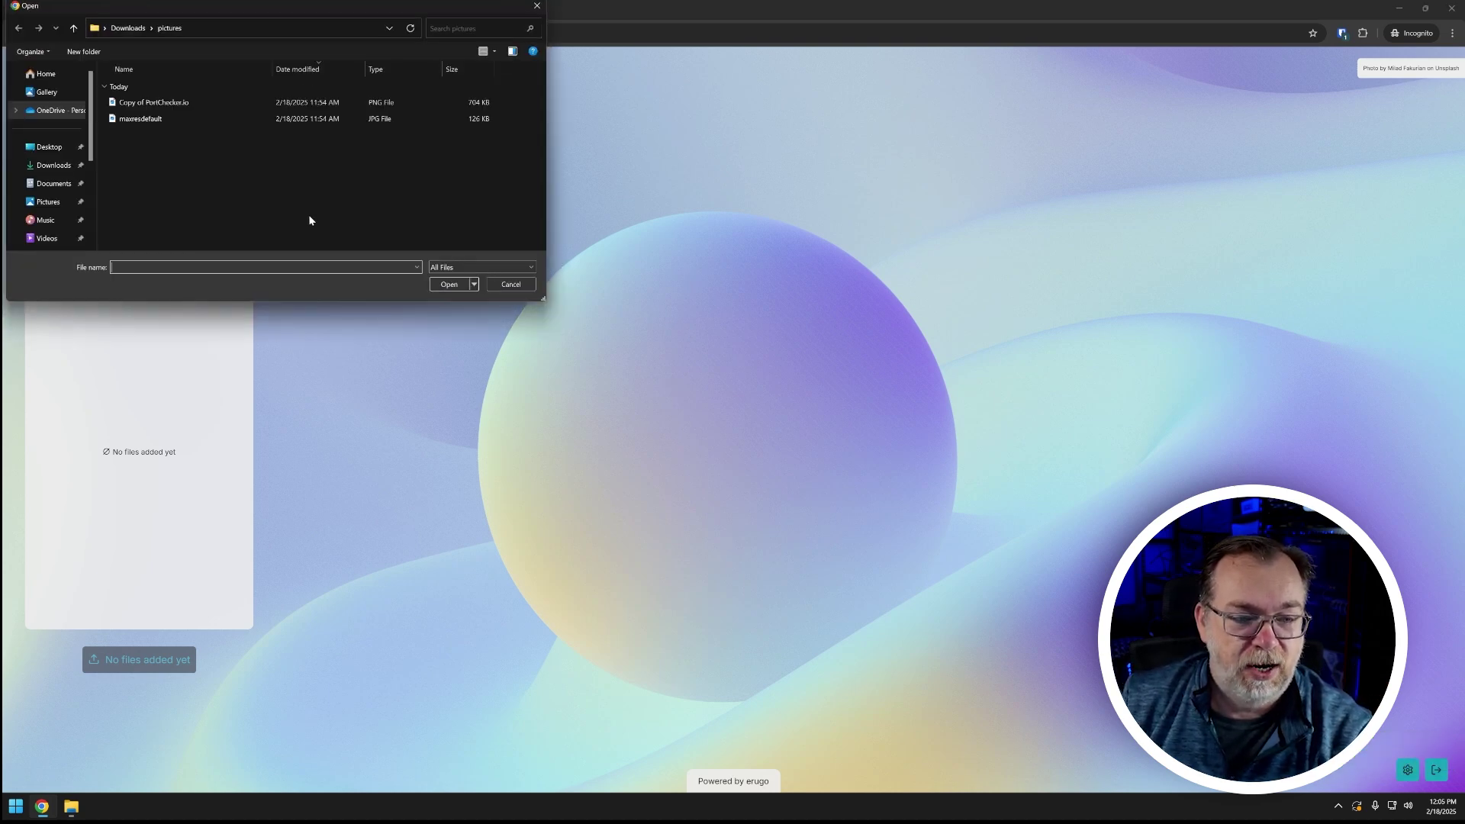
double_click(177, 122)
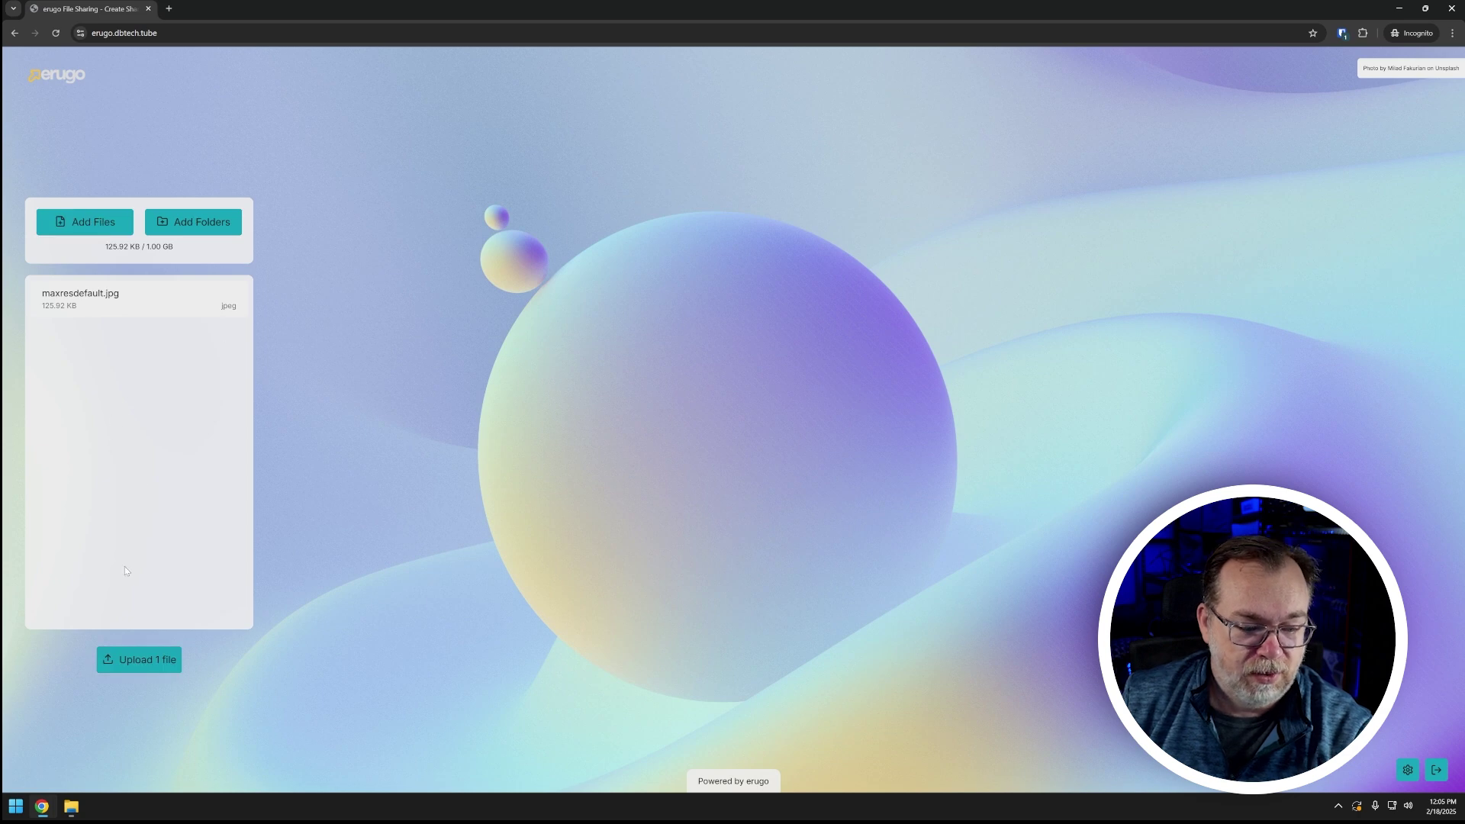
click(145, 662)
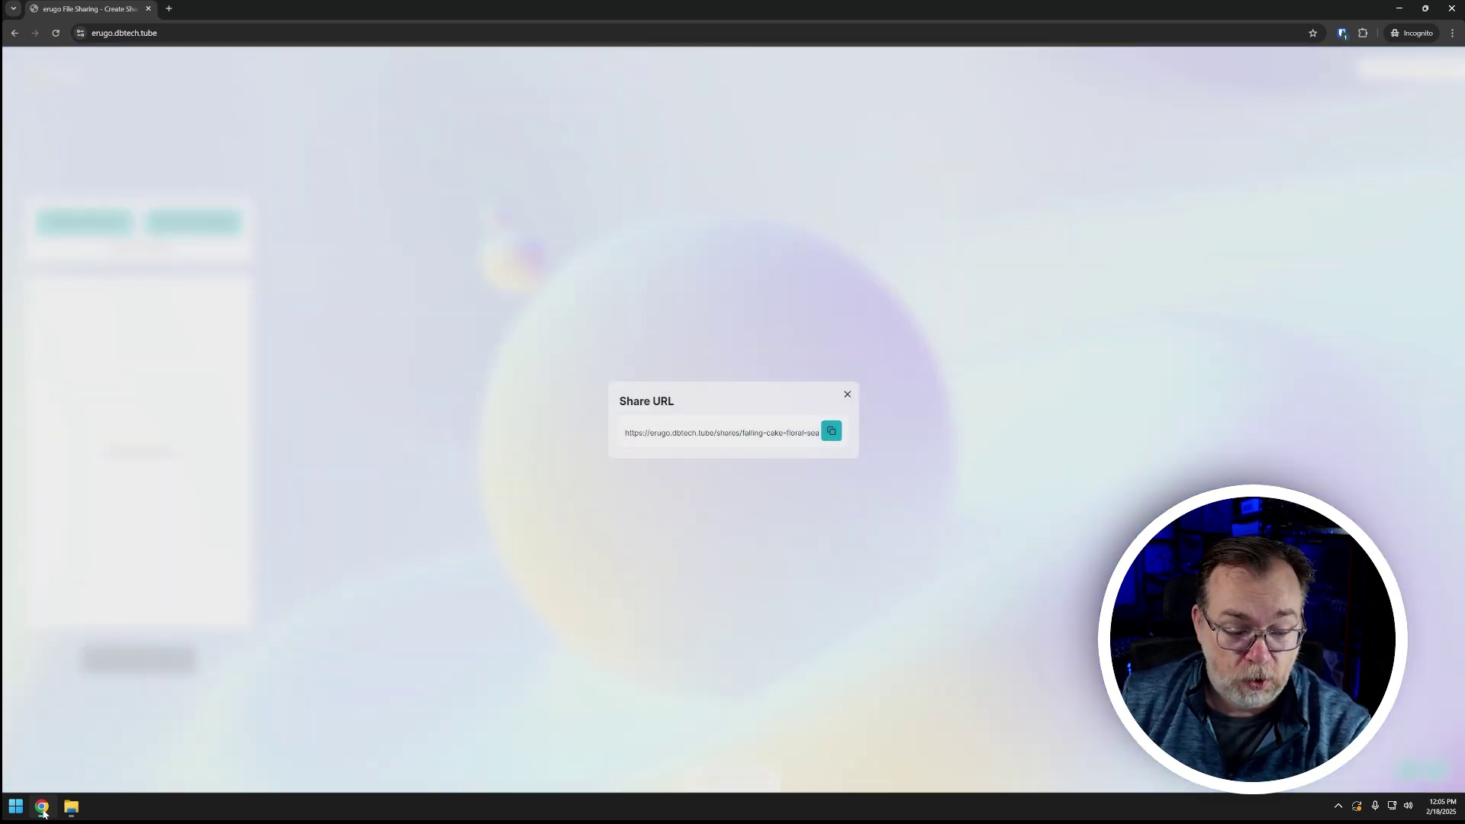
Launch Firefox from the Start menu and centre its window on screen
click(15, 807)
click(15, 807)
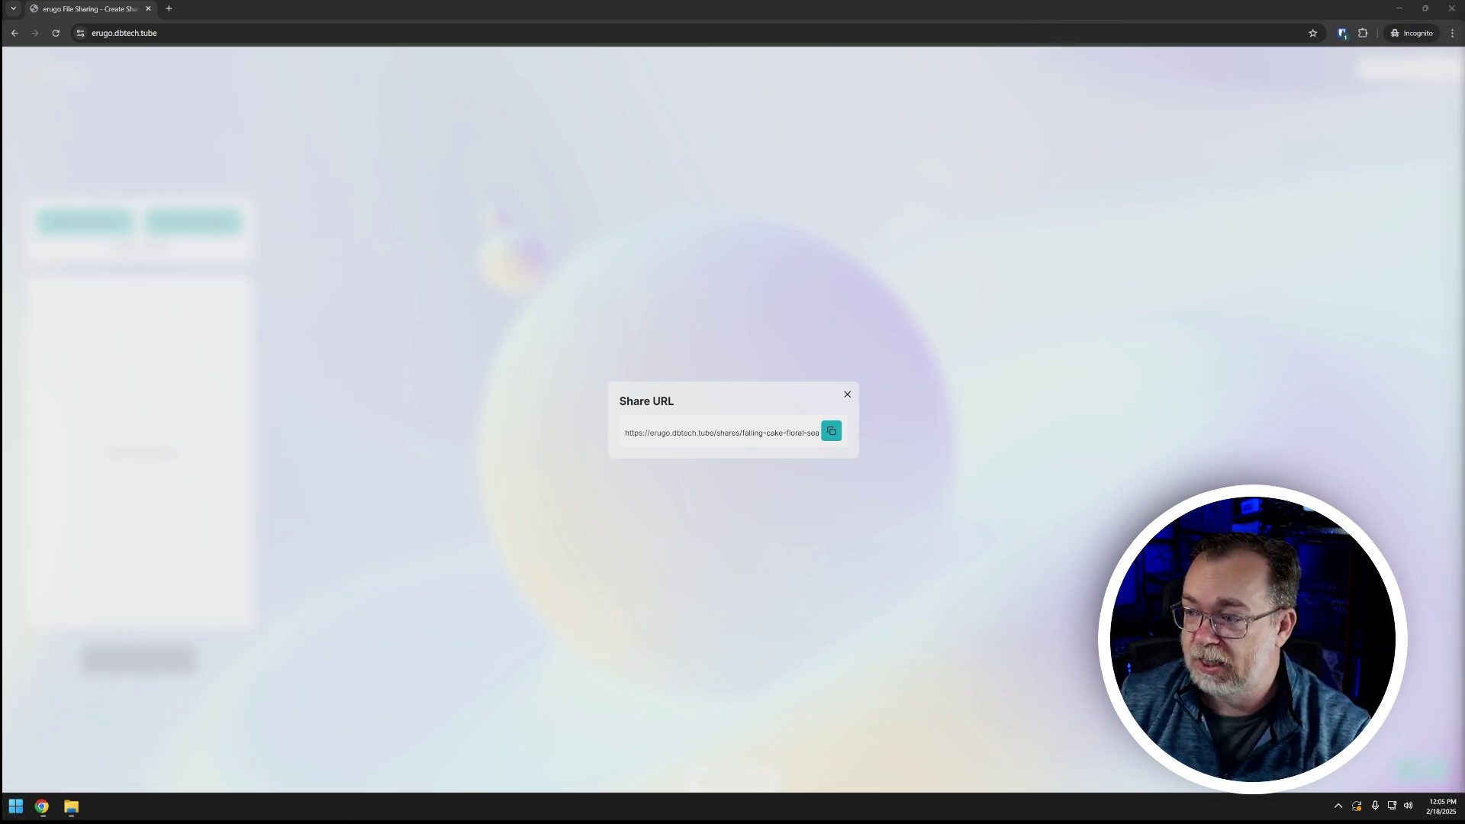
drag(1464, 221, 812, 222)
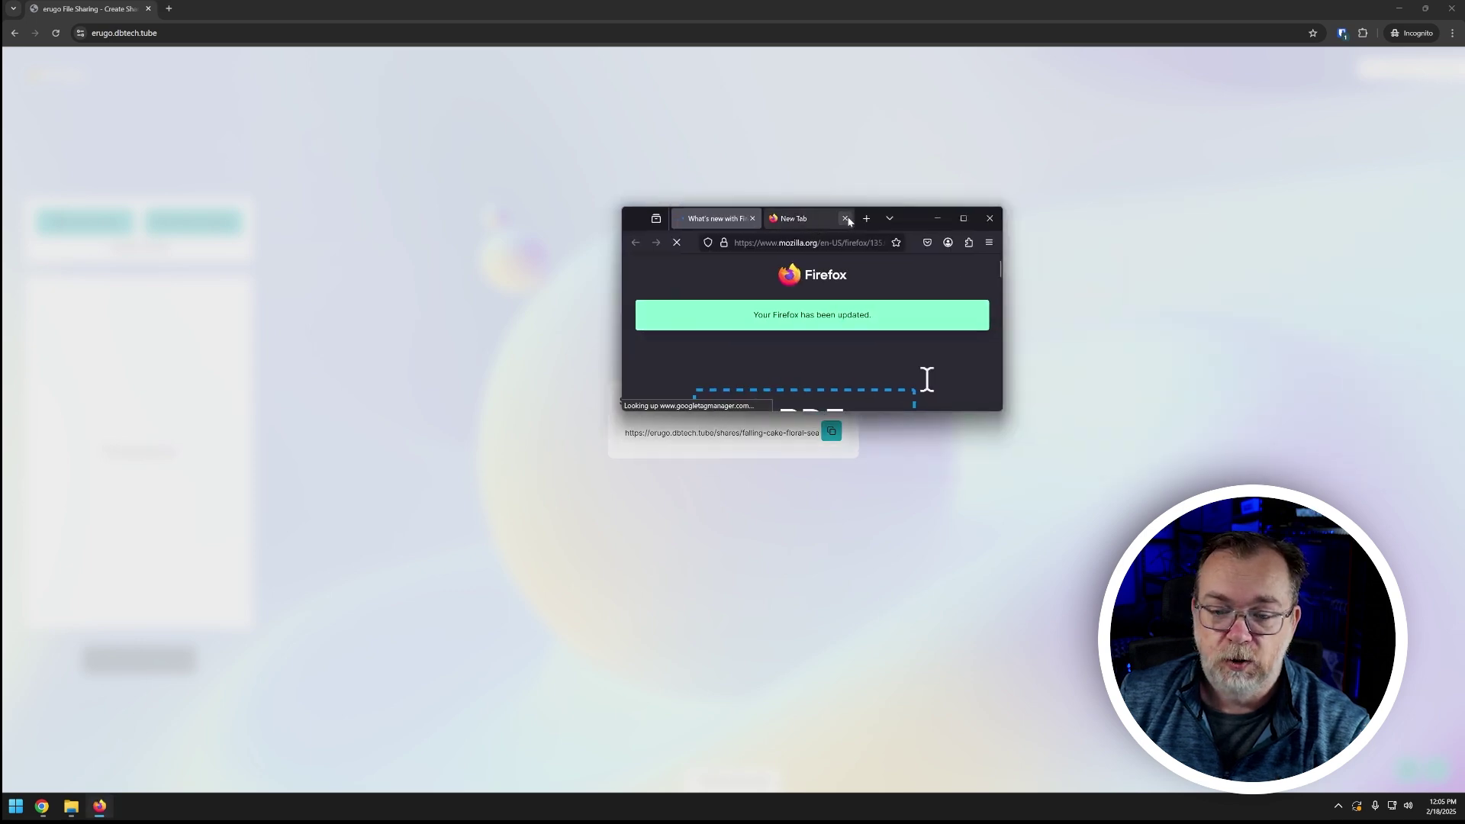
Maximize Firefox and load the pasted share URL in a new tab, showing maxresdefault.jpg's download page
click(958, 218)
key(ctrl+t)
text(https://erugo.dbtech.tube/shares/falling-cake-floral-sea)
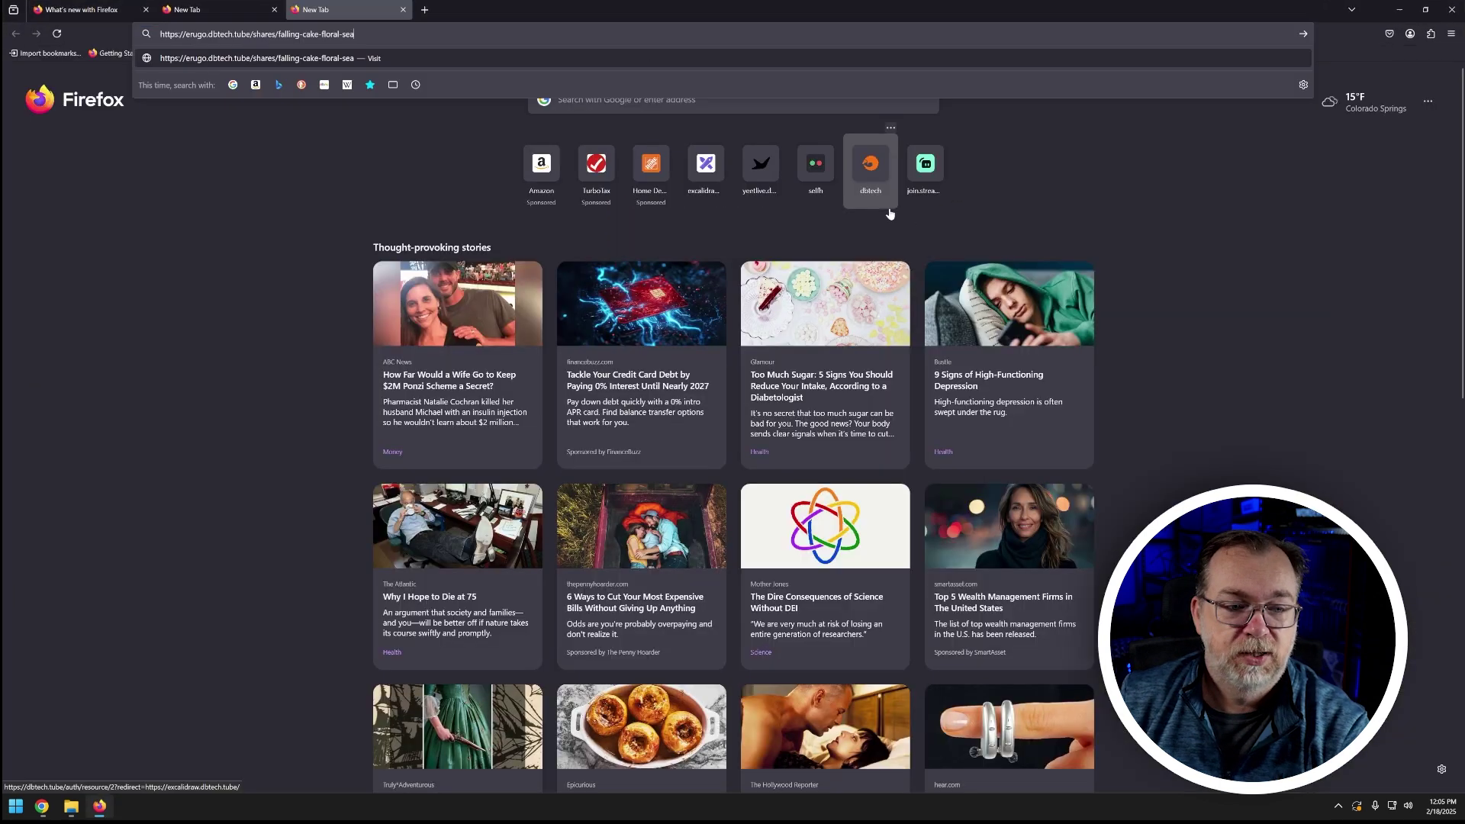
key(Return)
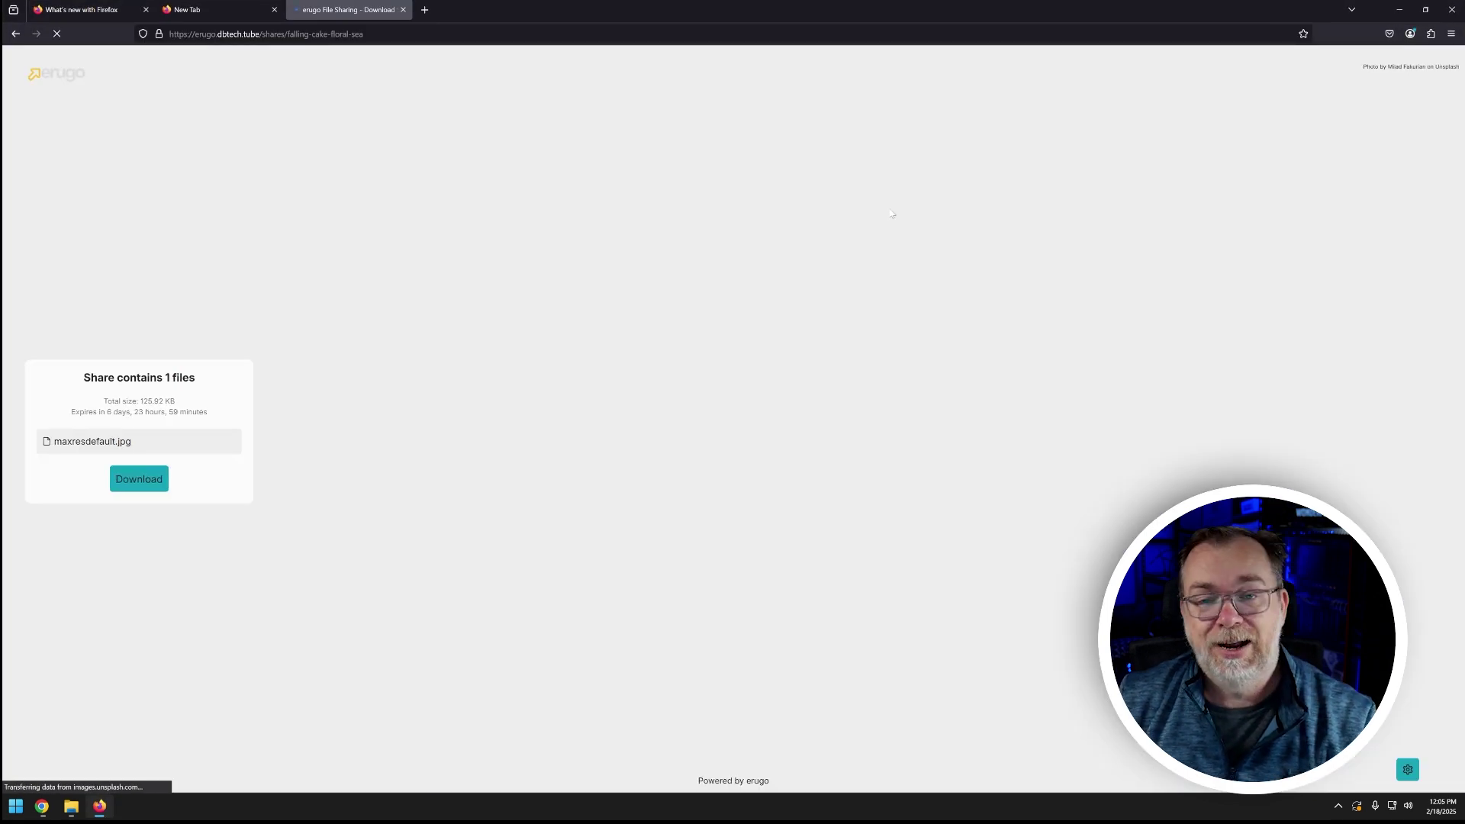